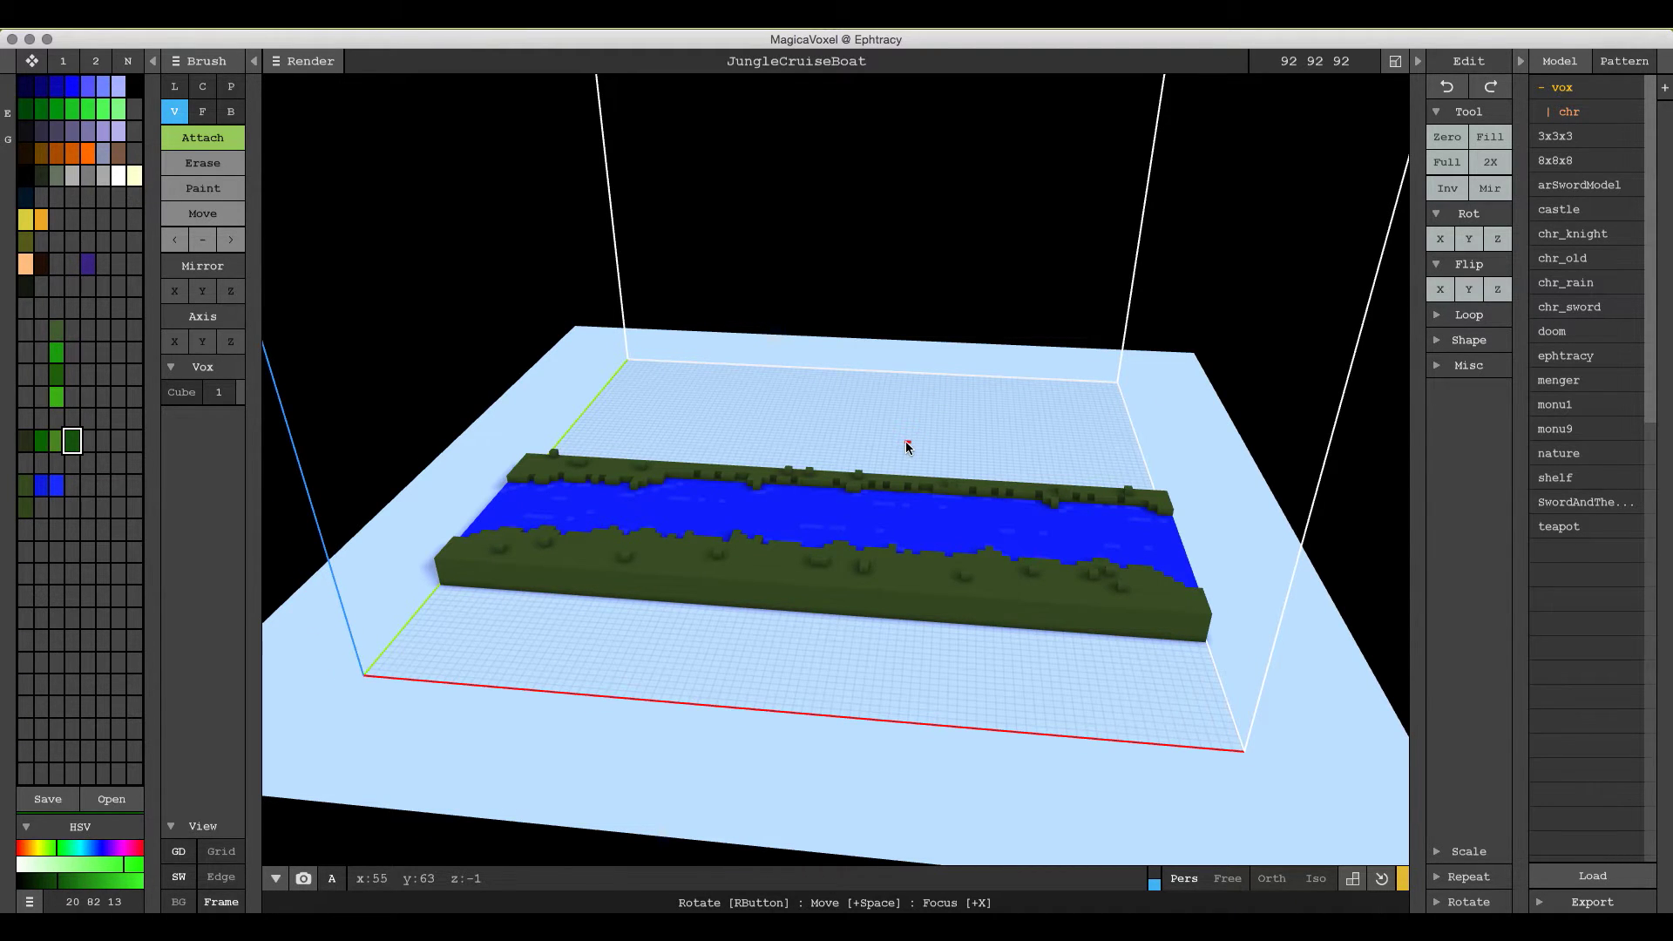
Try a green box slab in front of the river, spin it through four Rot Z turns, then undo it.
scroll(906, 446, up, 3)
scroll(906, 446, down, 2)
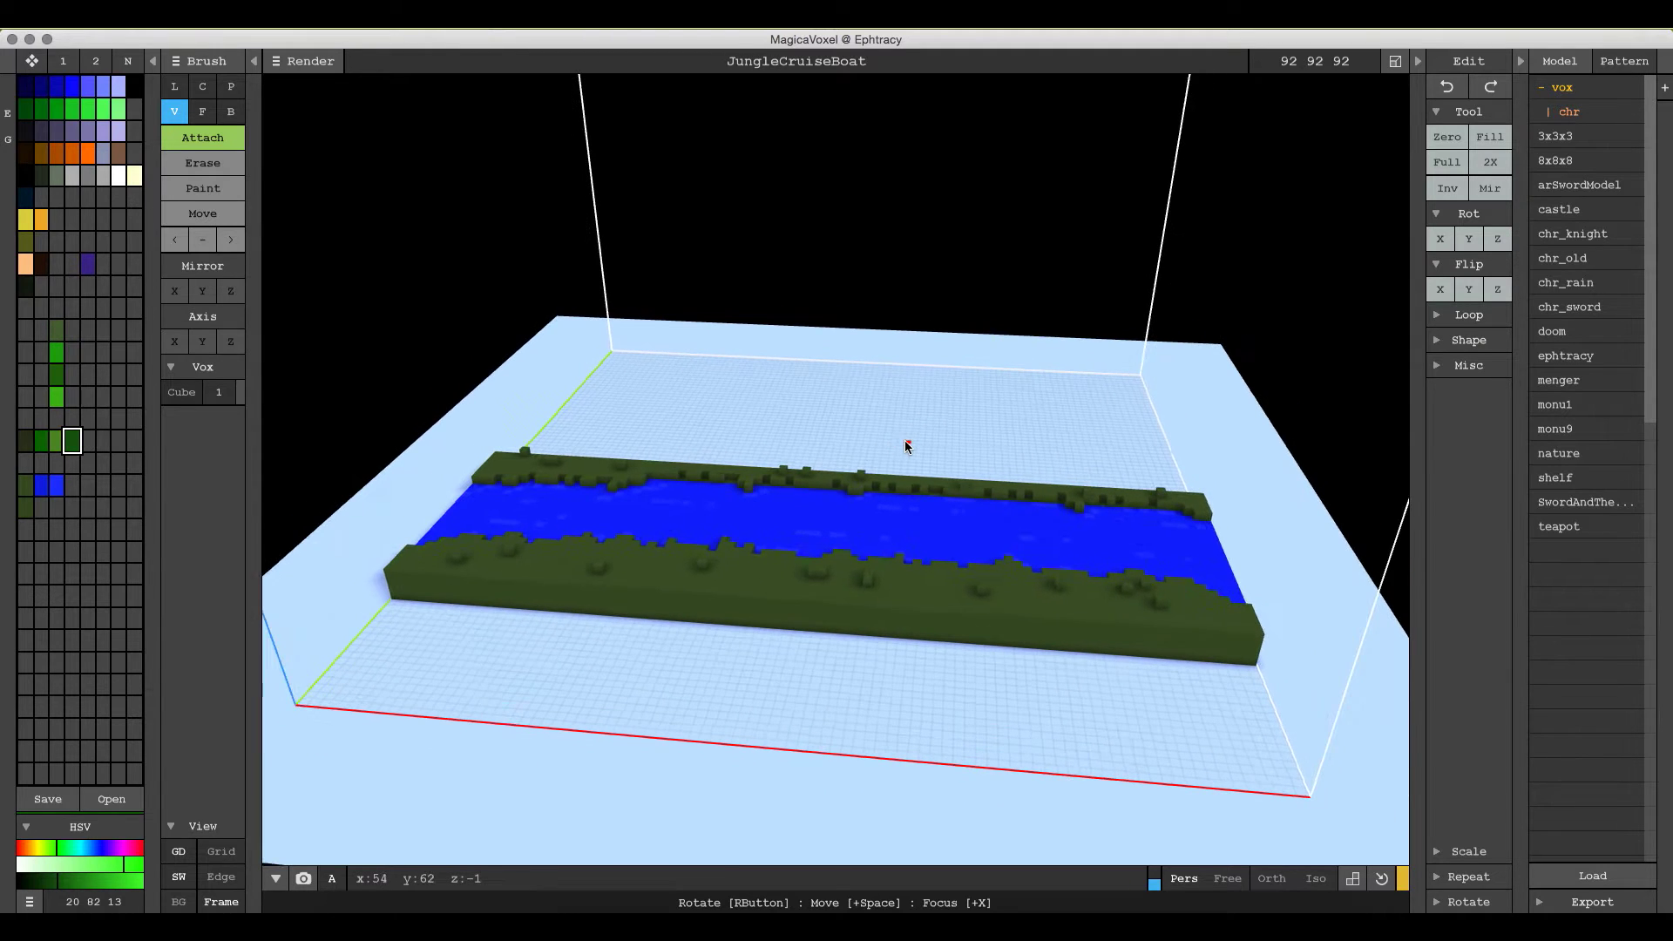
right_drag(897, 436, 897, 437)
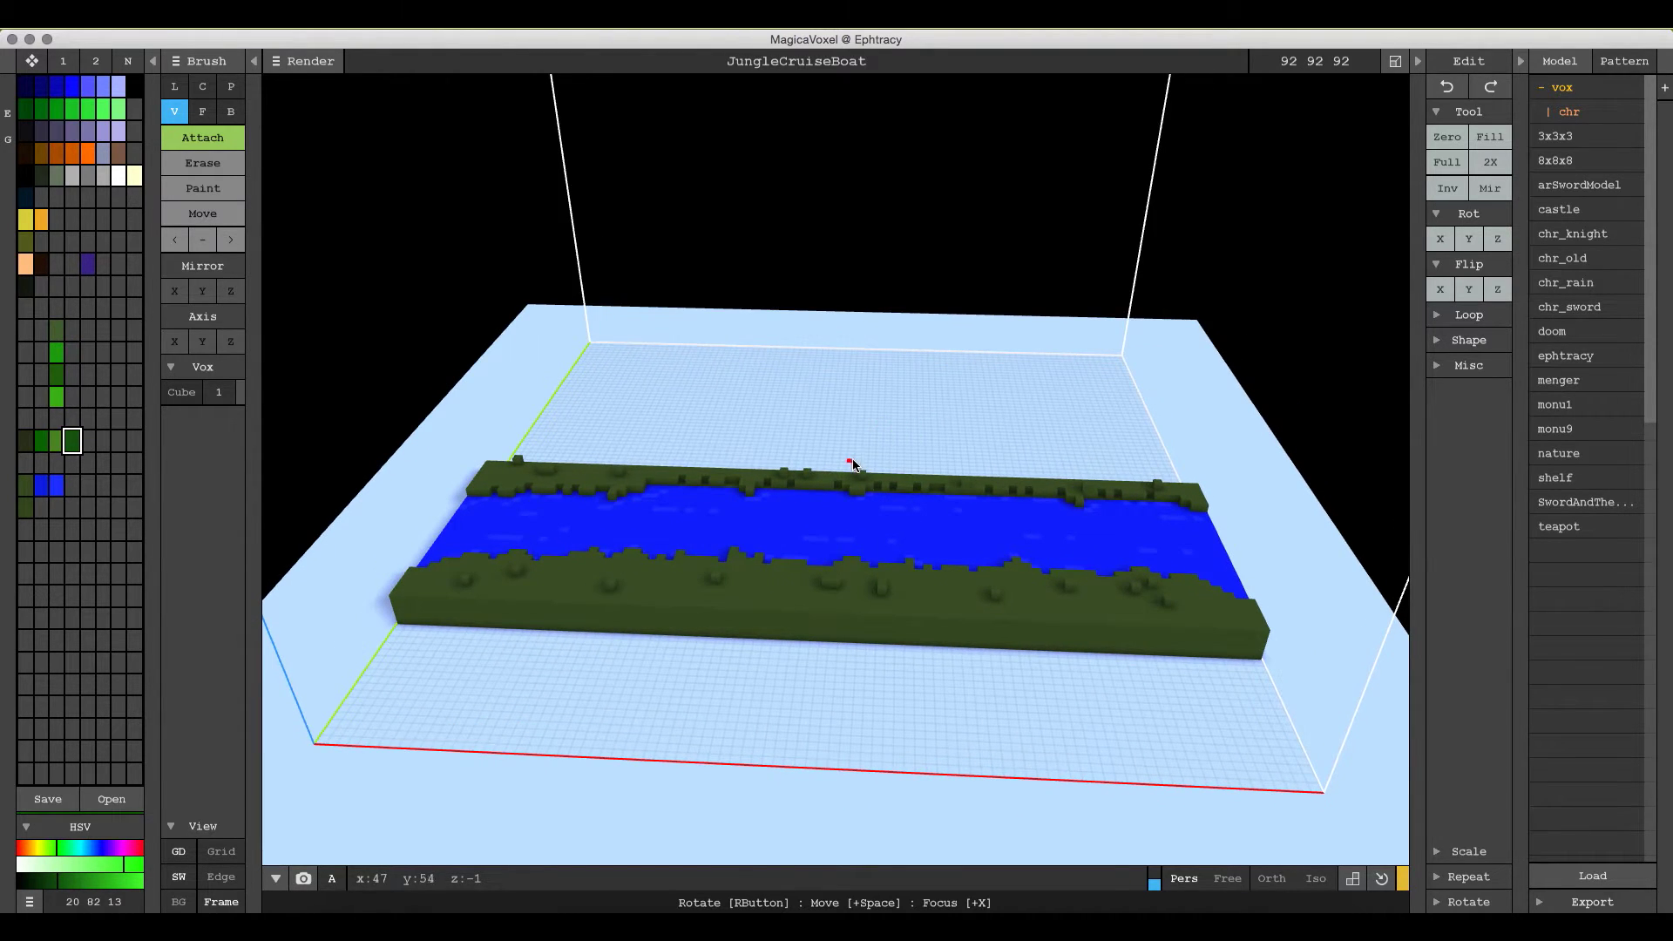
scroll(852, 463, down, 2)
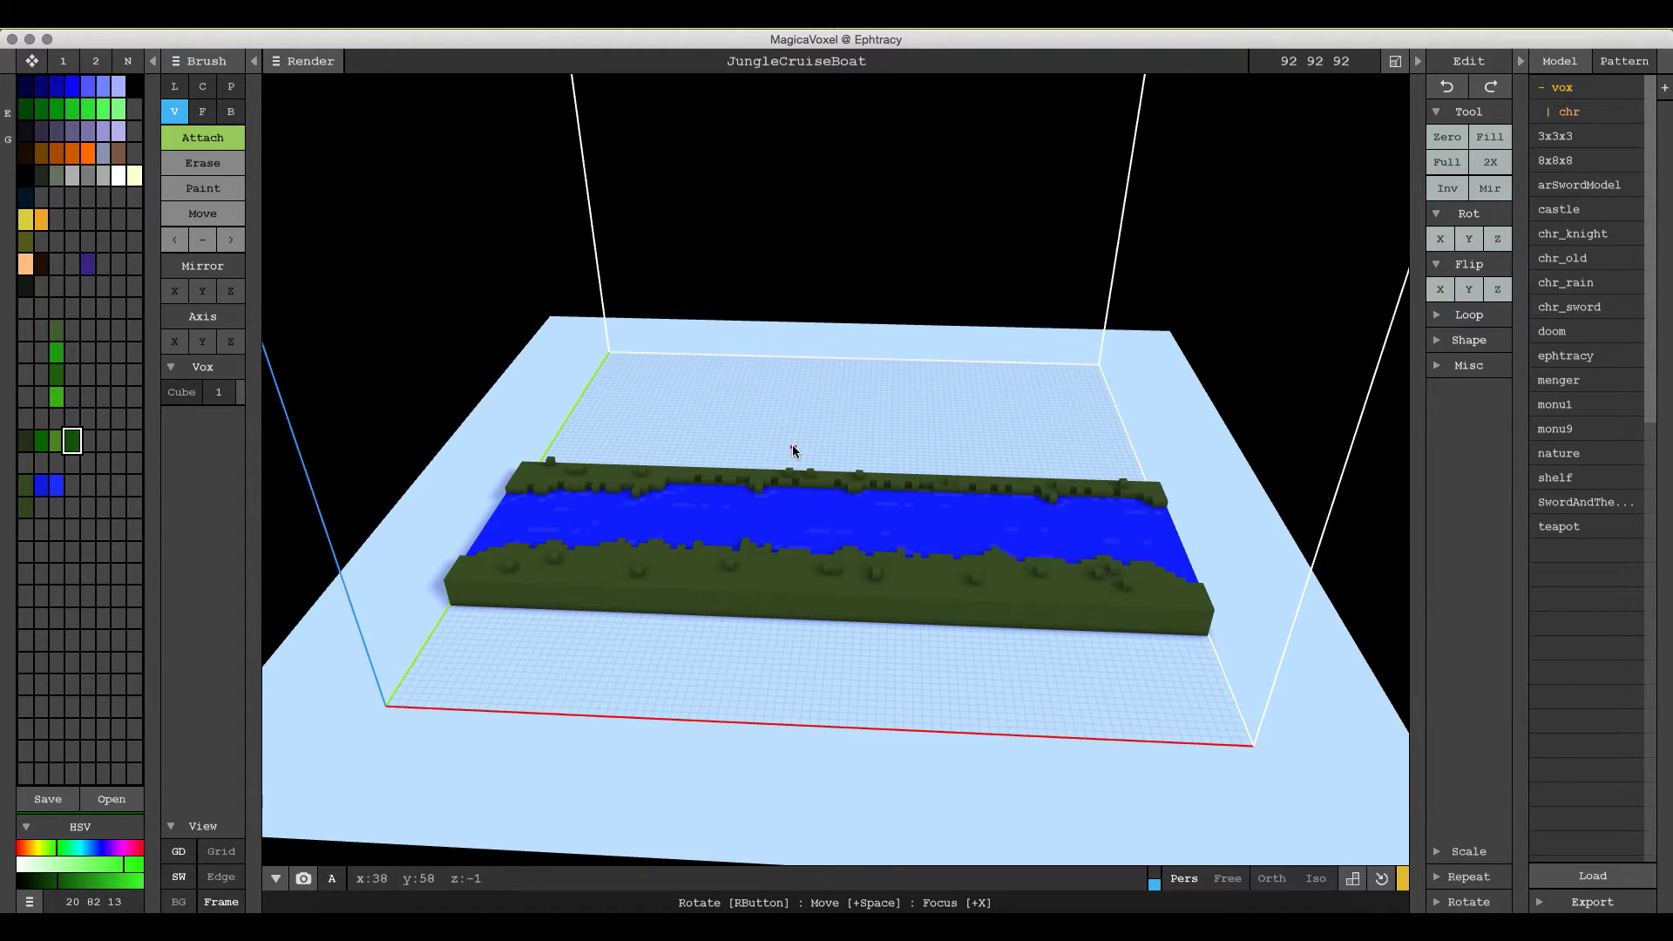
scroll(792, 450, up, 3)
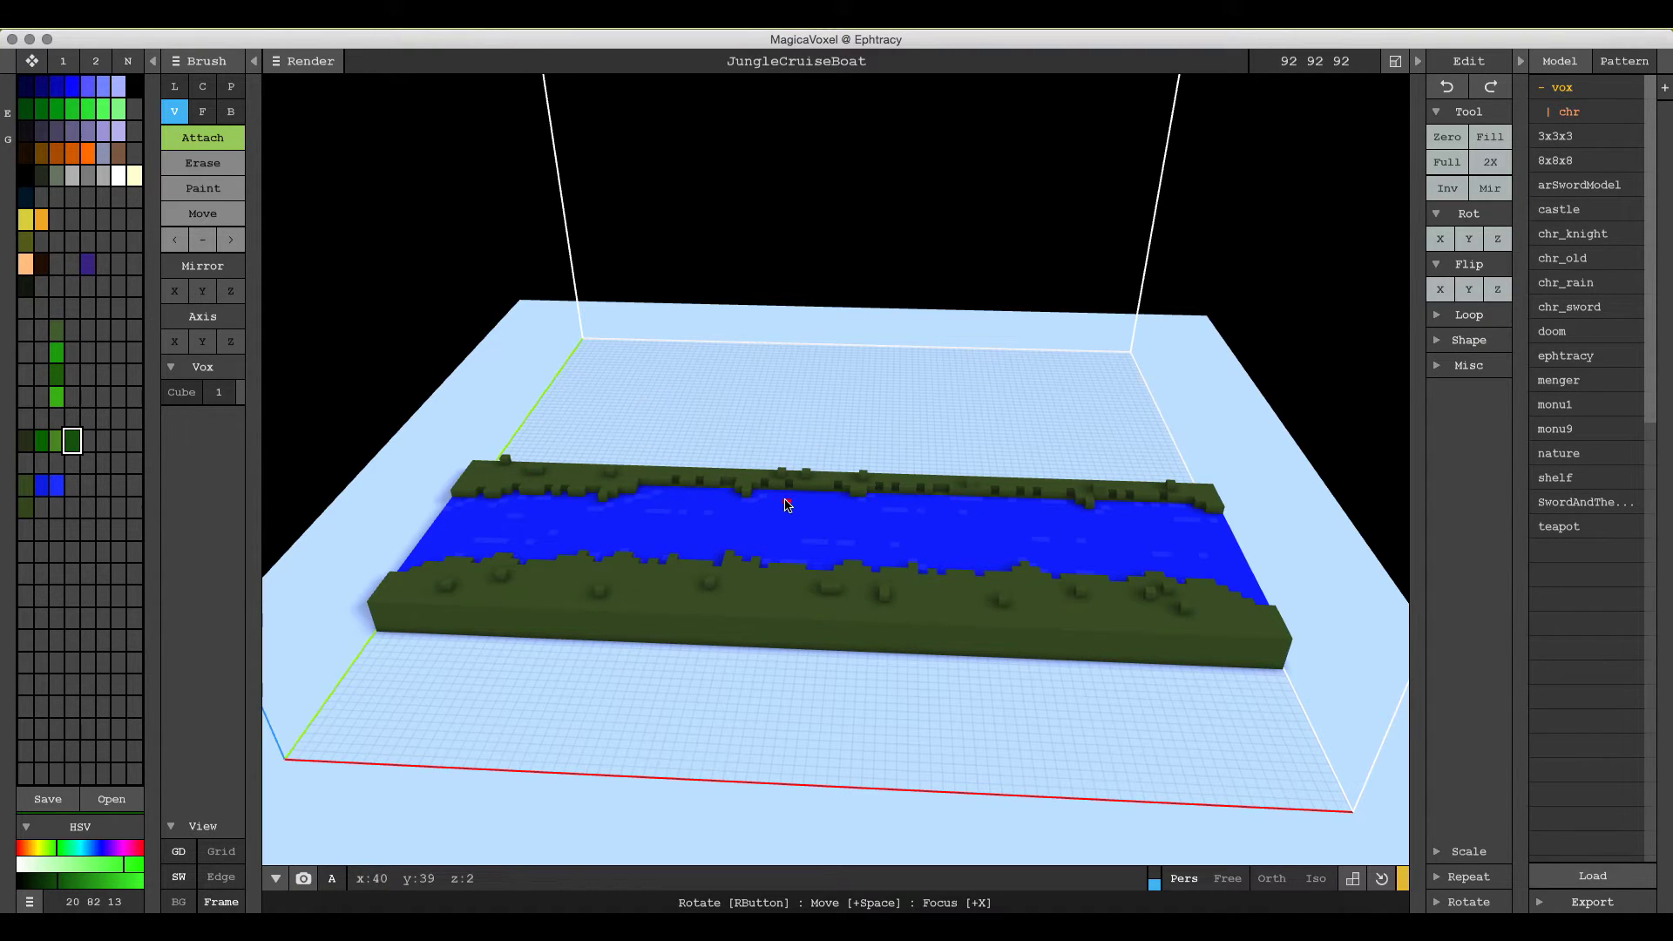
click(230, 111)
drag(484, 664, 672, 730)
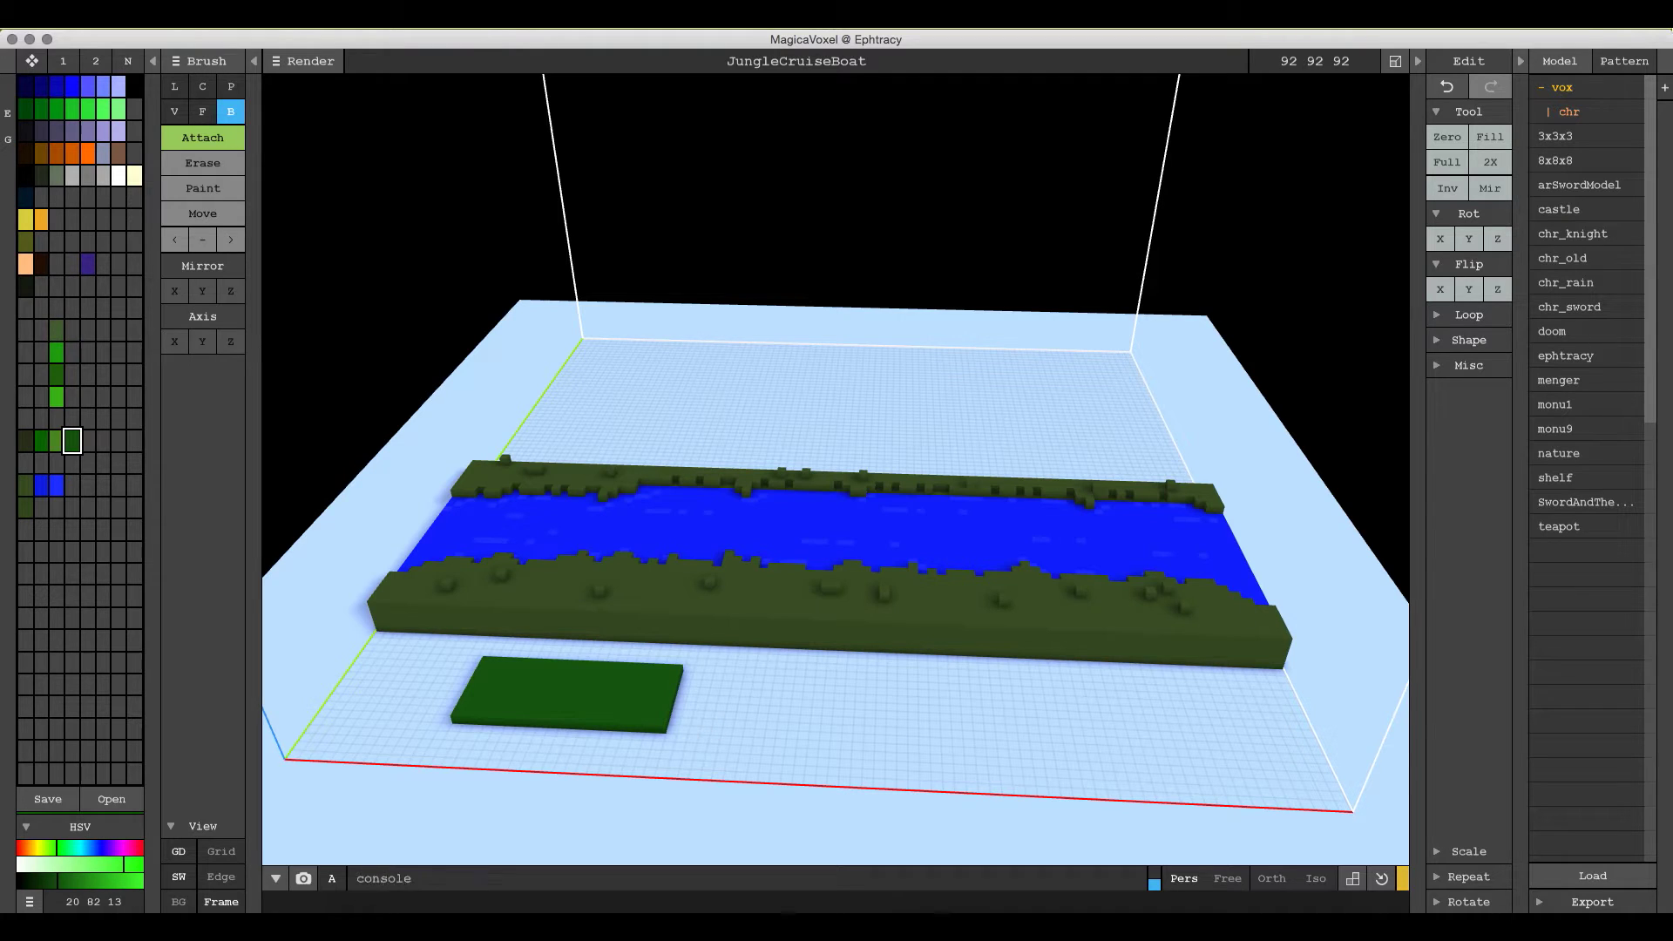
click(1499, 244)
click(1498, 244)
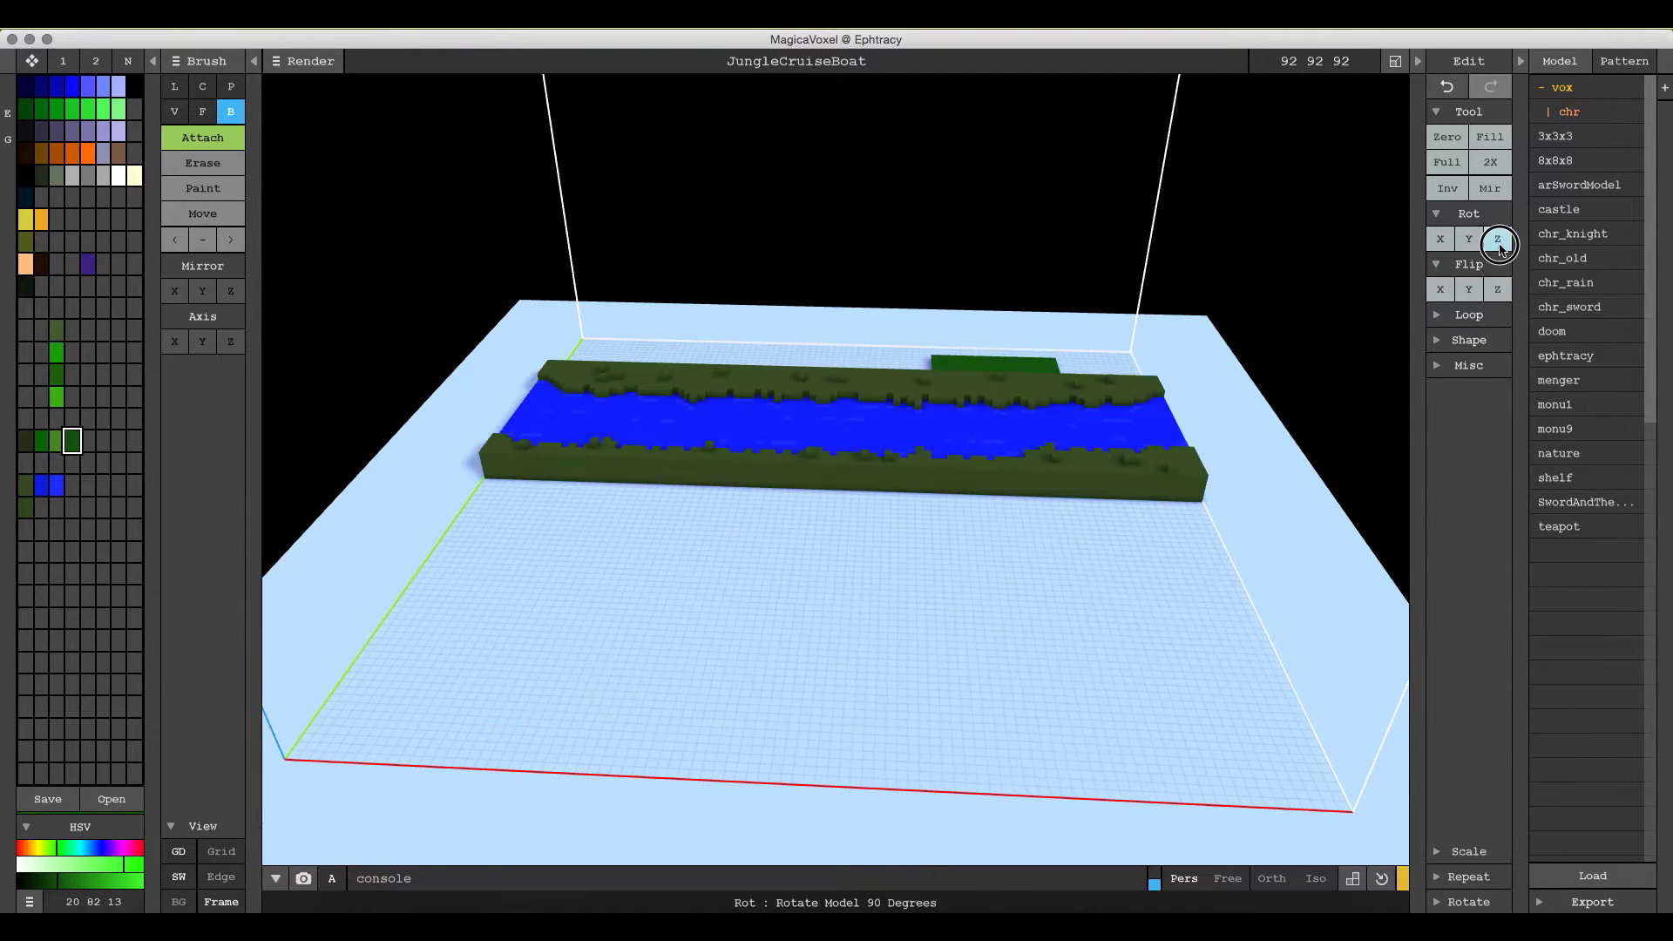
click(1499, 244)
click(1499, 244)
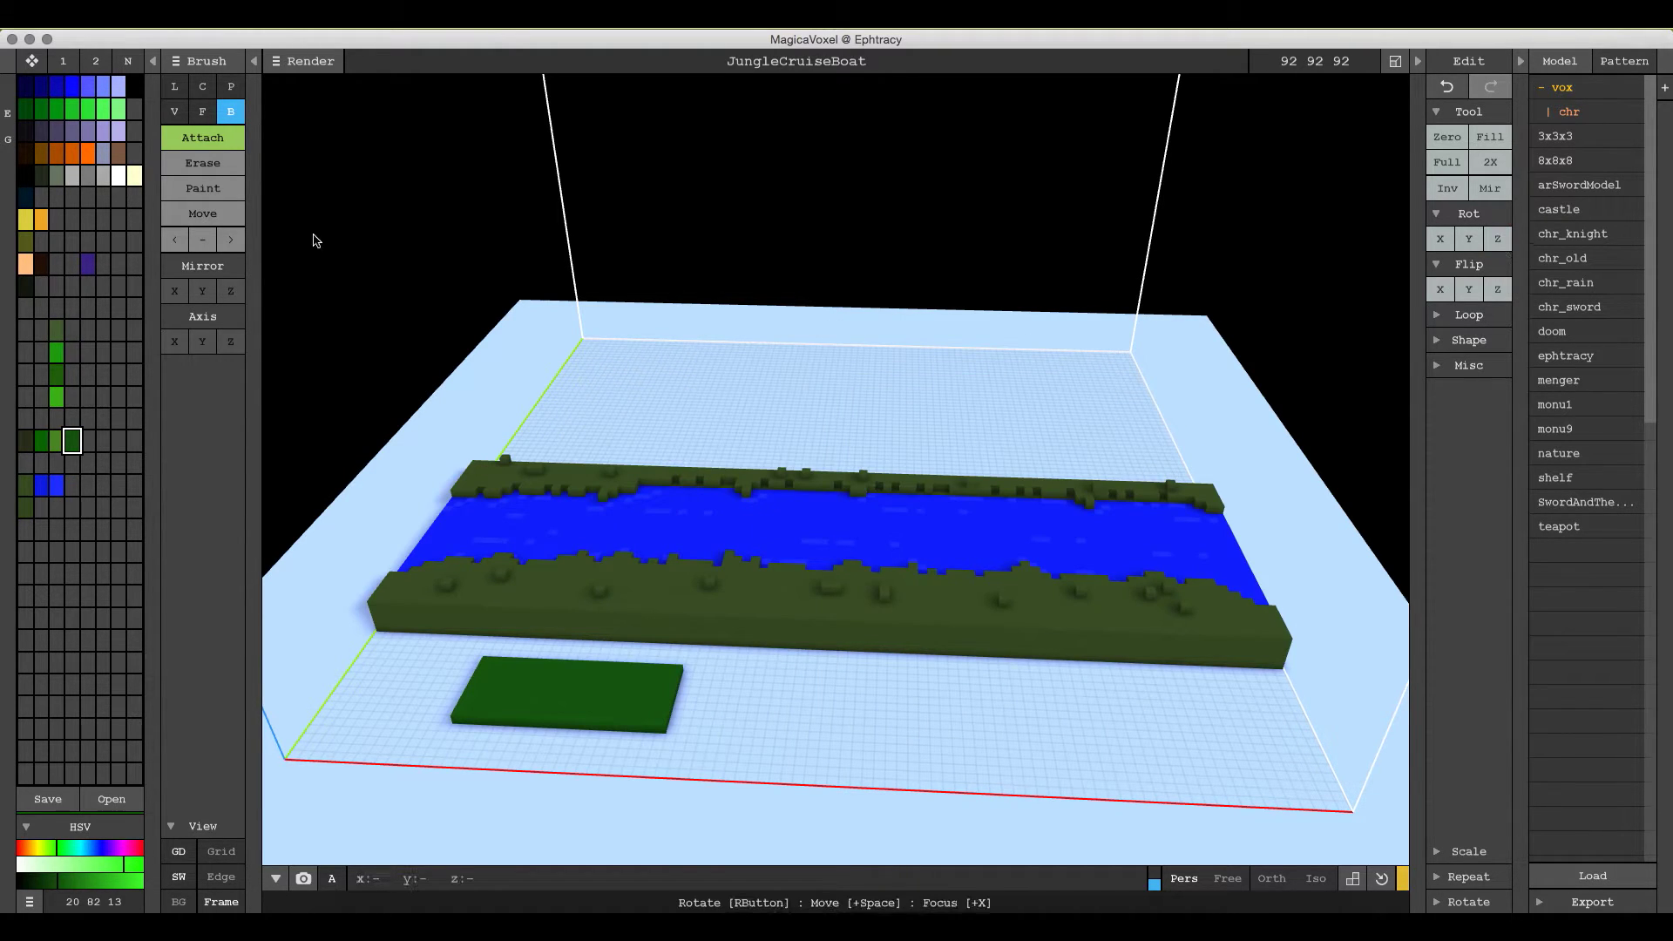
key(ctrl+z)
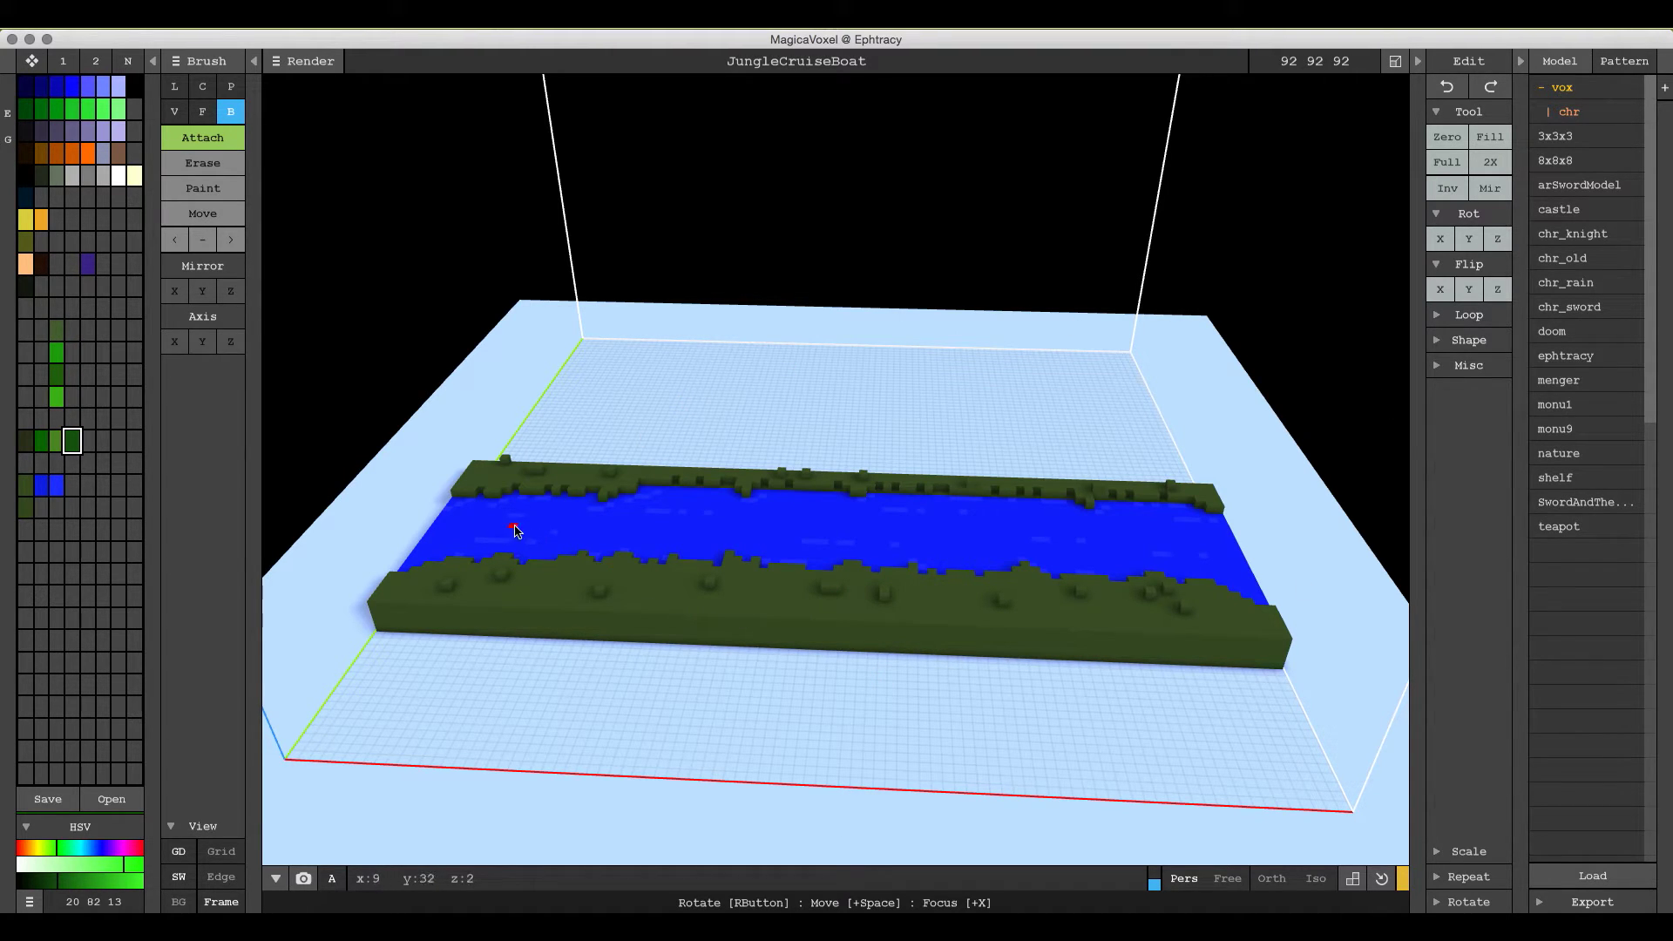
Load JungleCruiseWater.vox as the stamping pattern with the P brush.
click(237, 88)
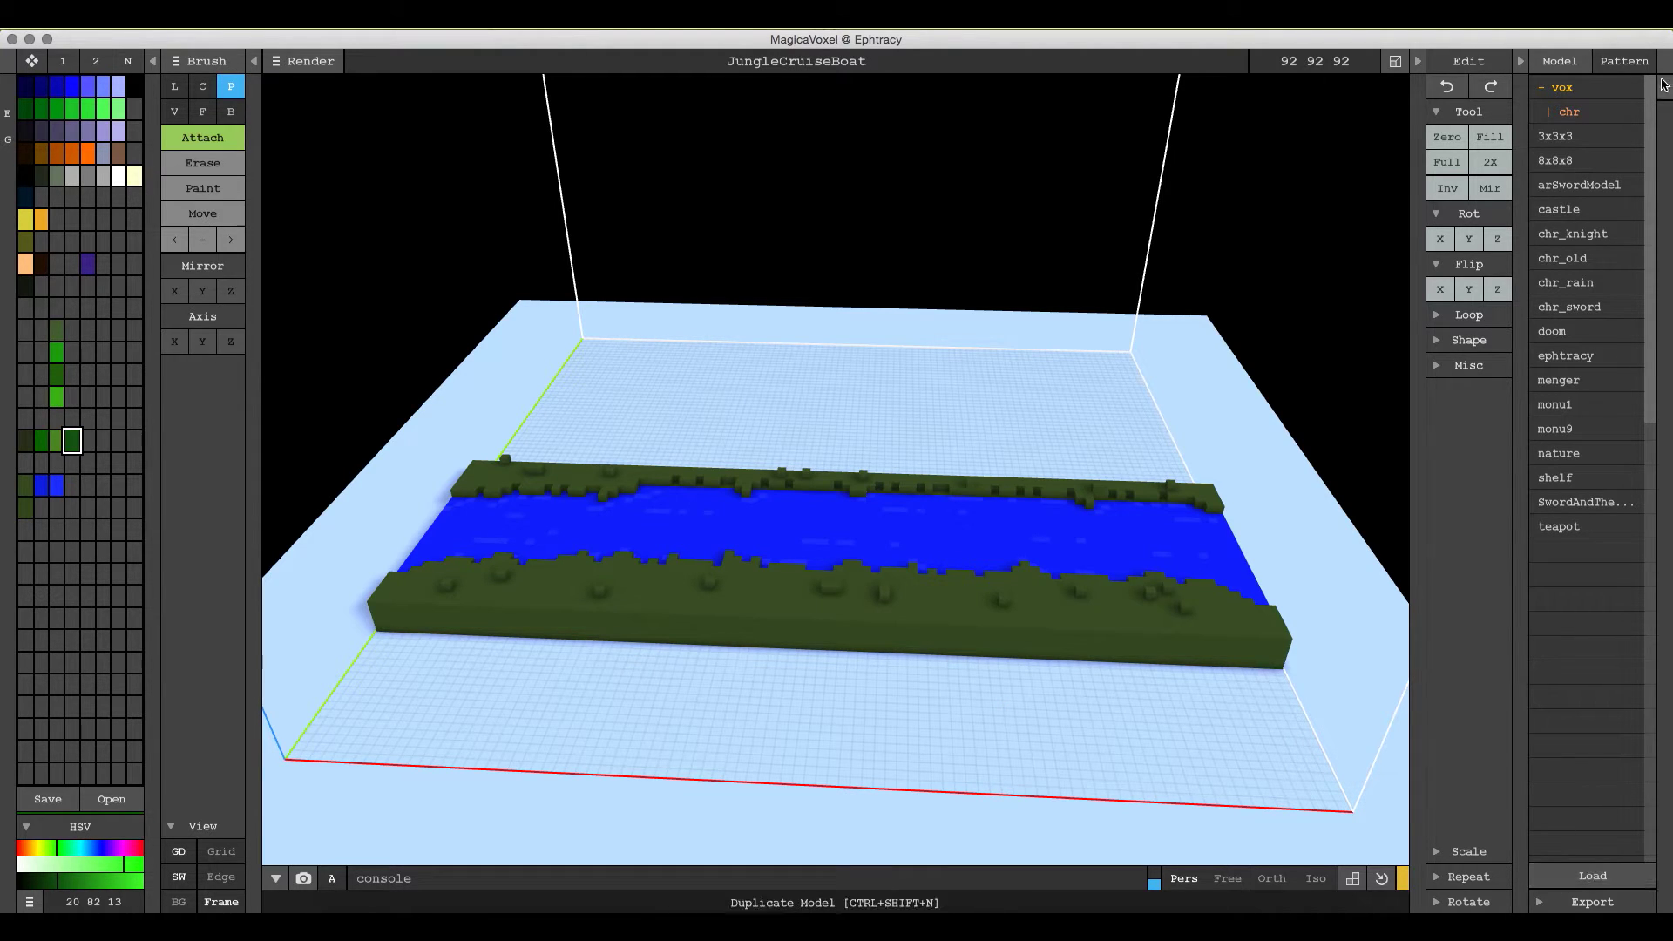
click(1559, 61)
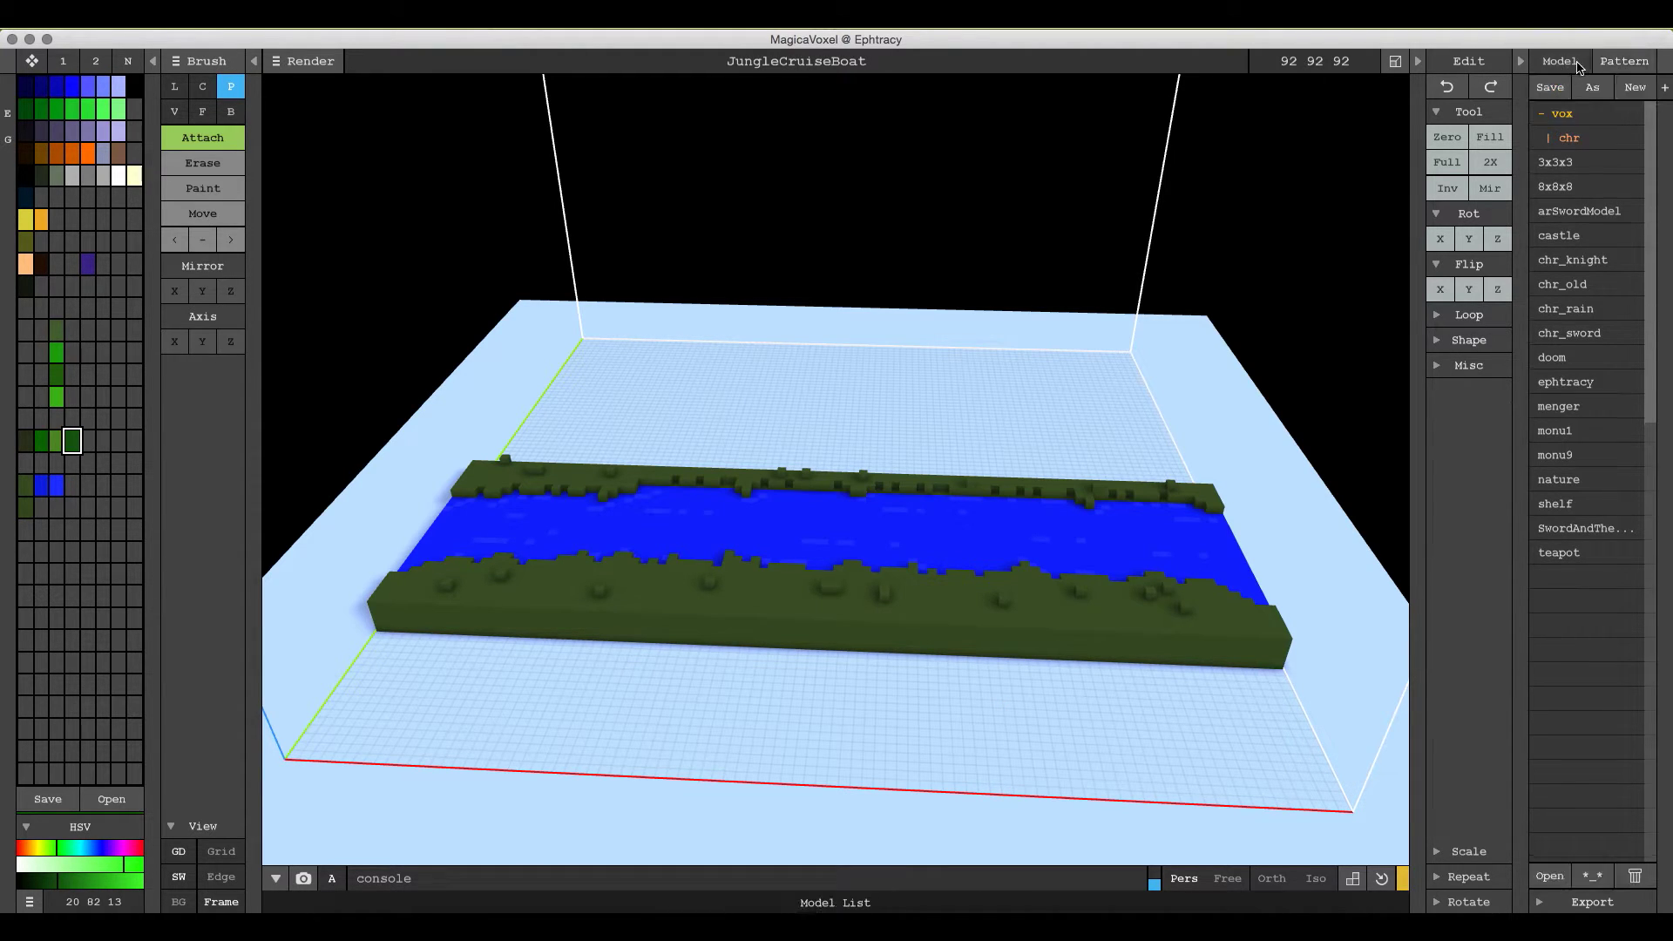
click(1612, 61)
click(1594, 877)
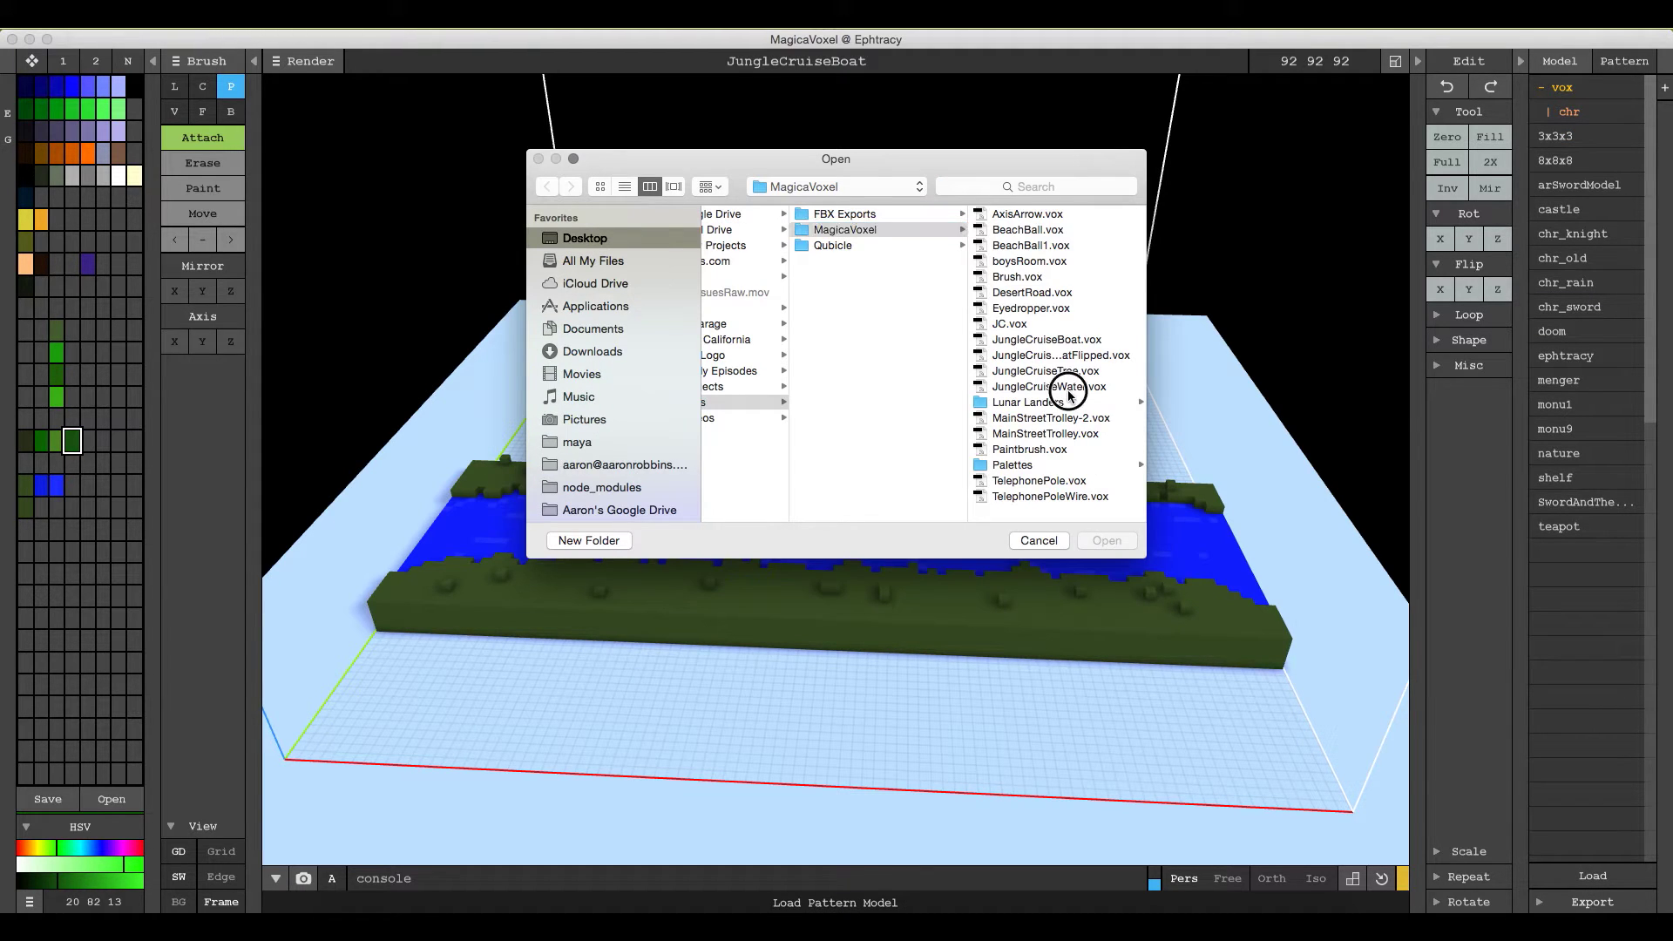
click(1071, 385)
click(1109, 540)
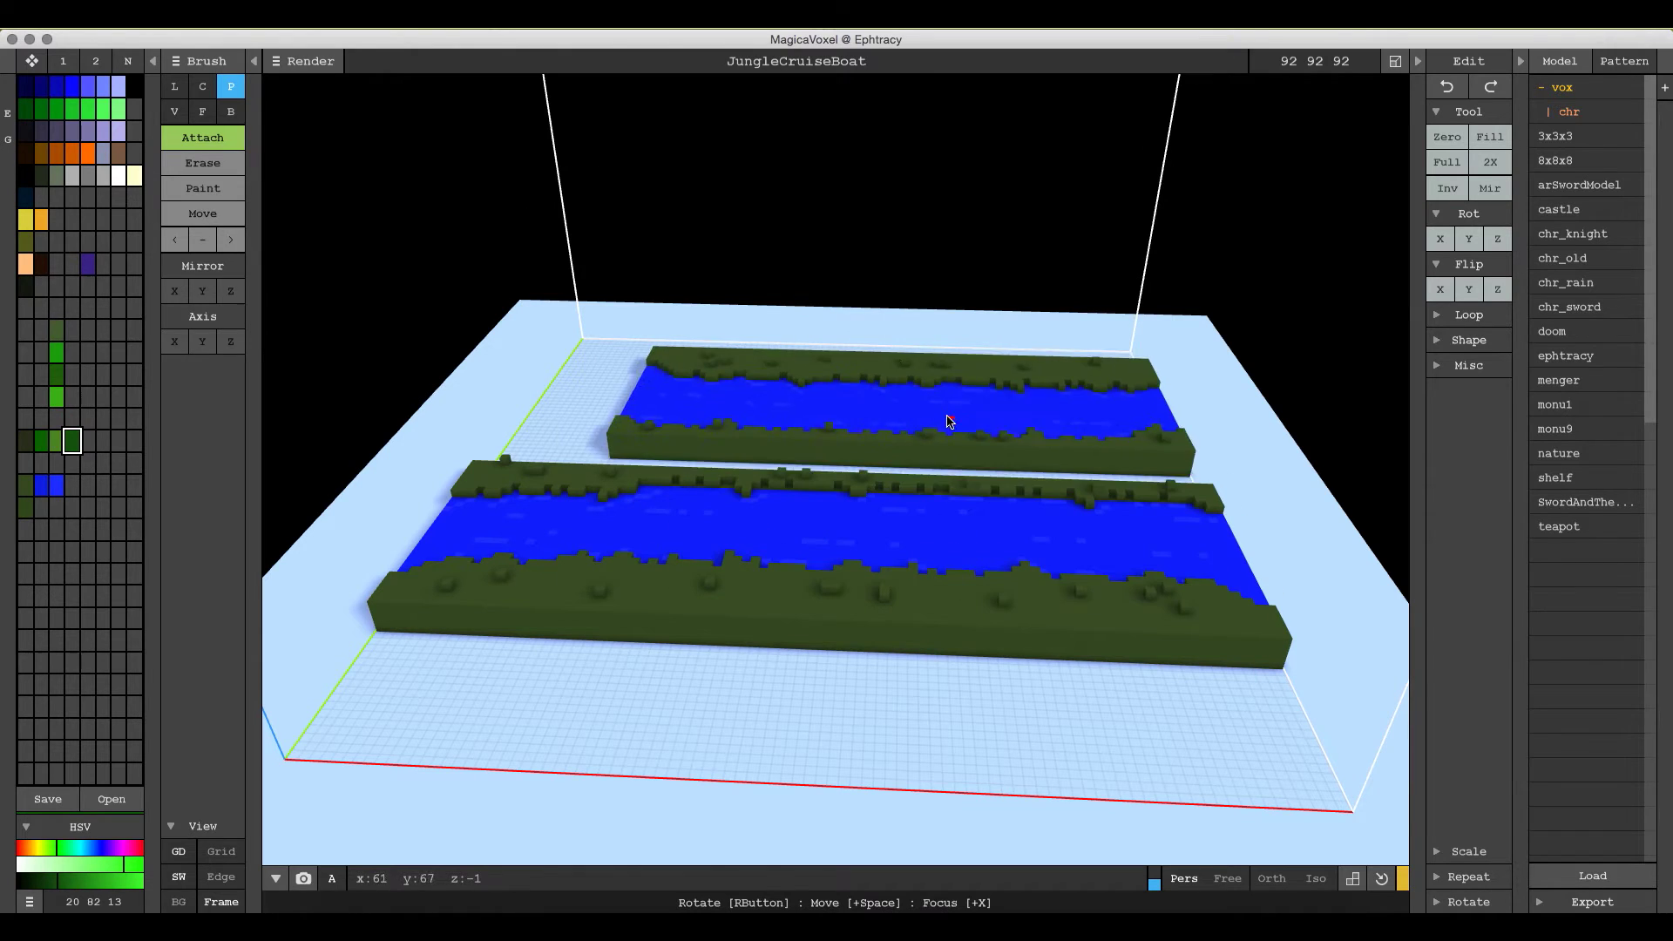
Rotate the water strip with Rot Z and stamp it alongside the first river.
right_drag(990, 447, 996, 448)
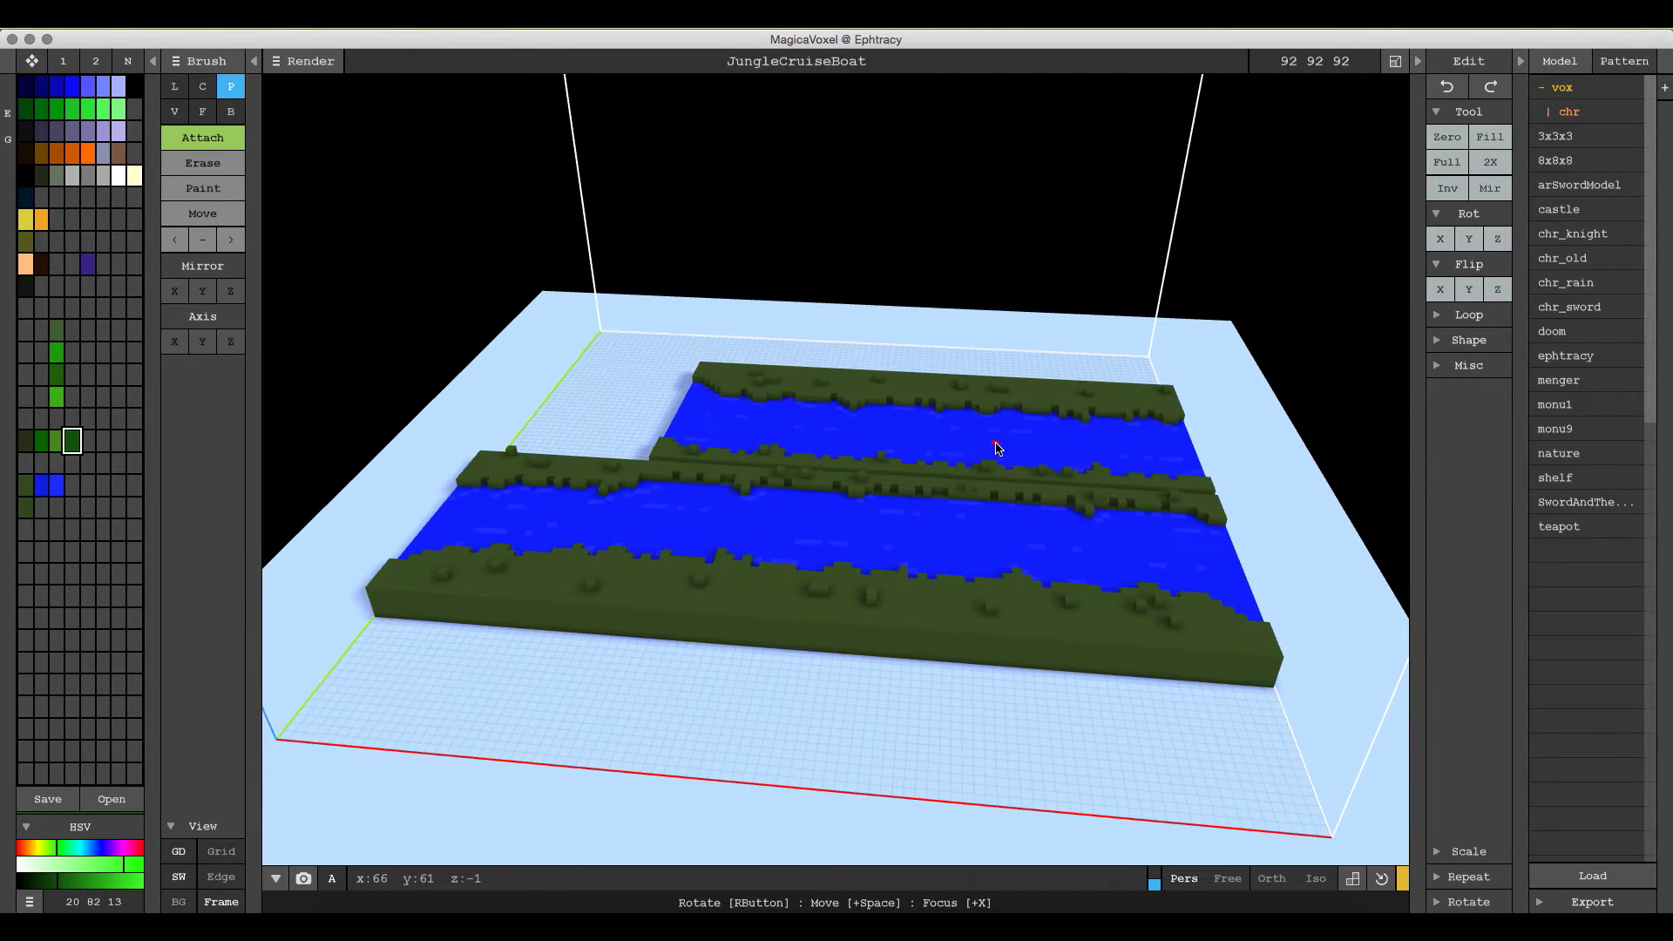
click(1497, 239)
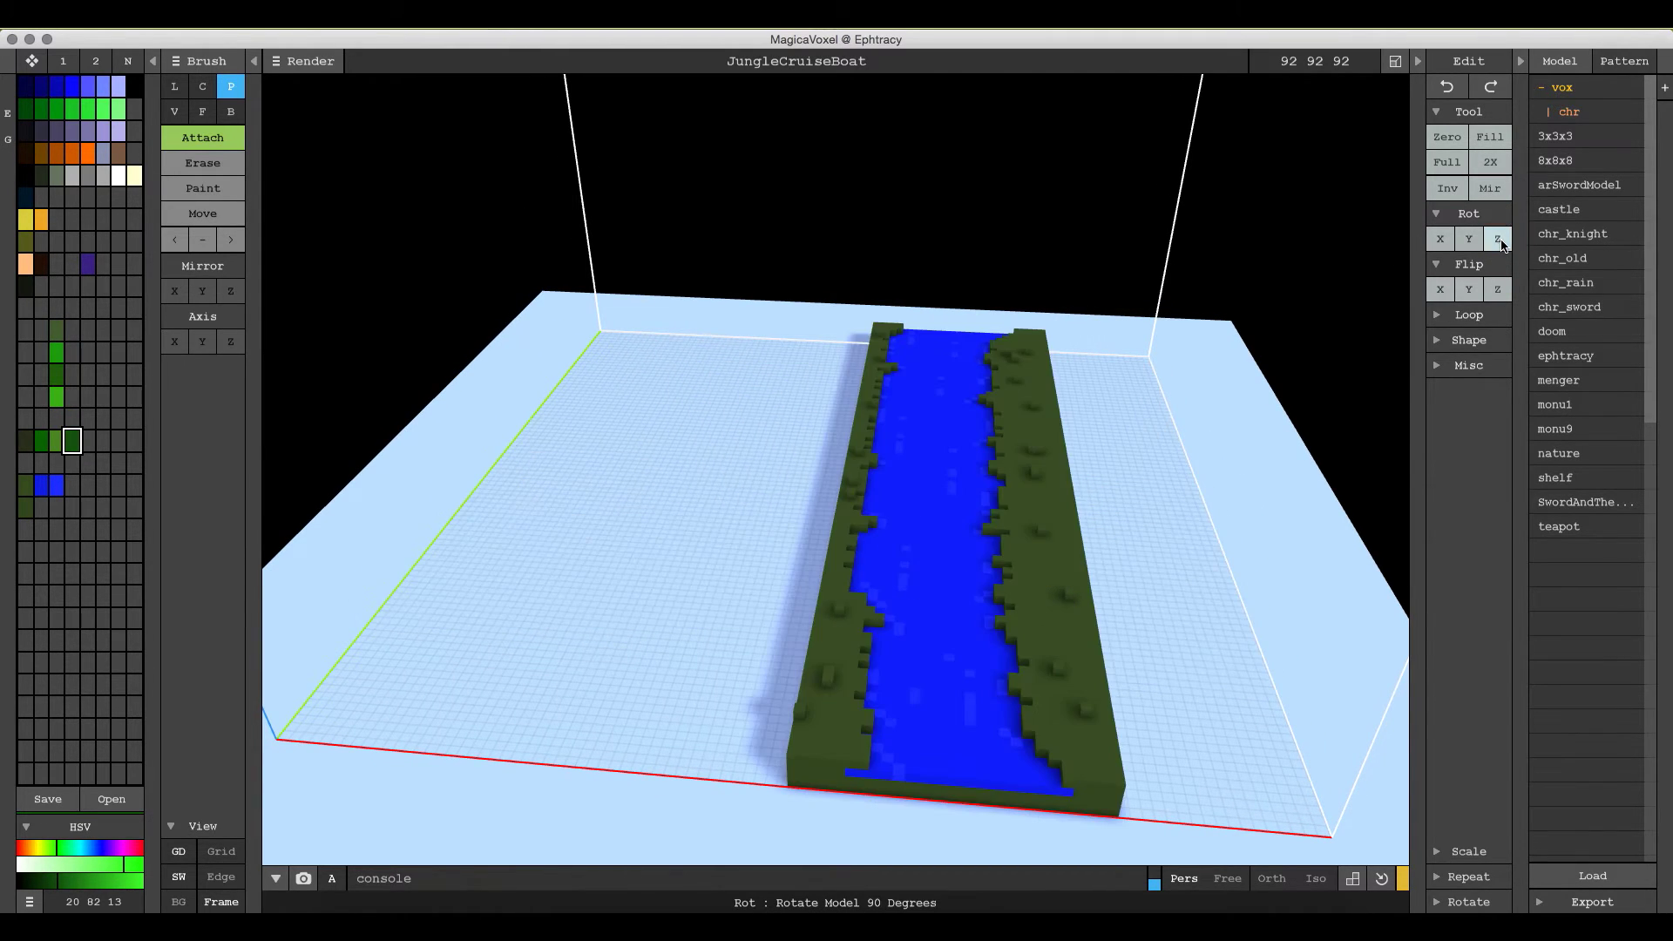
click(1496, 239)
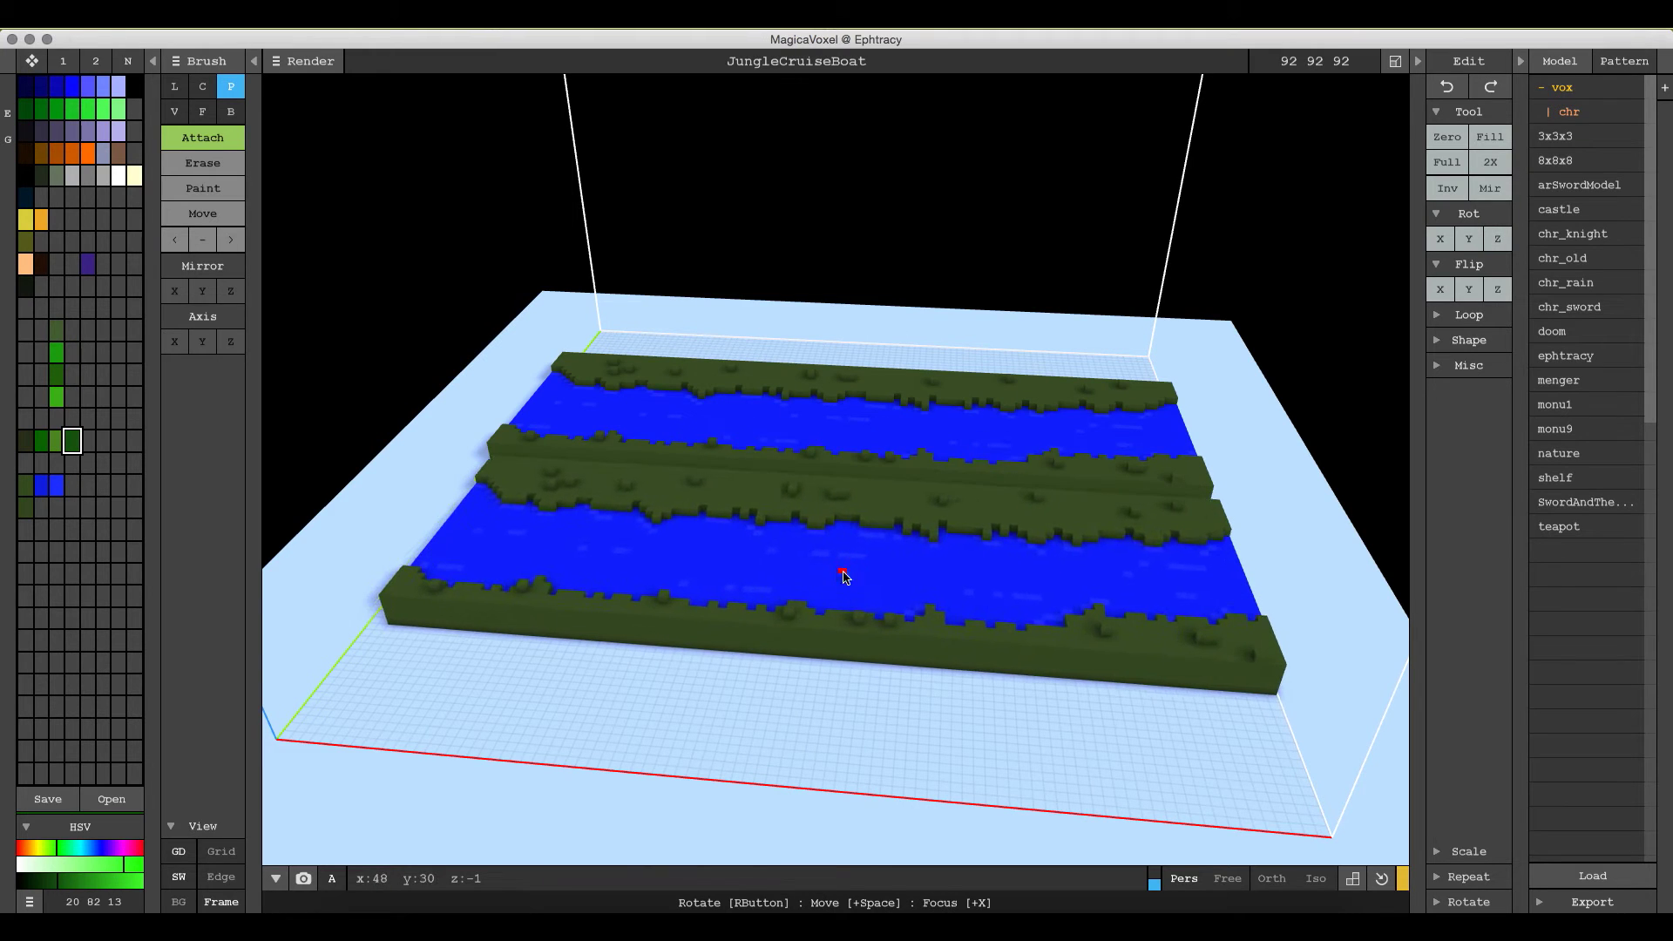
click(843, 576)
right_drag(843, 577, 837, 597)
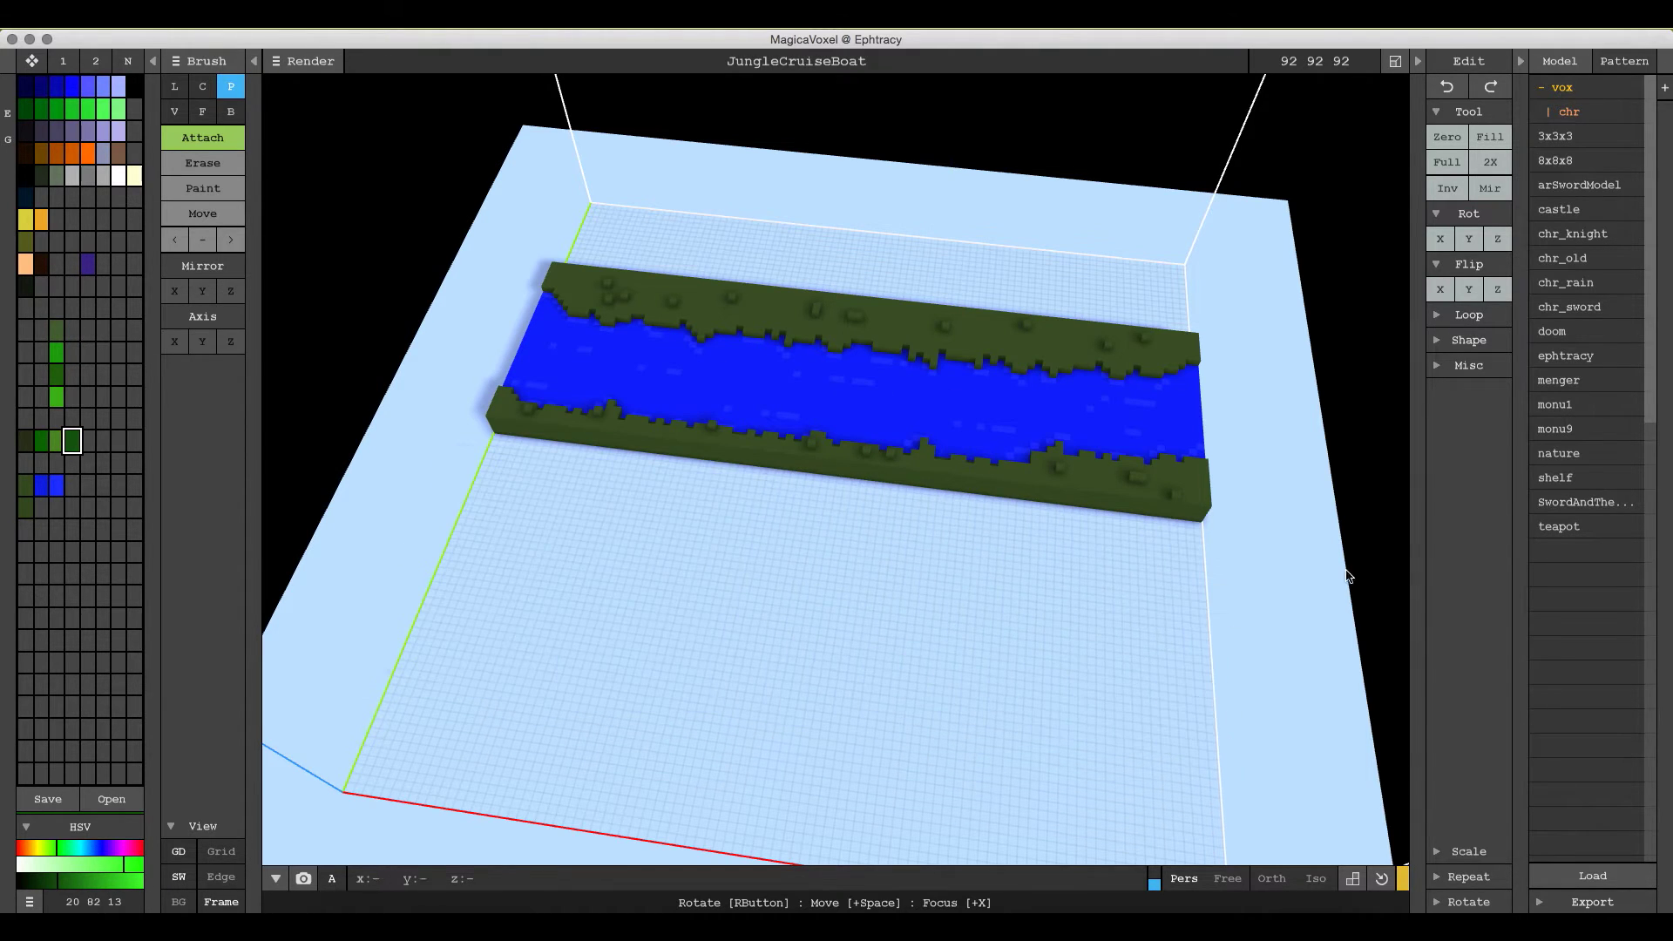
click(1497, 239)
click(1497, 239)
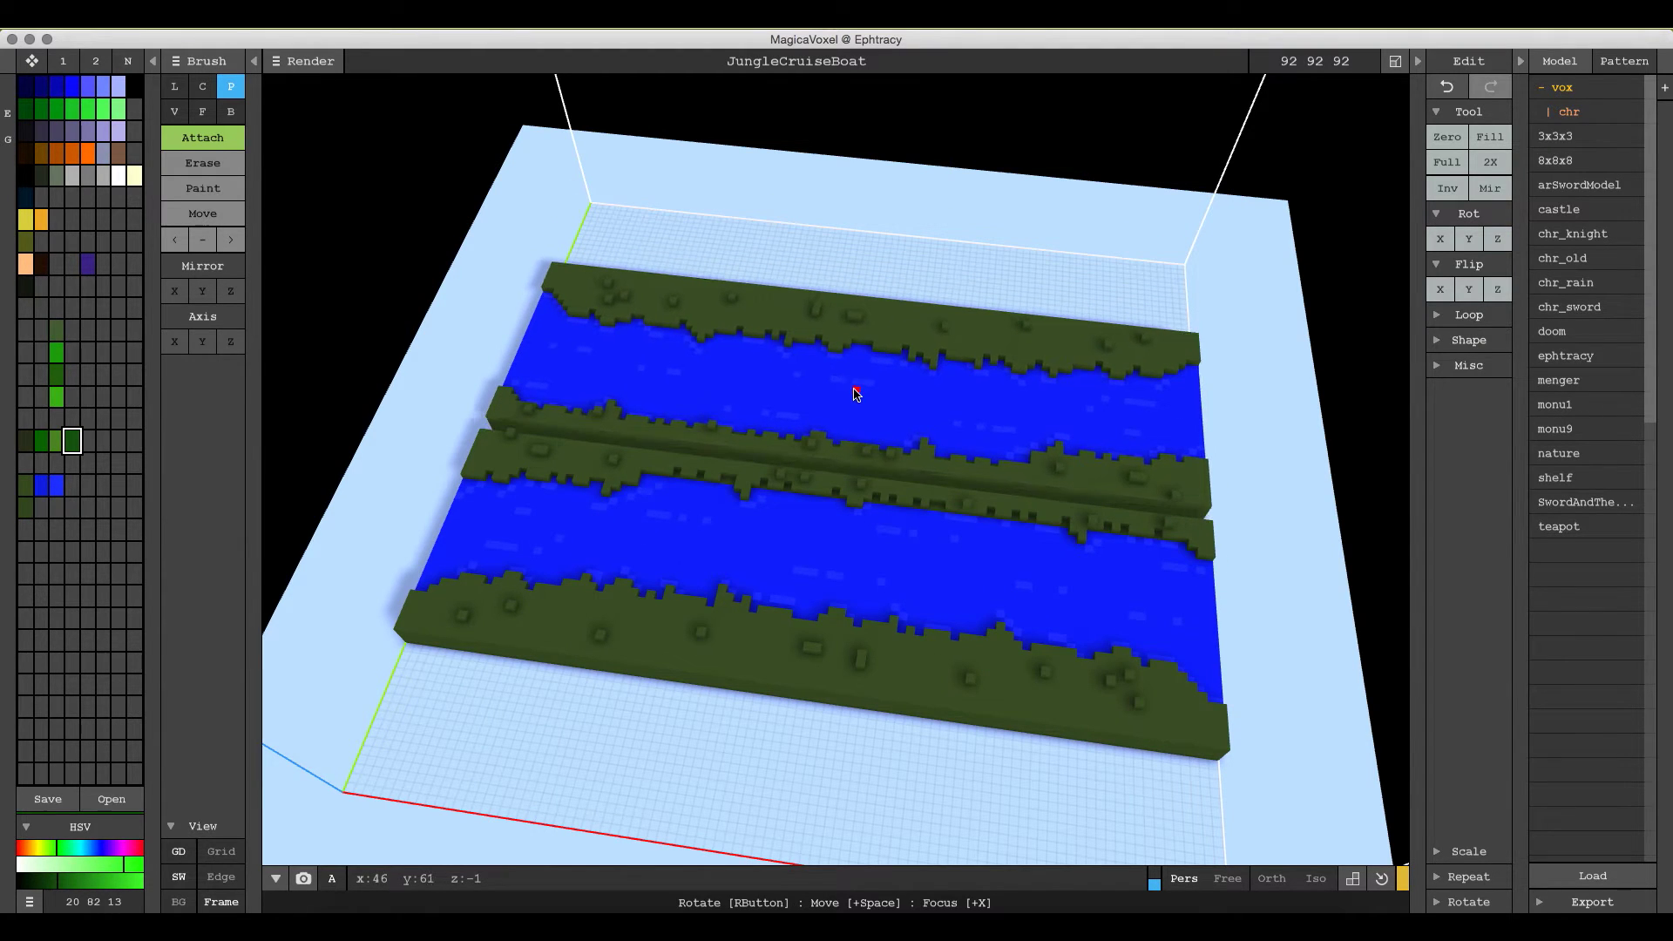
click(858, 400)
right_drag(858, 400, 940, 410)
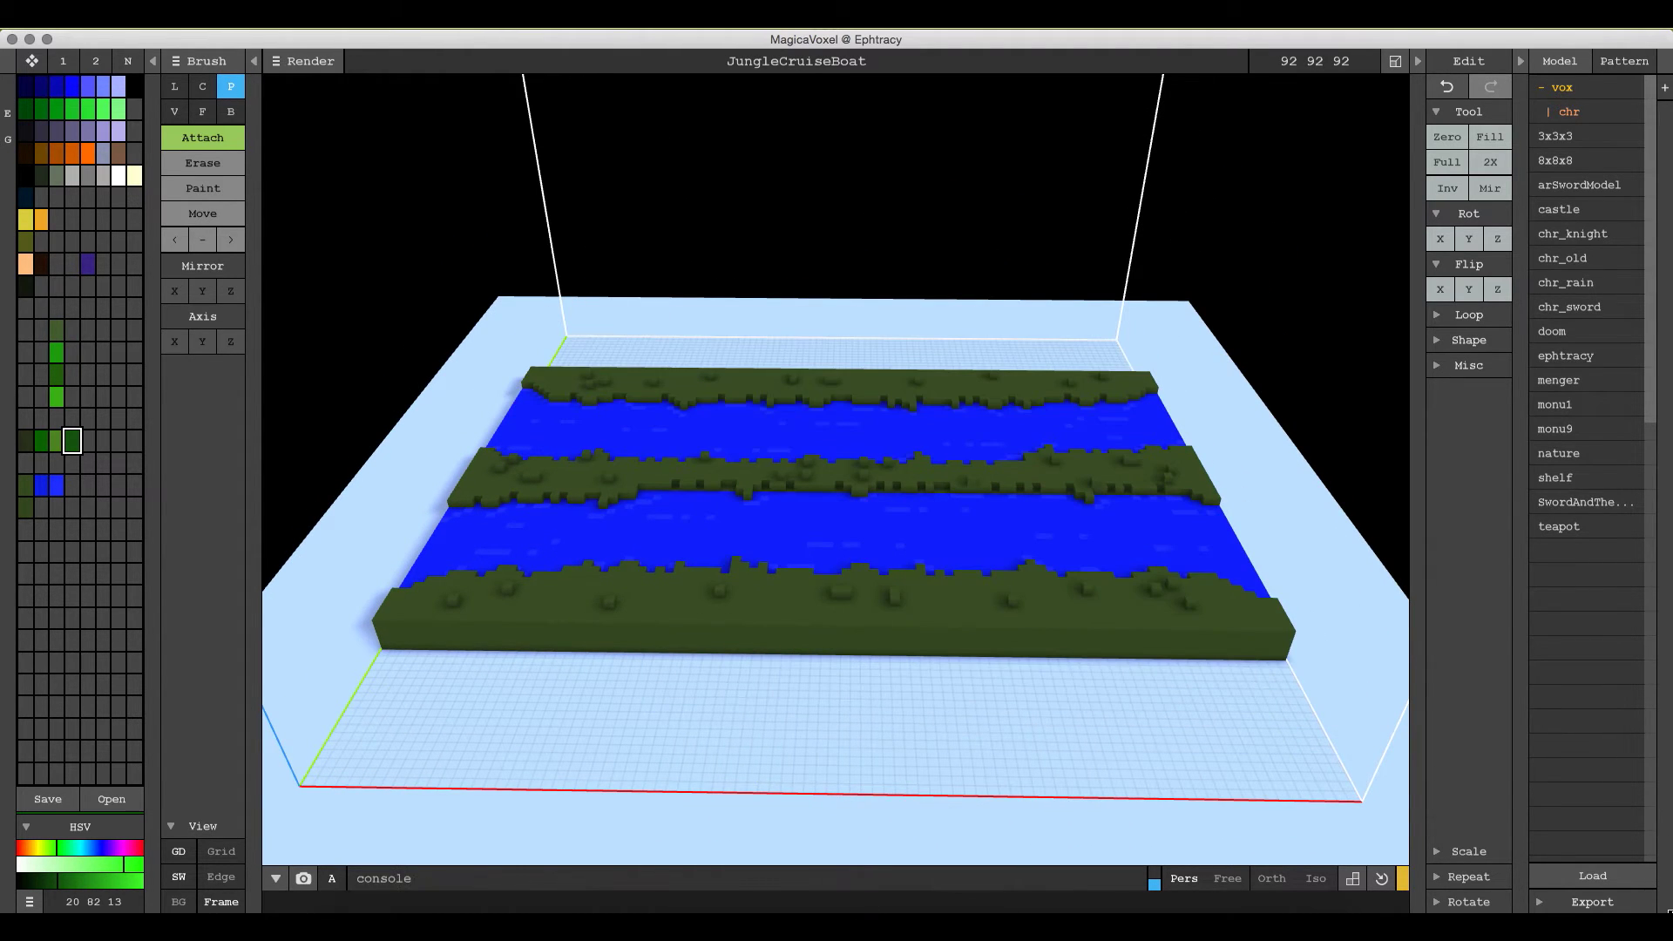
Load JungleCruiseBoat.vox as the stamping pattern.
click(1593, 875)
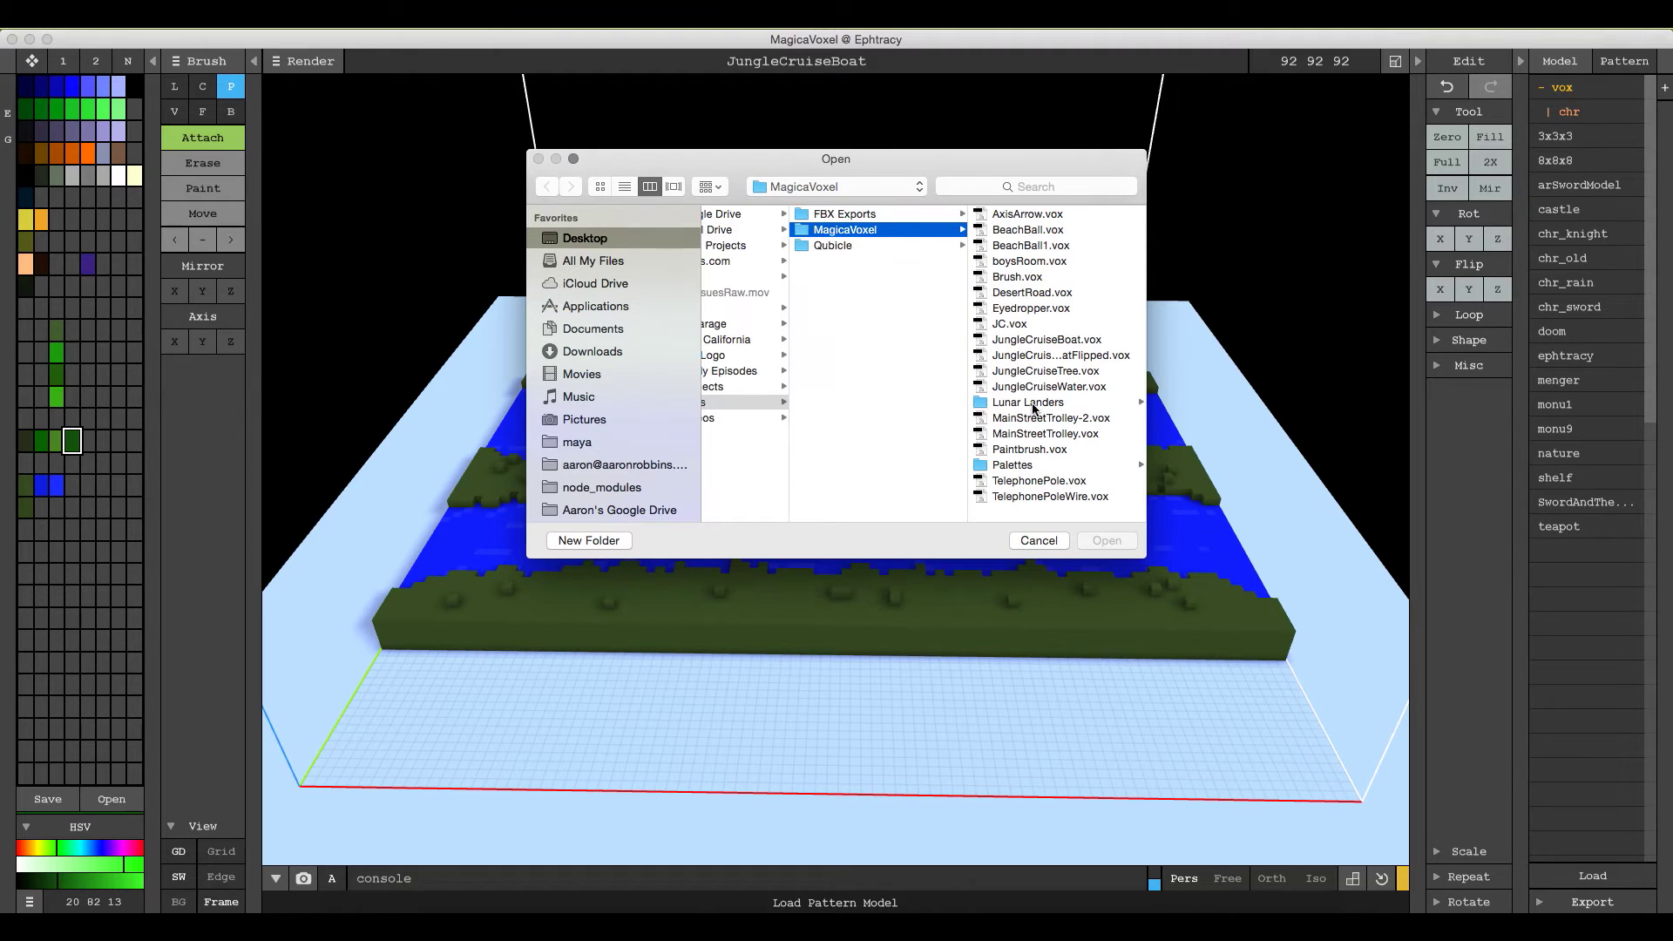
click(1062, 340)
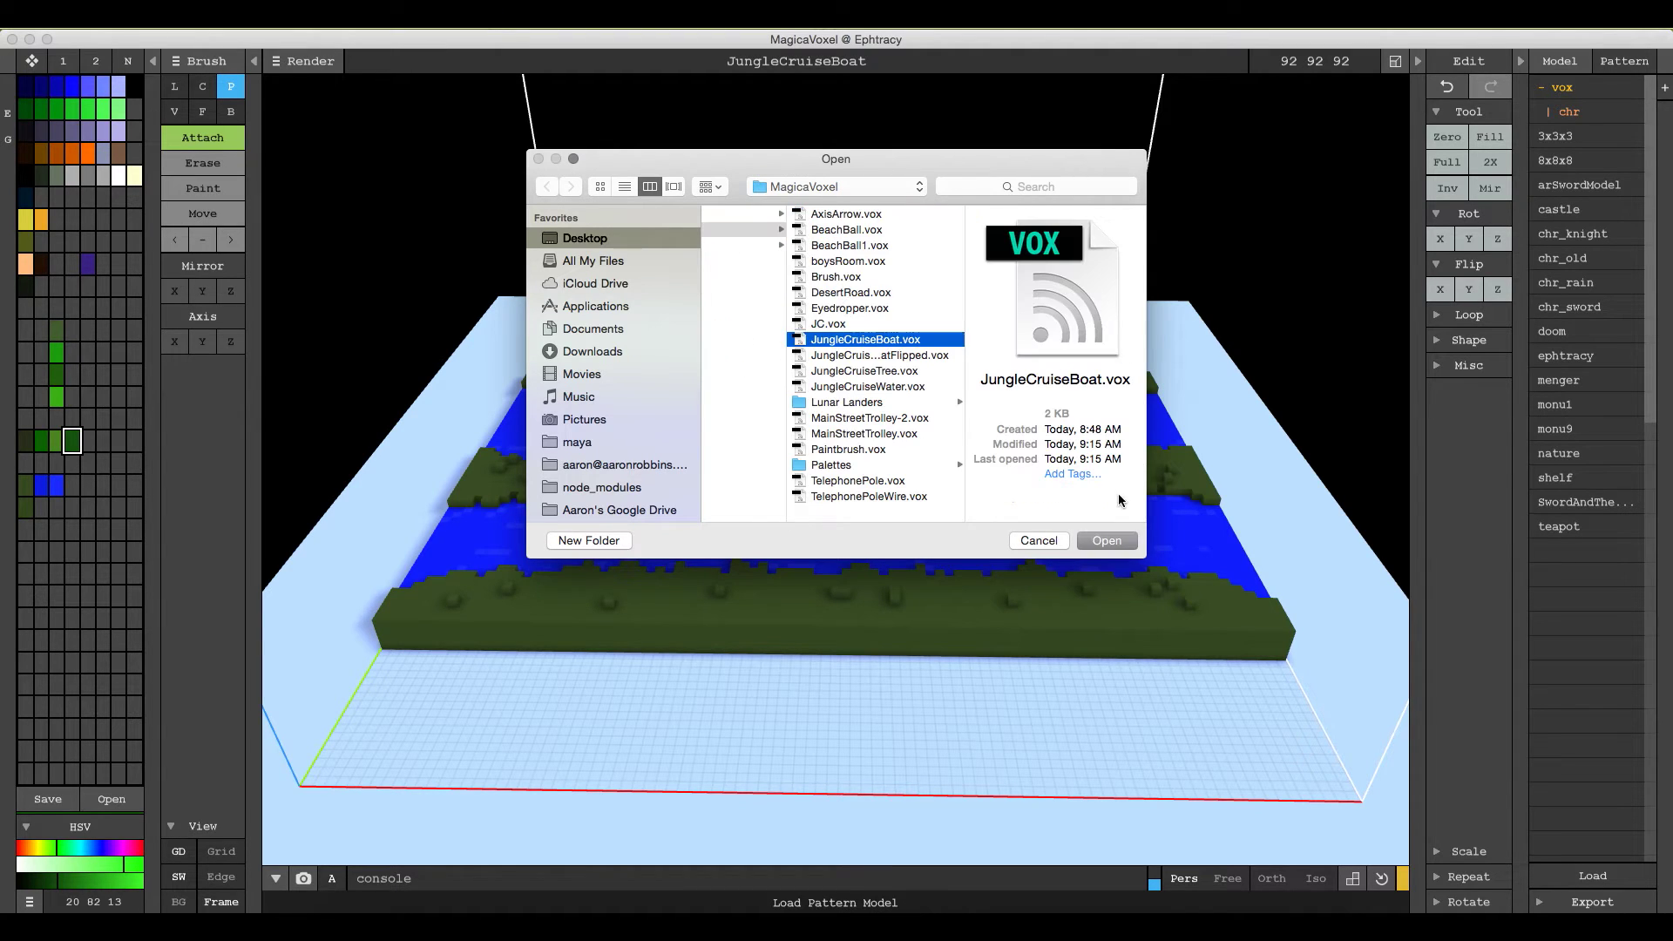
click(1106, 540)
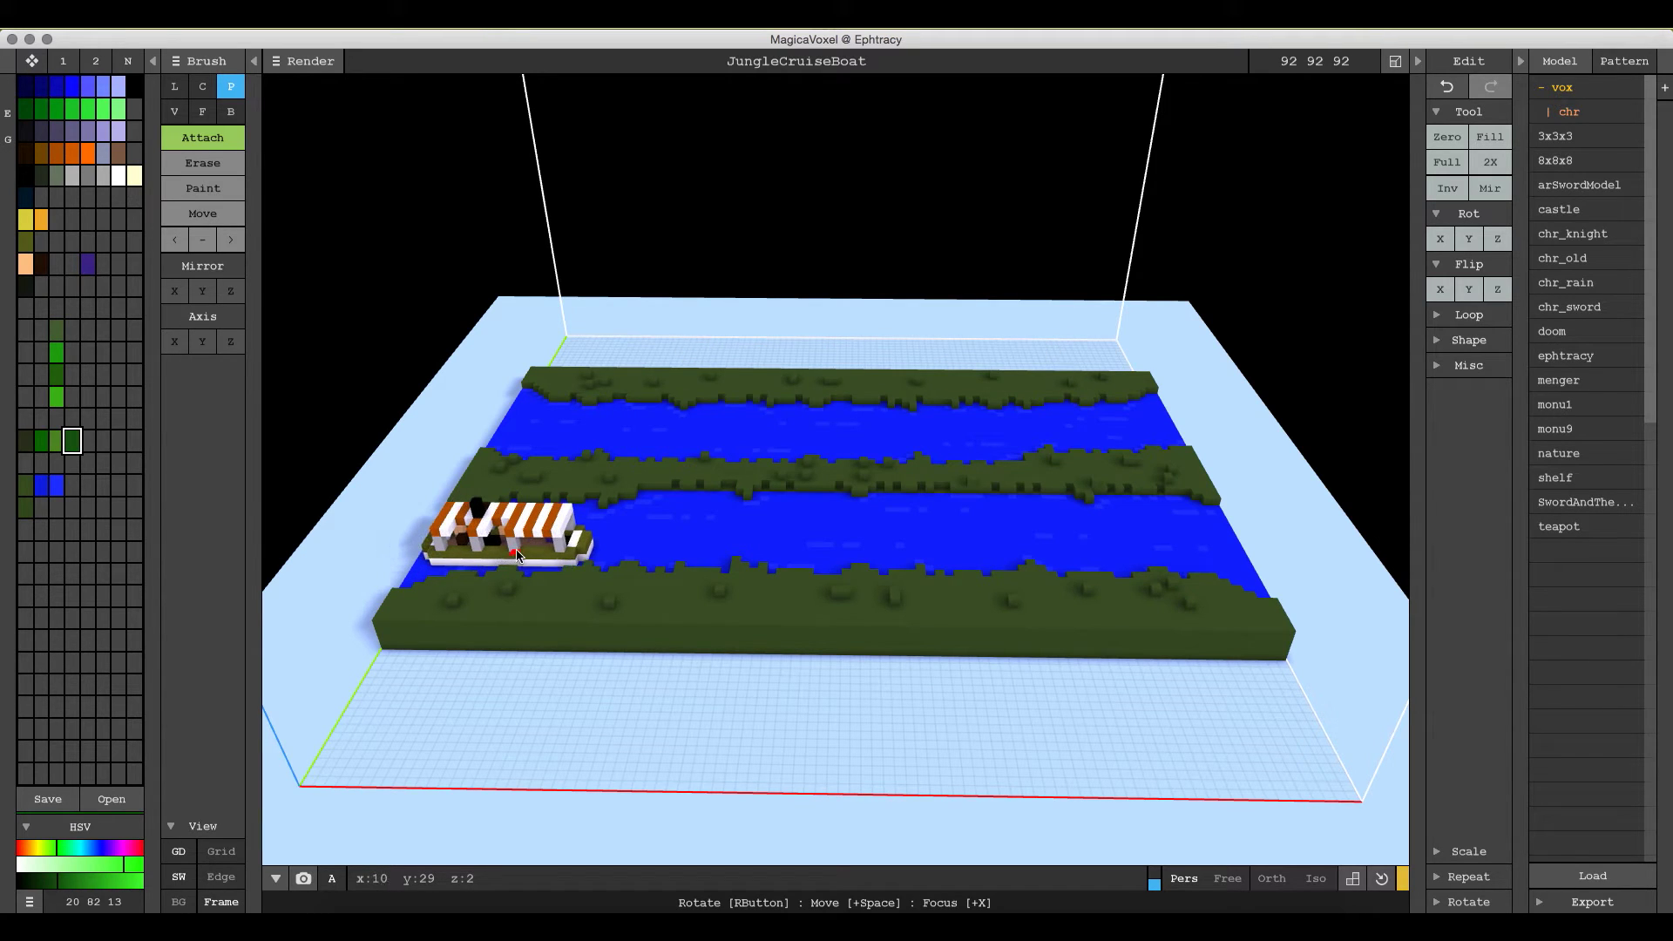
Stamp a boat on the front river, turn it with Rot Z, and stamp another on the back river.
click(537, 546)
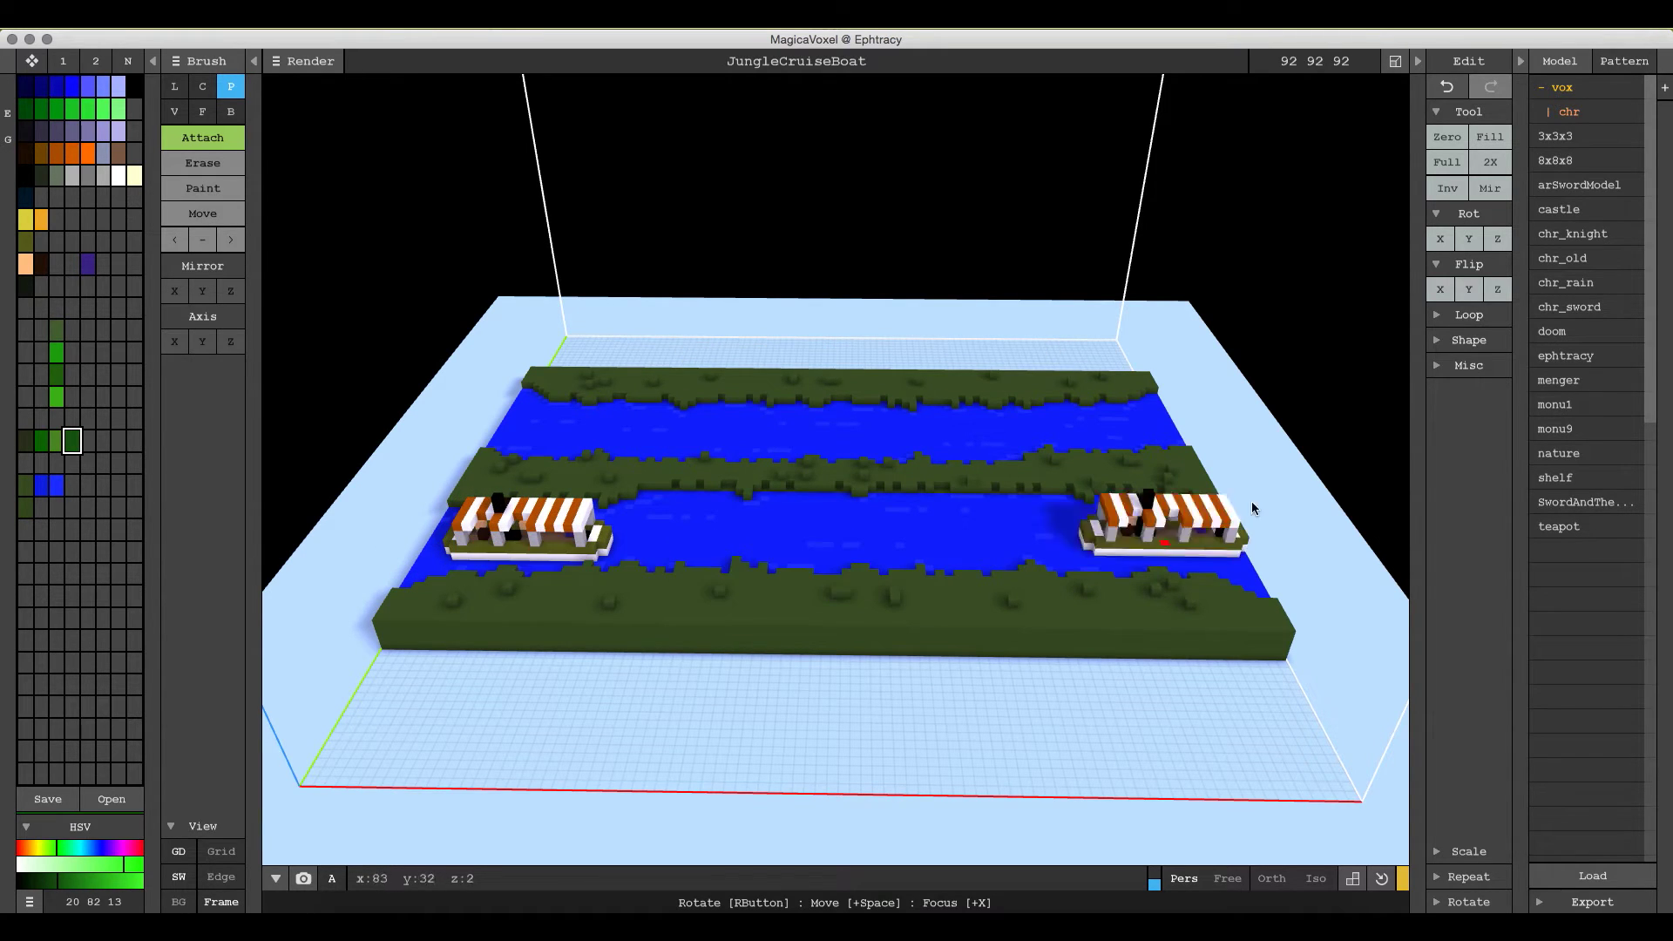
click(1496, 239)
click(1497, 239)
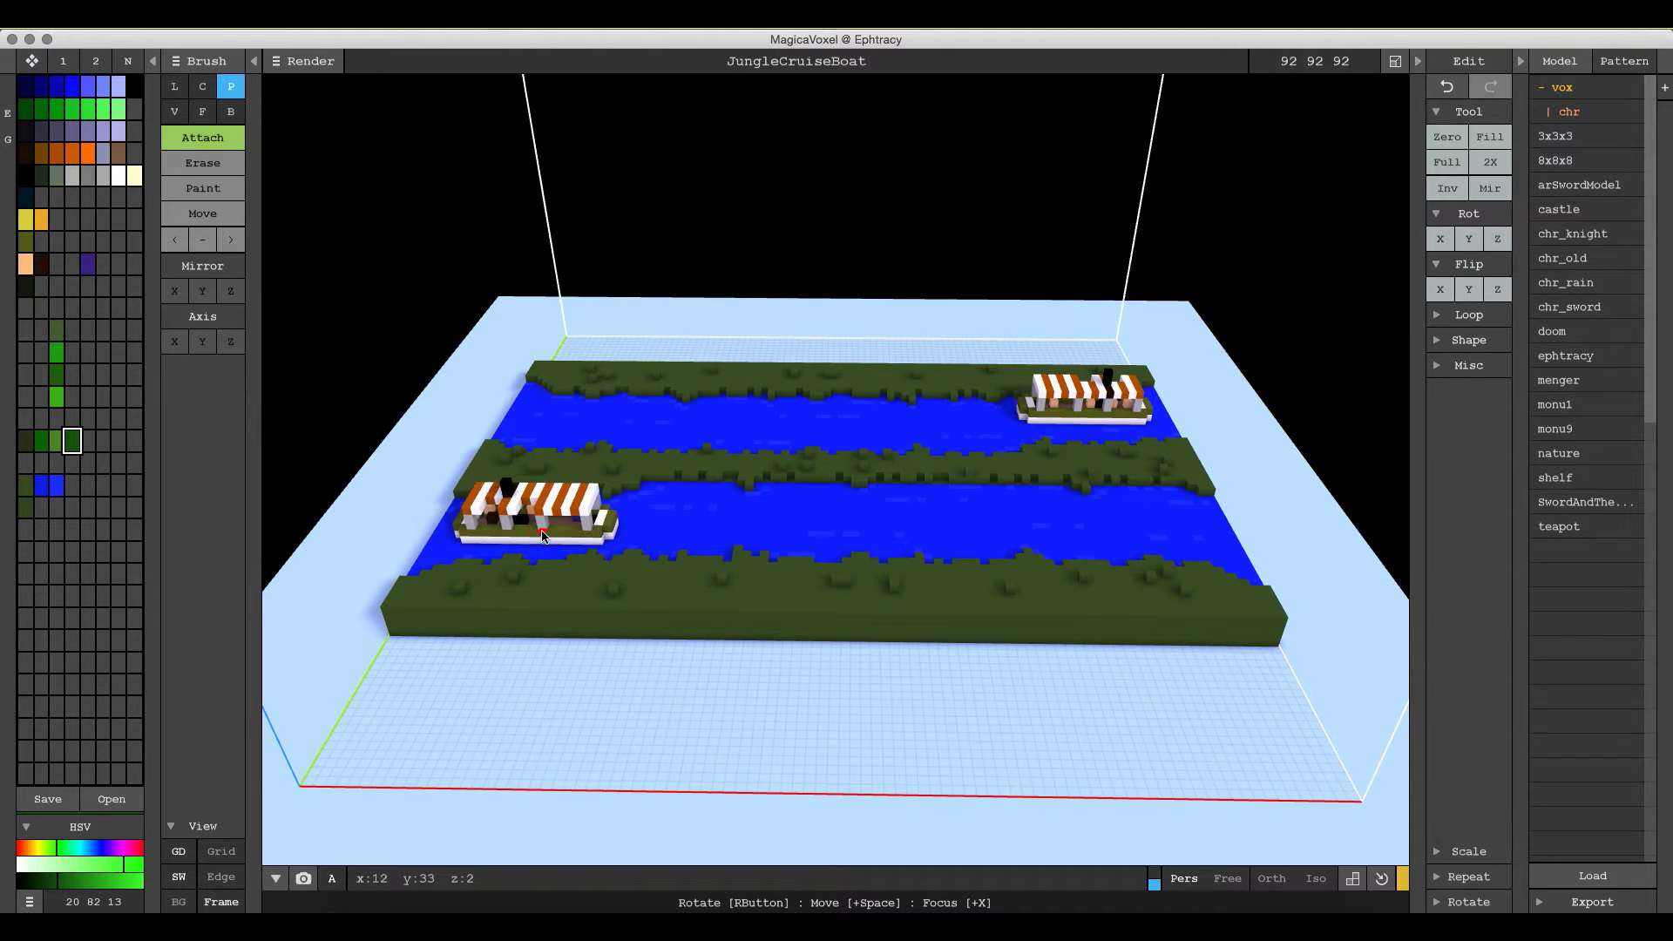
click(542, 535)
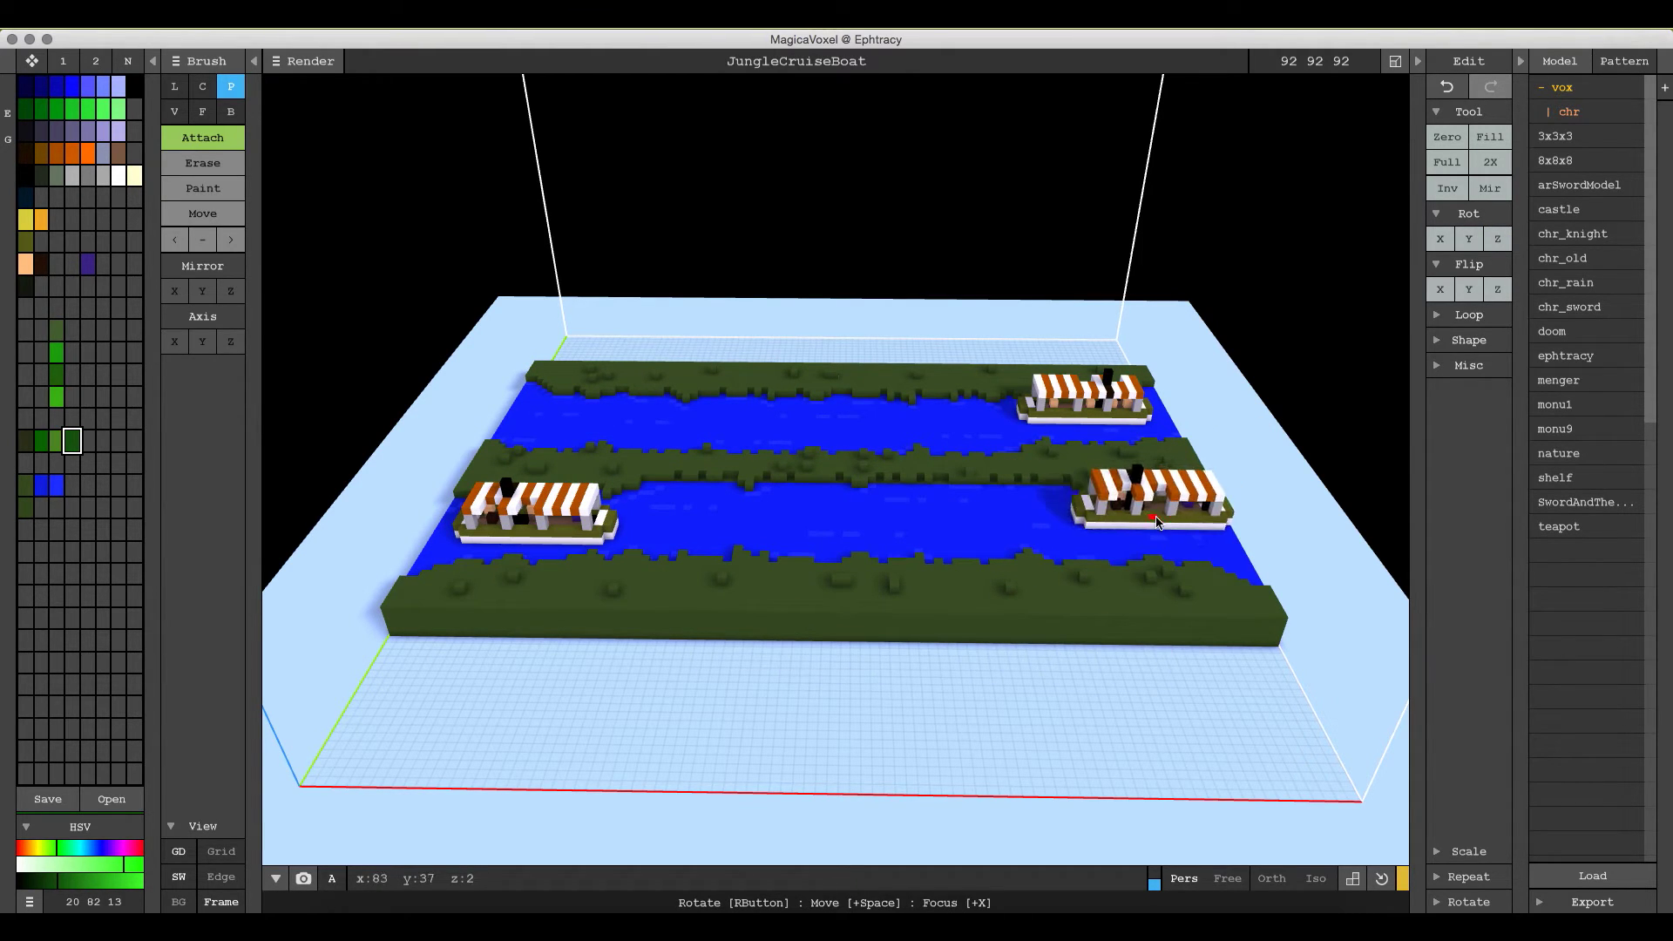
click(1585, 878)
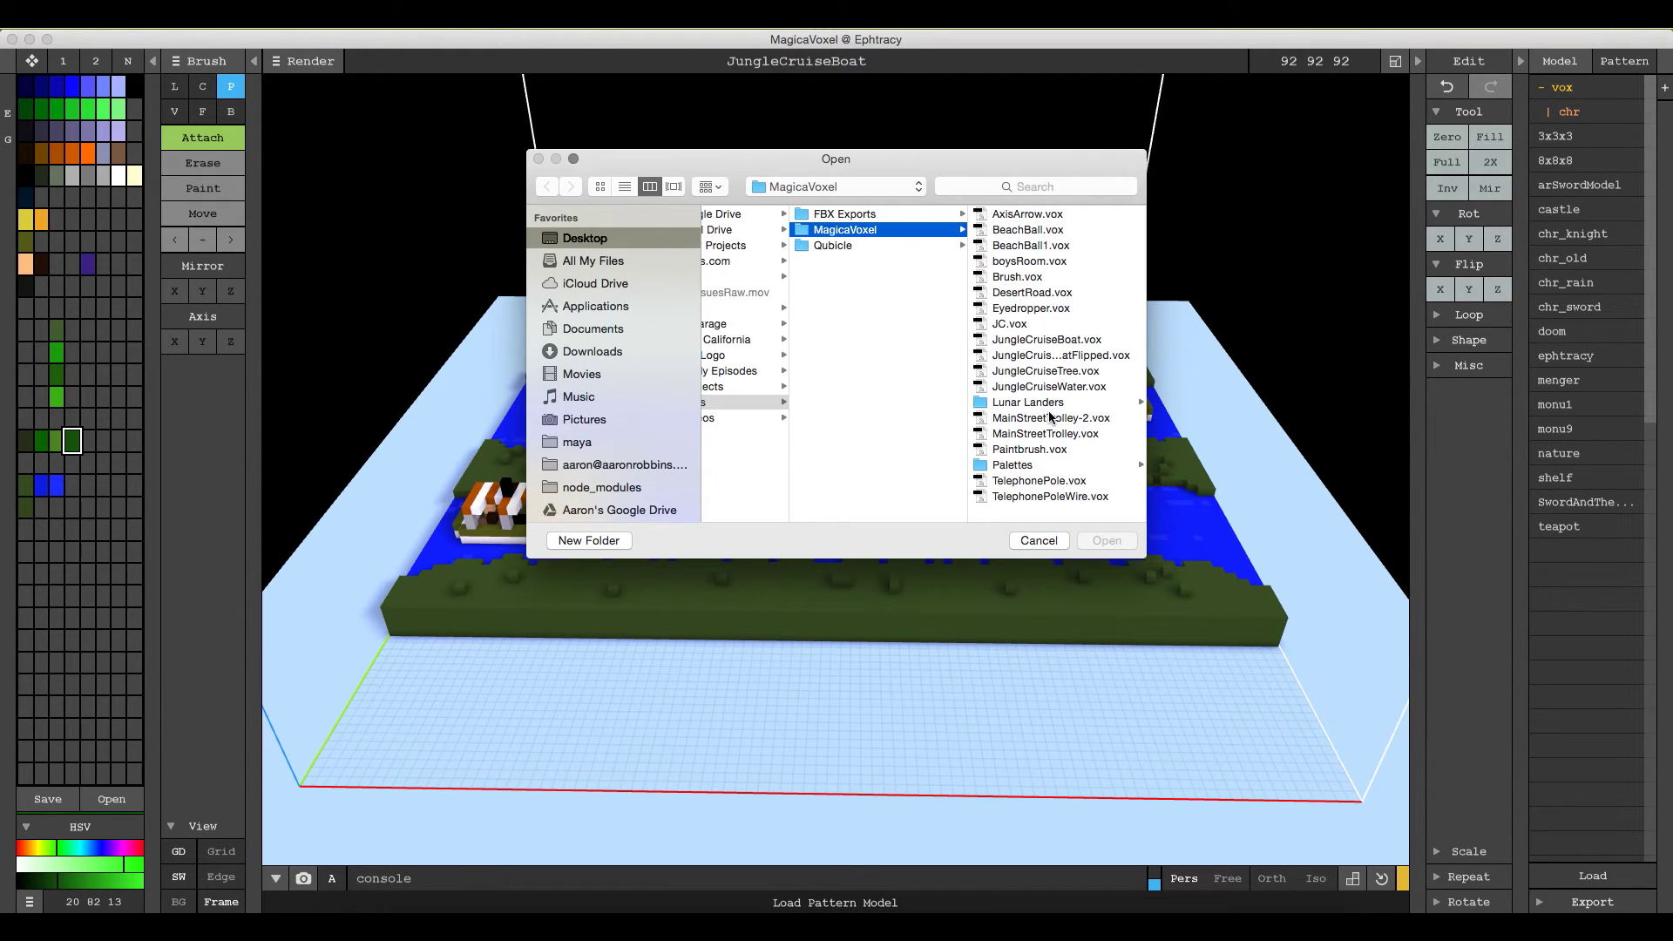
Load JungleCruiseTree.vox and stamp six trees across the middle, back, left and front banks.
click(1045, 371)
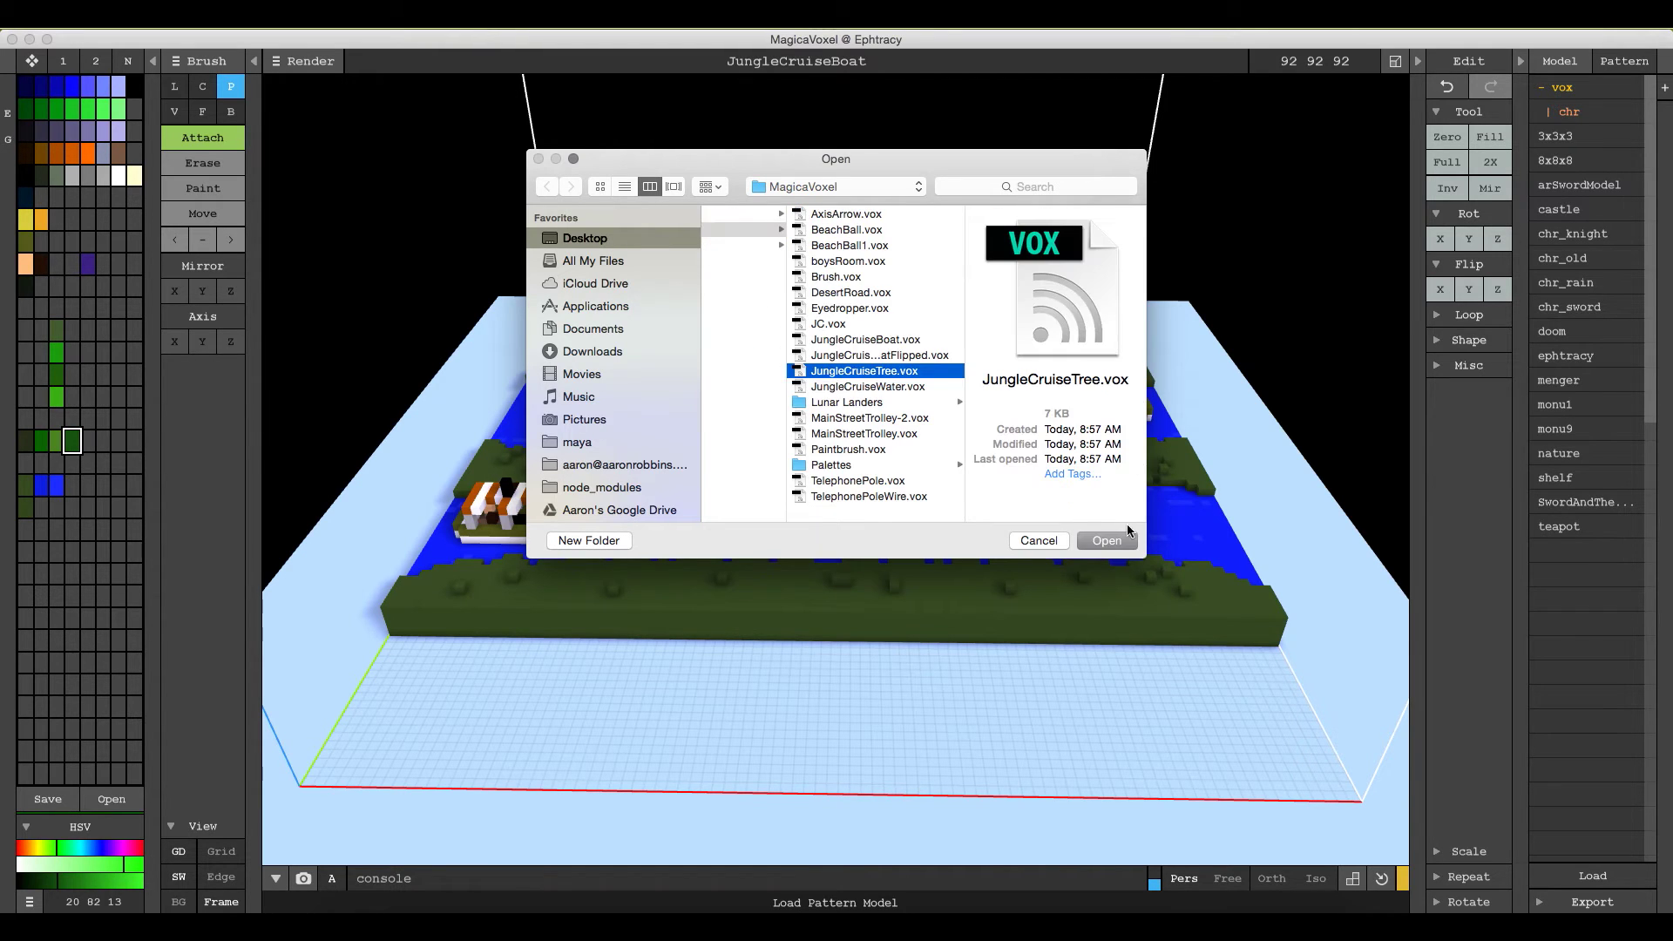
click(1103, 545)
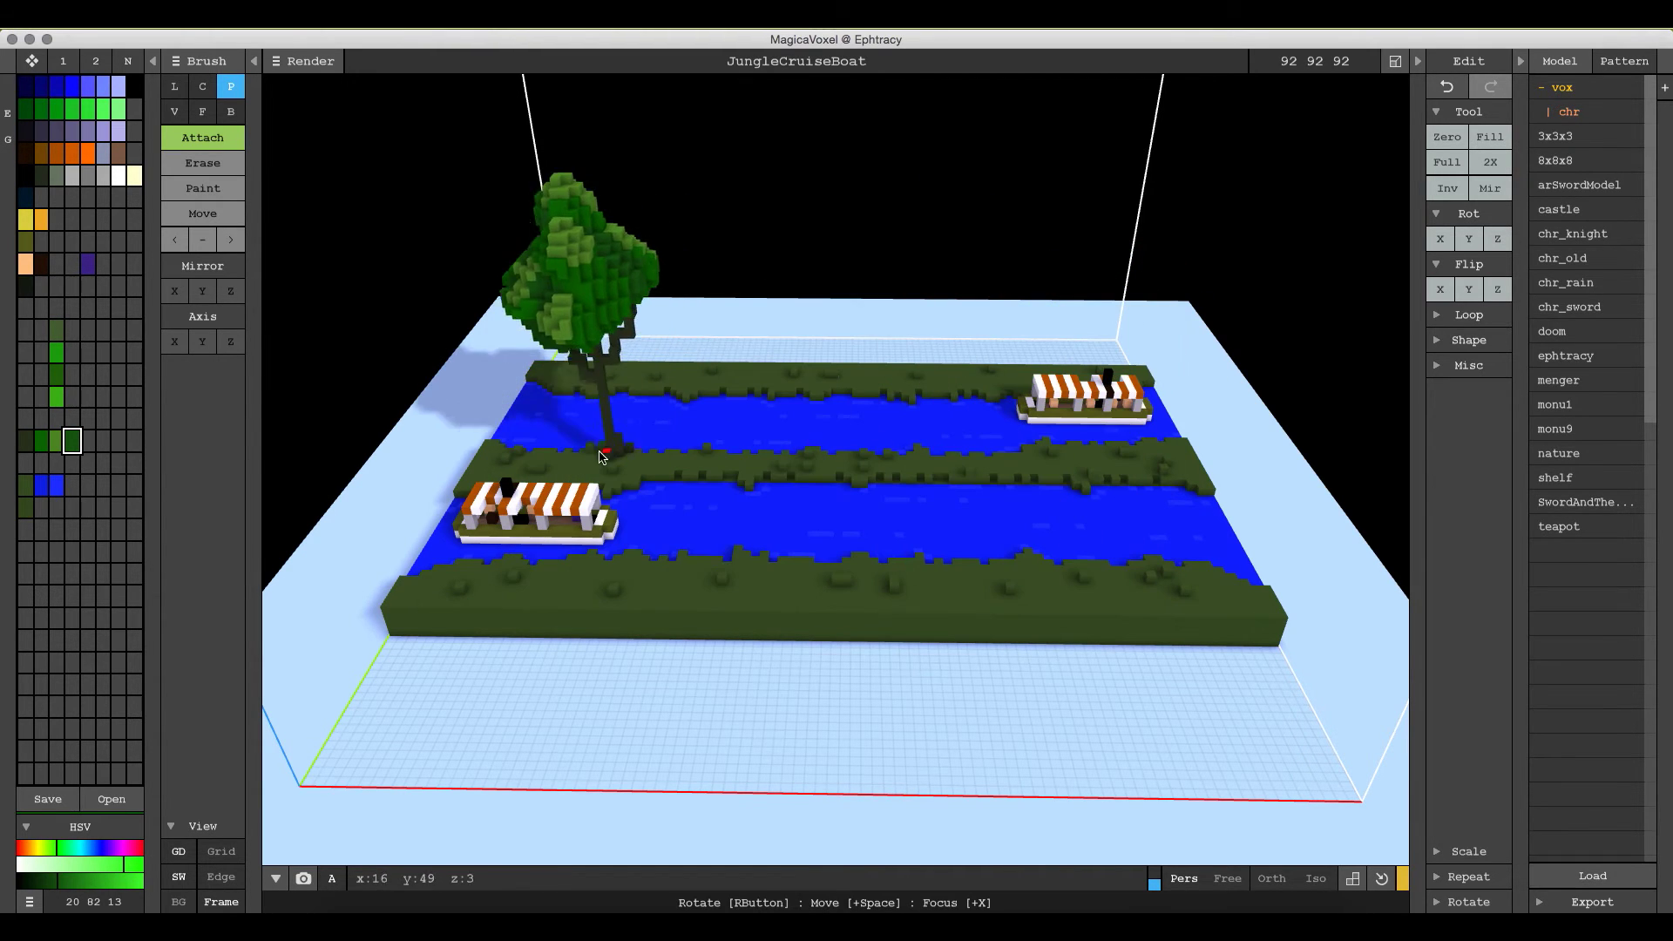
click(516, 468)
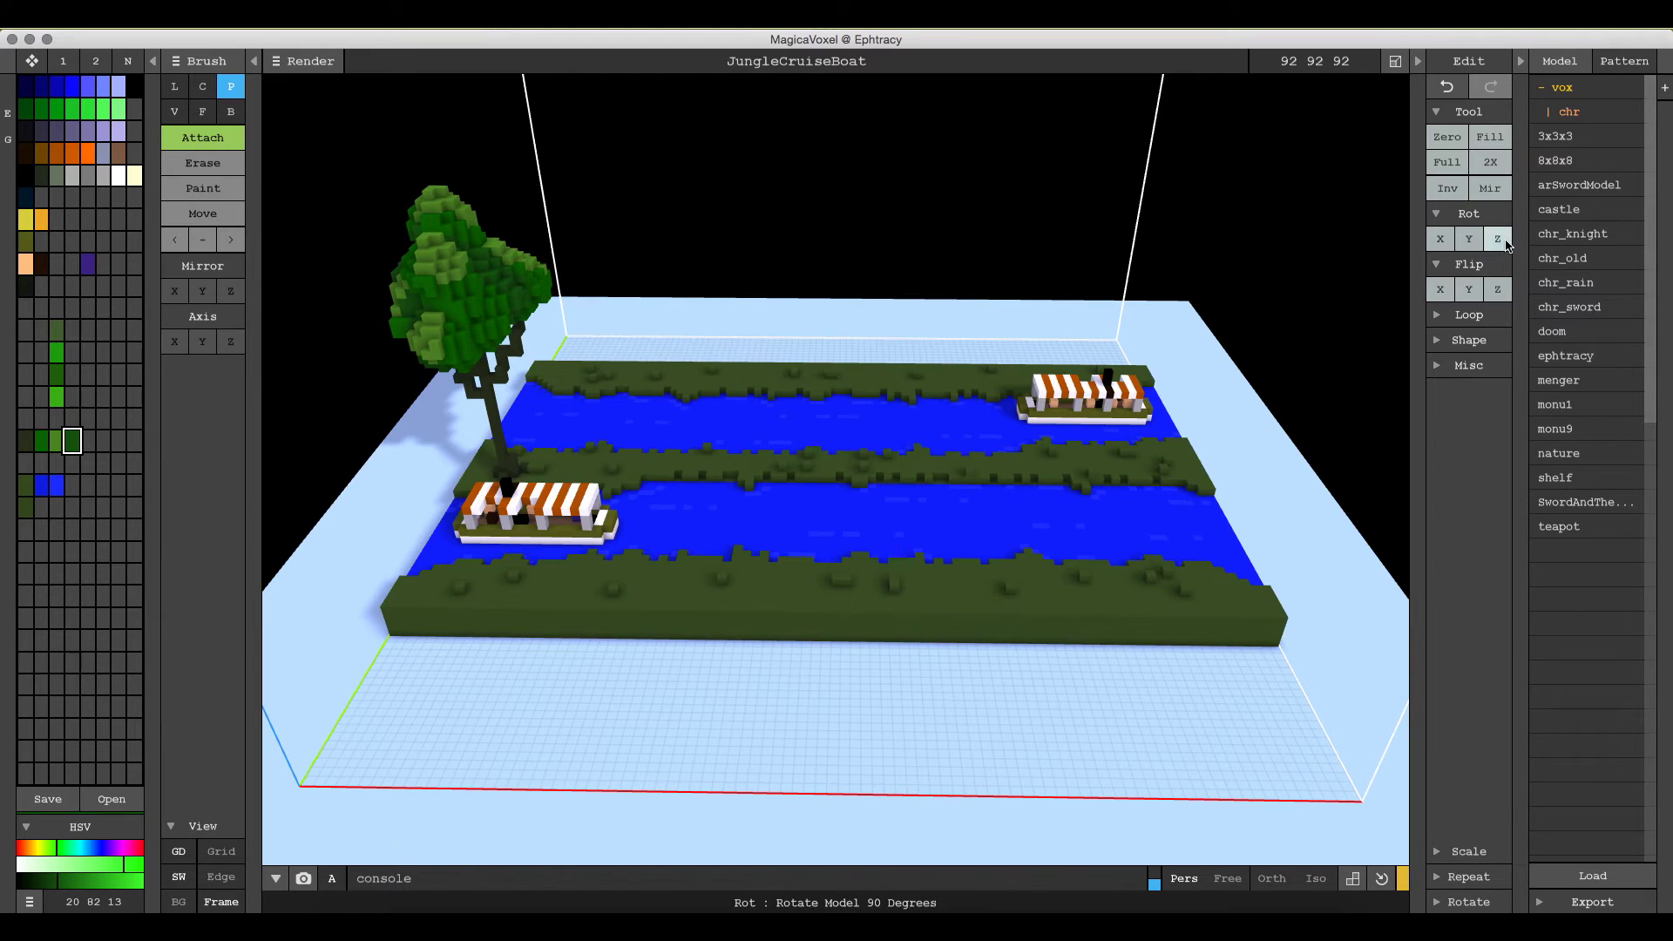
right_drag(871, 459, 1101, 459)
click(799, 664)
click(1000, 364)
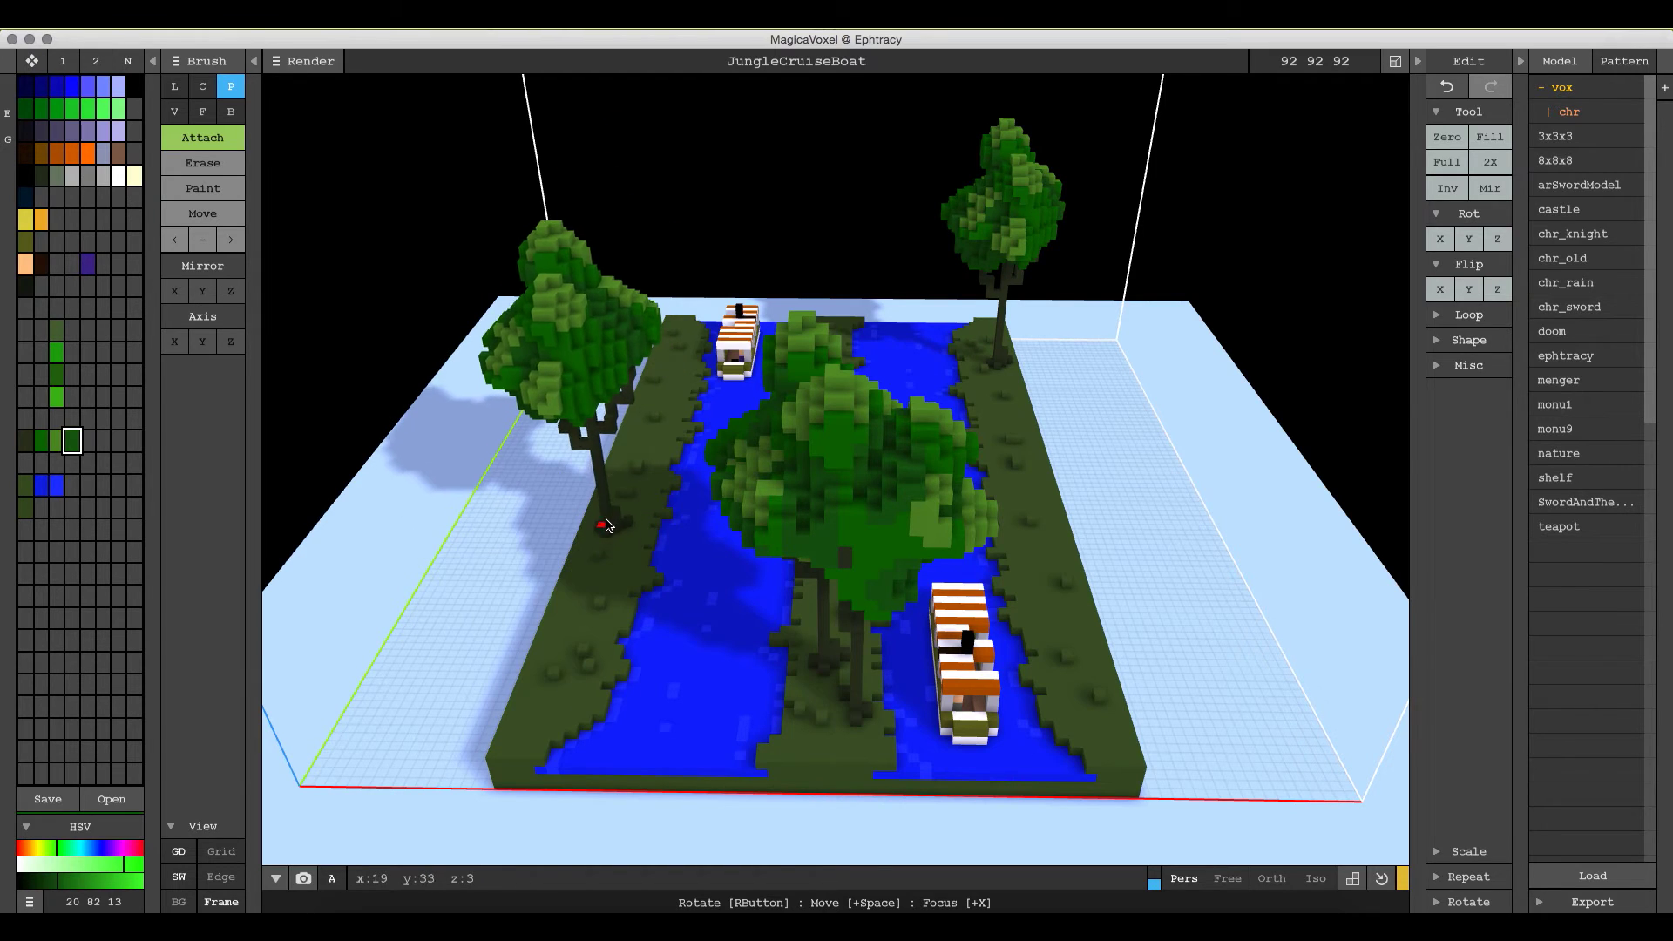
click(608, 523)
click(1496, 238)
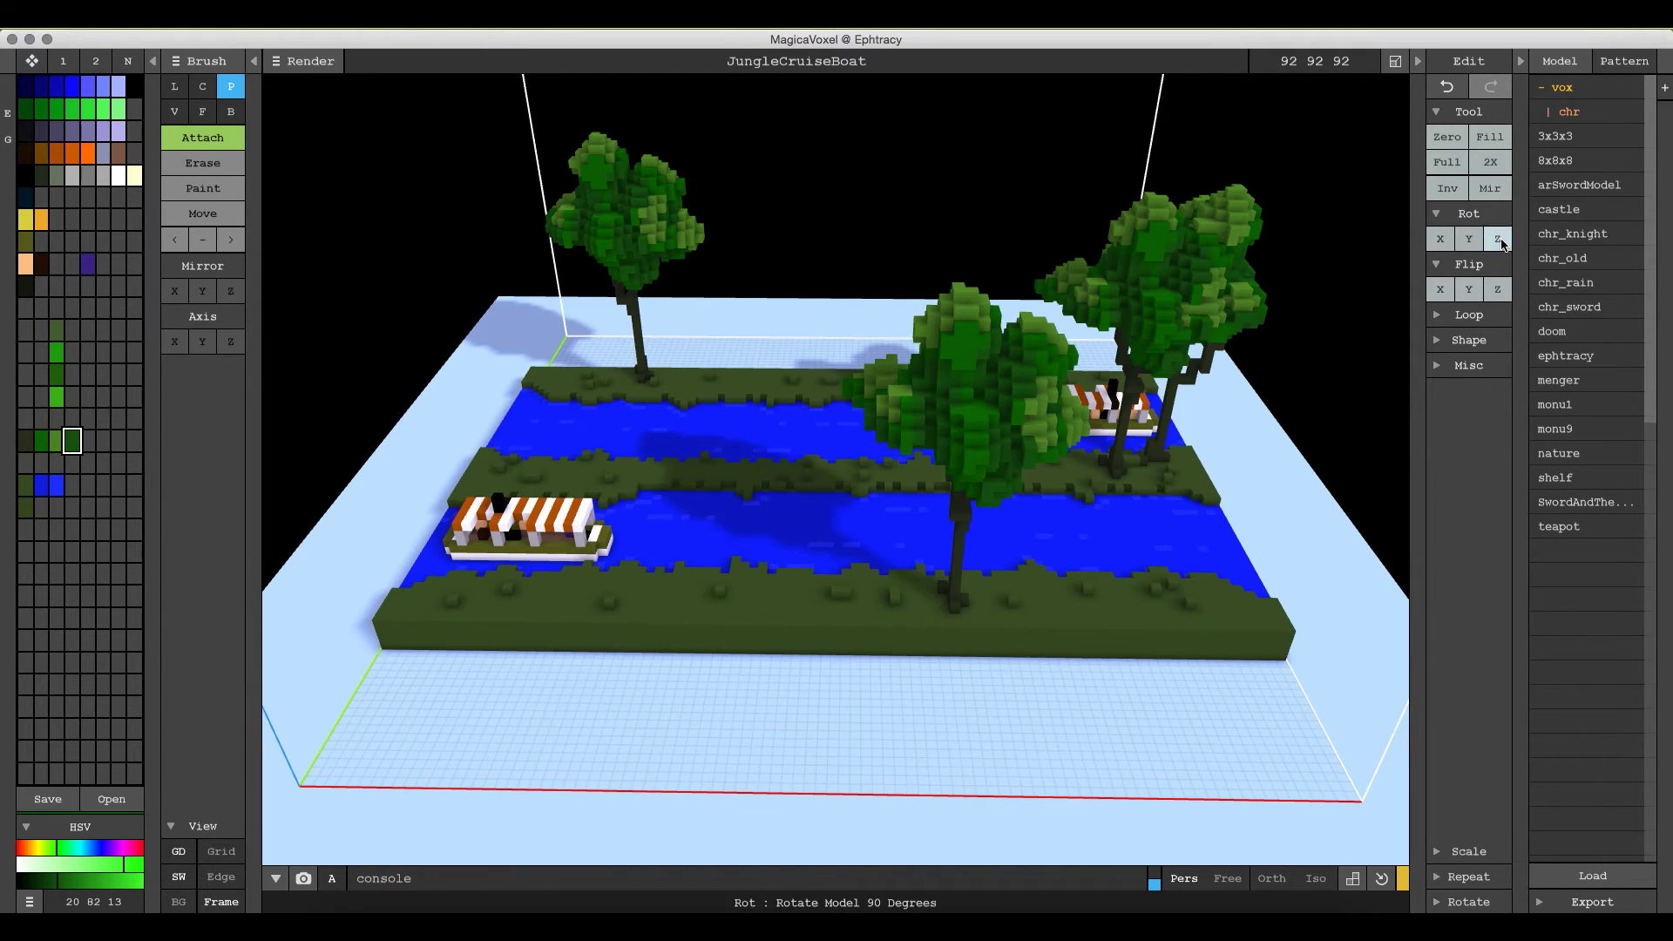
click(681, 599)
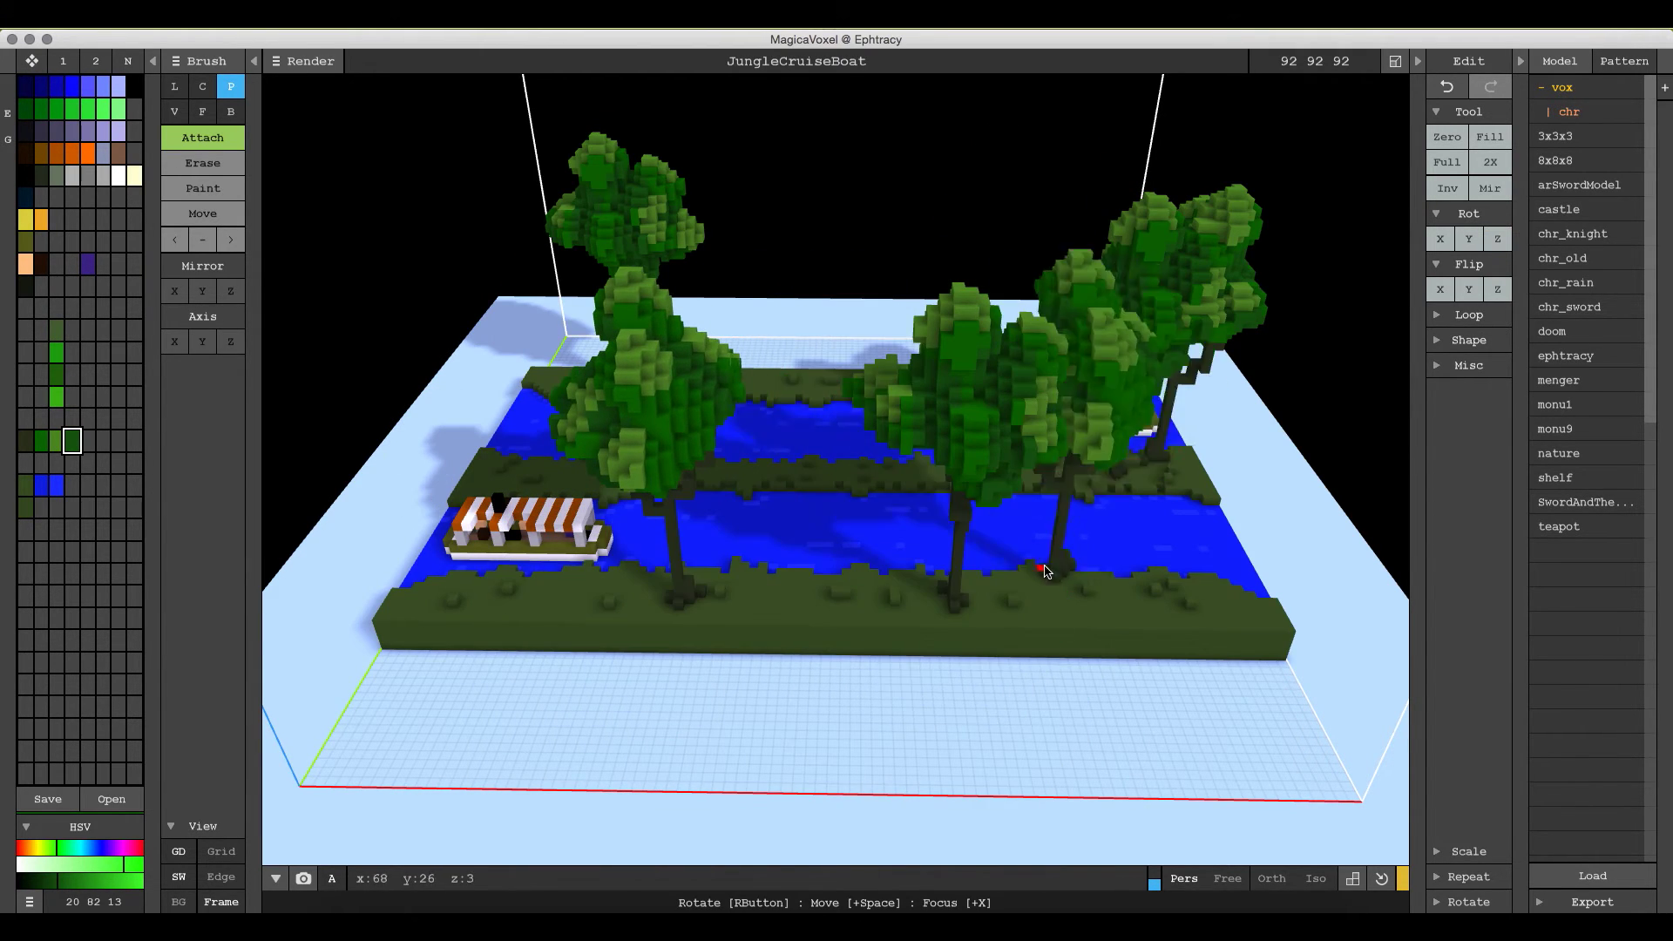
click(1049, 599)
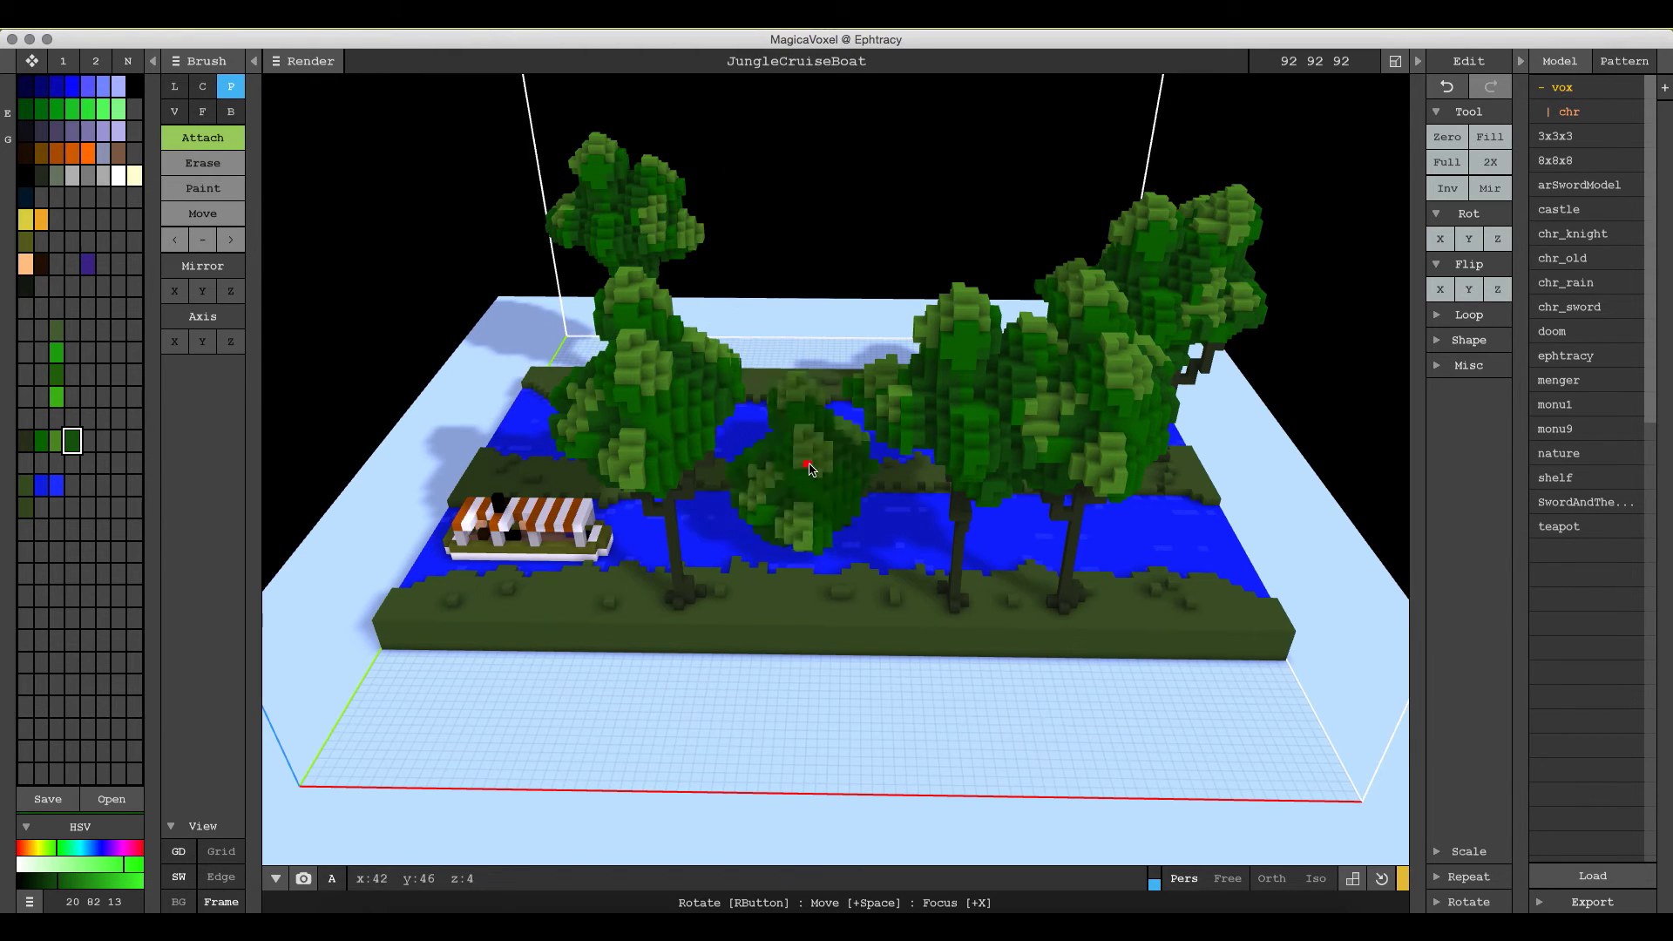
right_drag(819, 462, 837, 511)
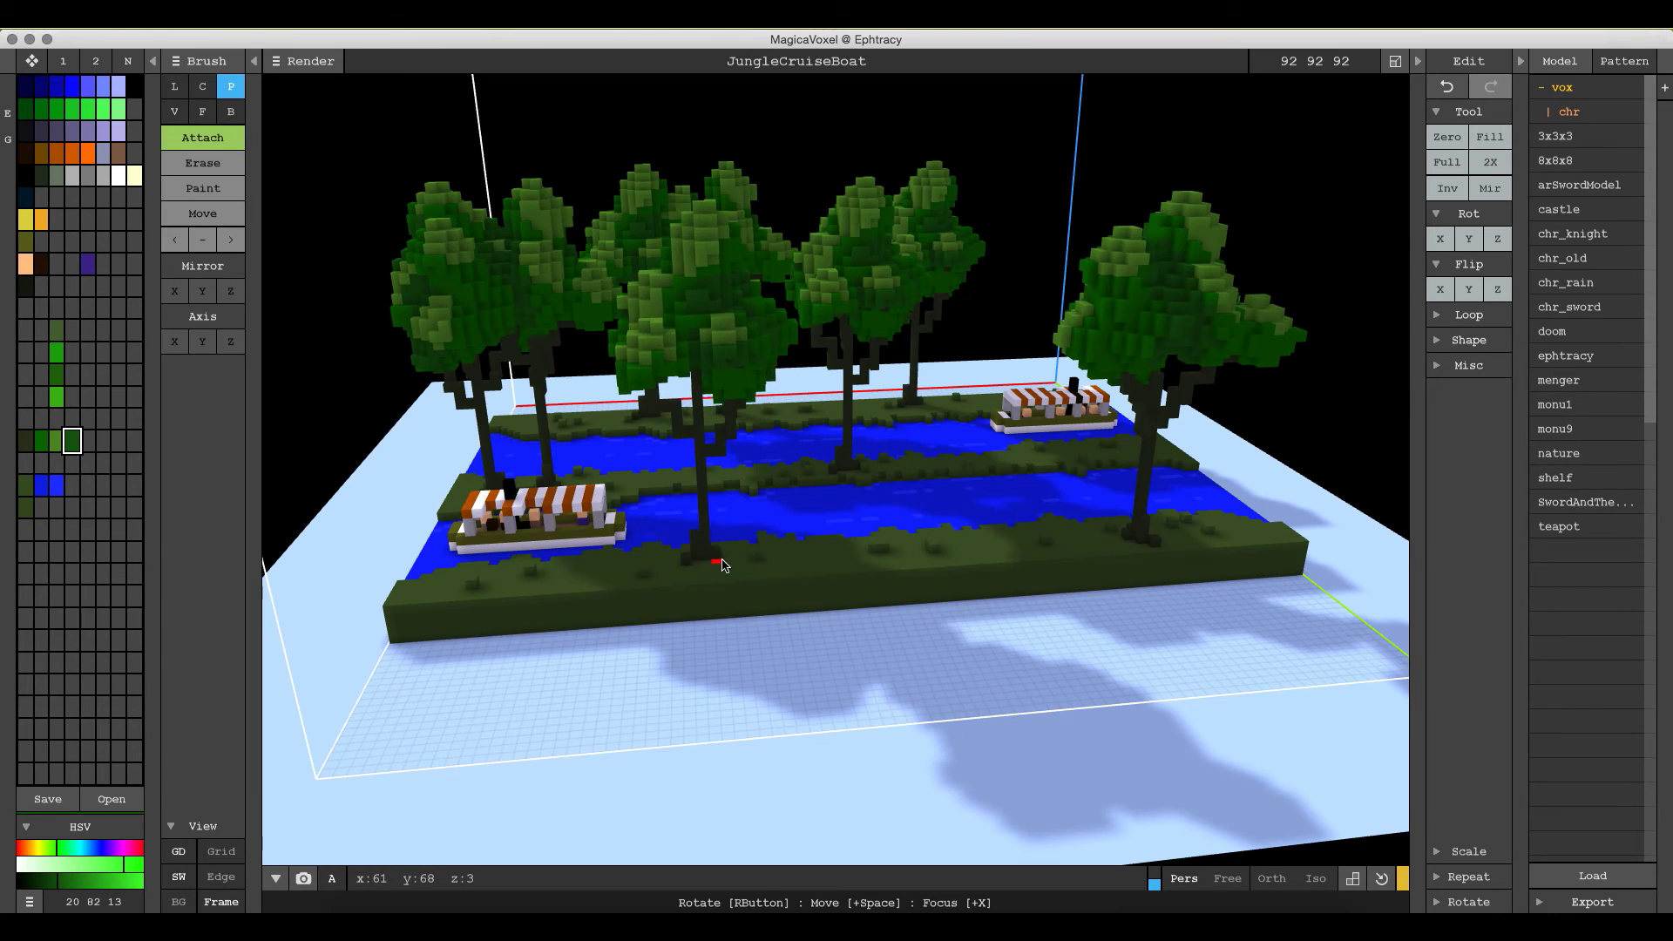
Orbit and zoom to inspect the tree-lined river scene, then open the File menu.
right_drag(721, 567, 772, 549)
scroll(772, 549, up, 5)
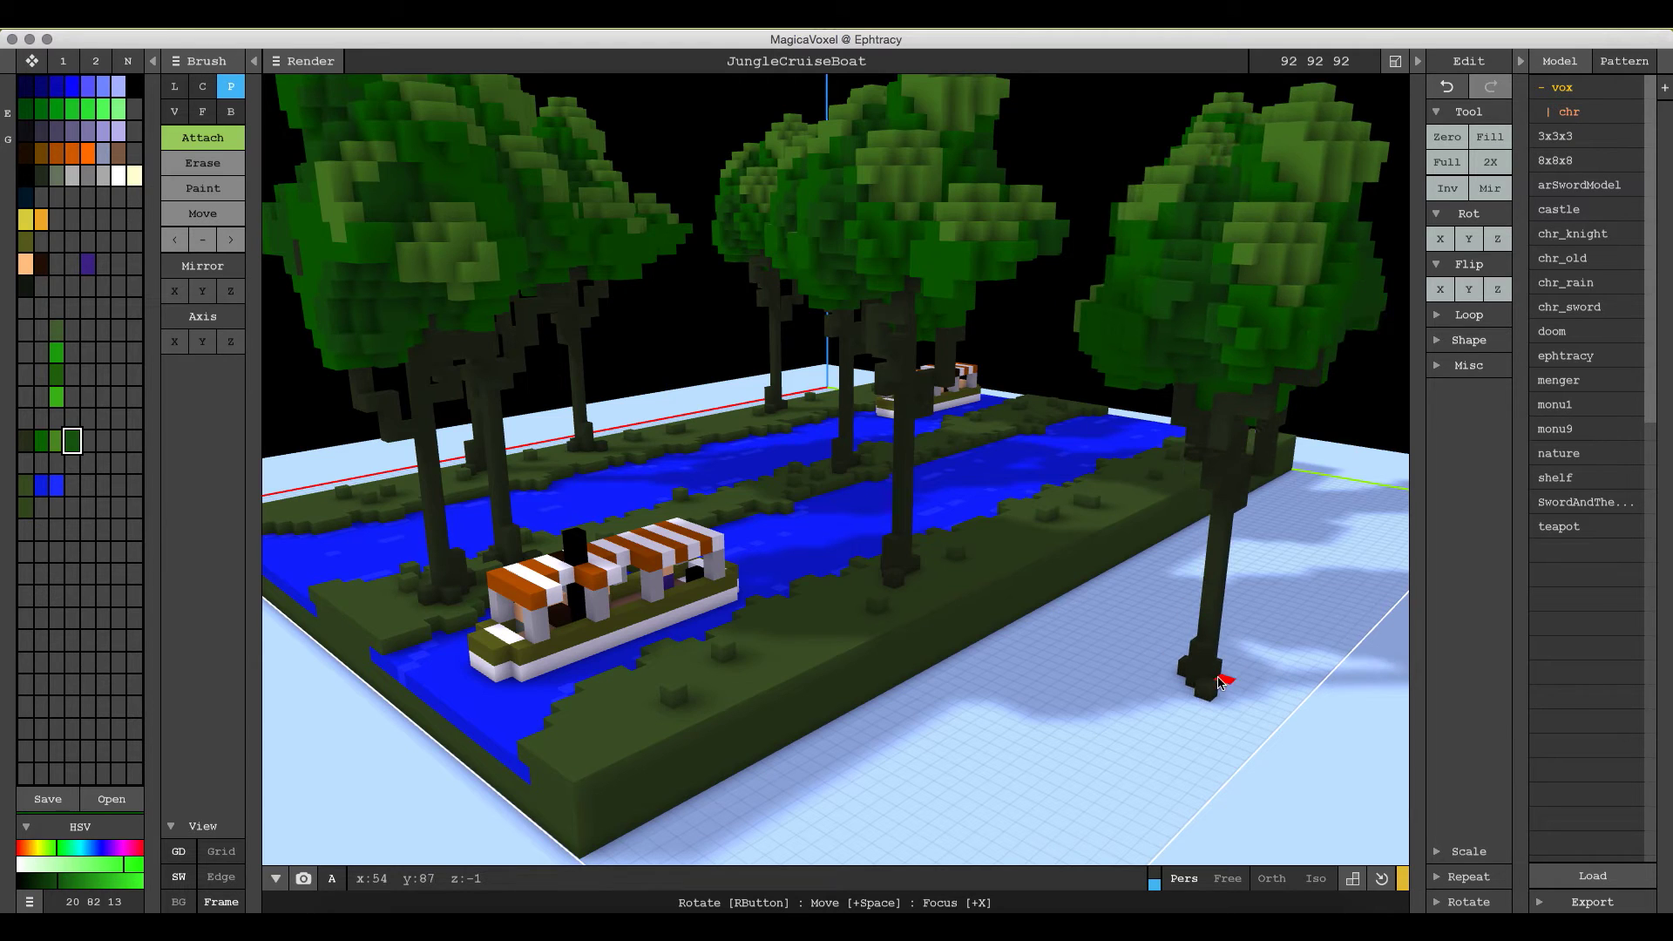
scroll(1220, 683, down, 5)
right_drag(1203, 679, 787, 608)
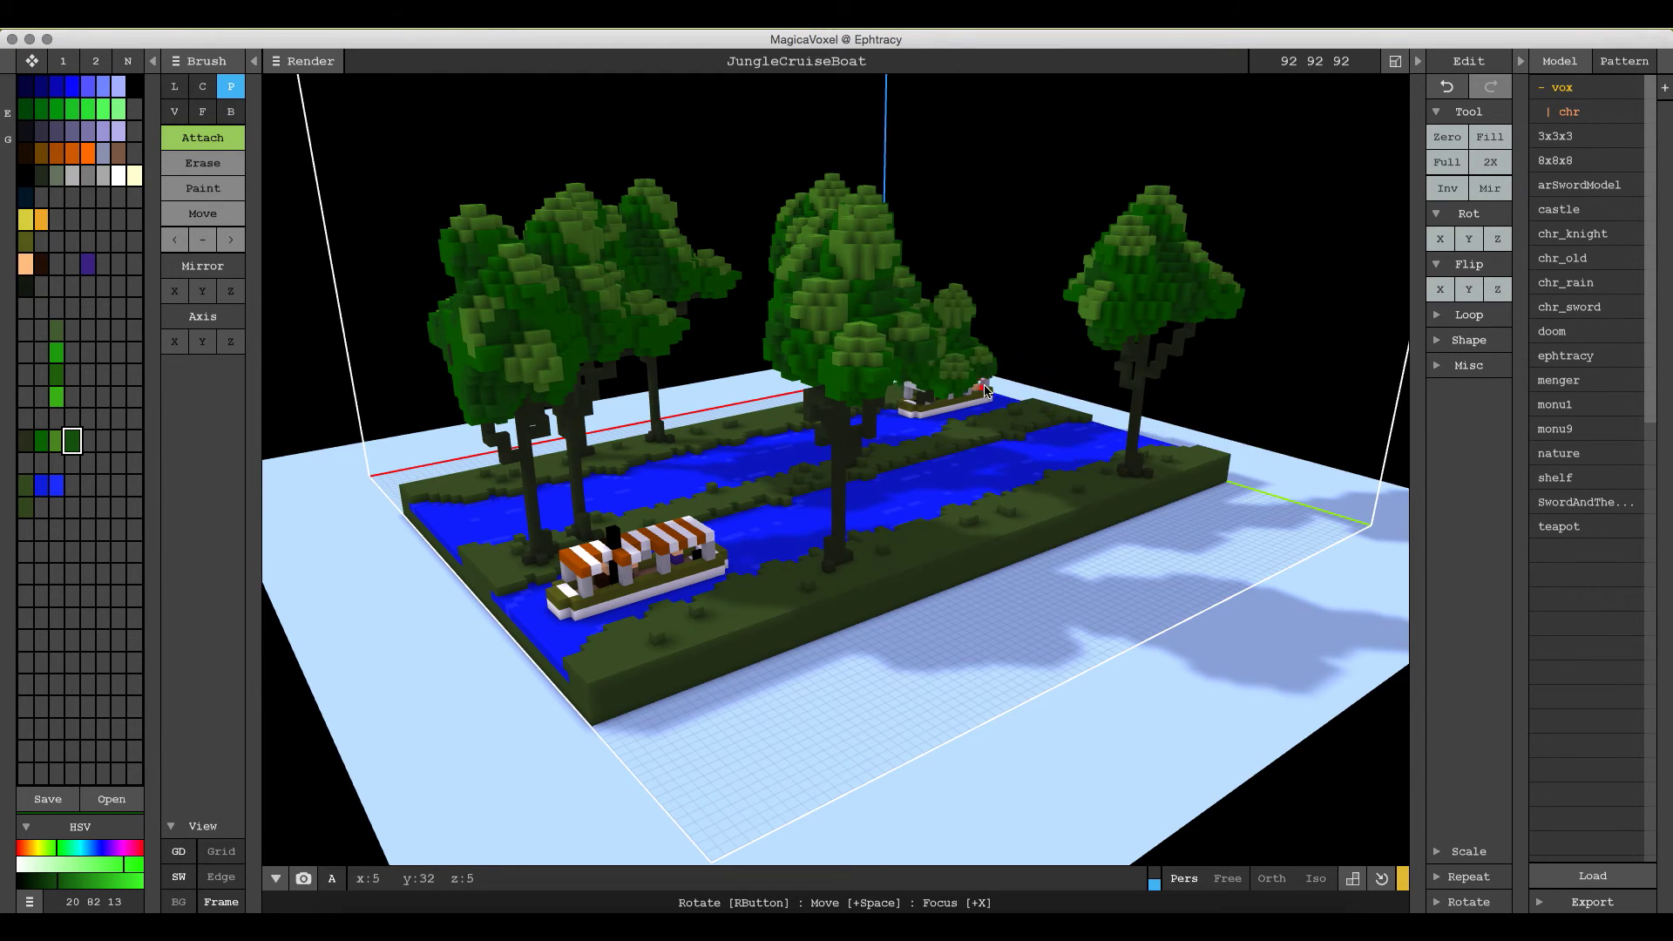
mouse_move(1024, 406)
right_down()
mouse_move(990, 418)
mouse_move(1031, 446)
right_up()
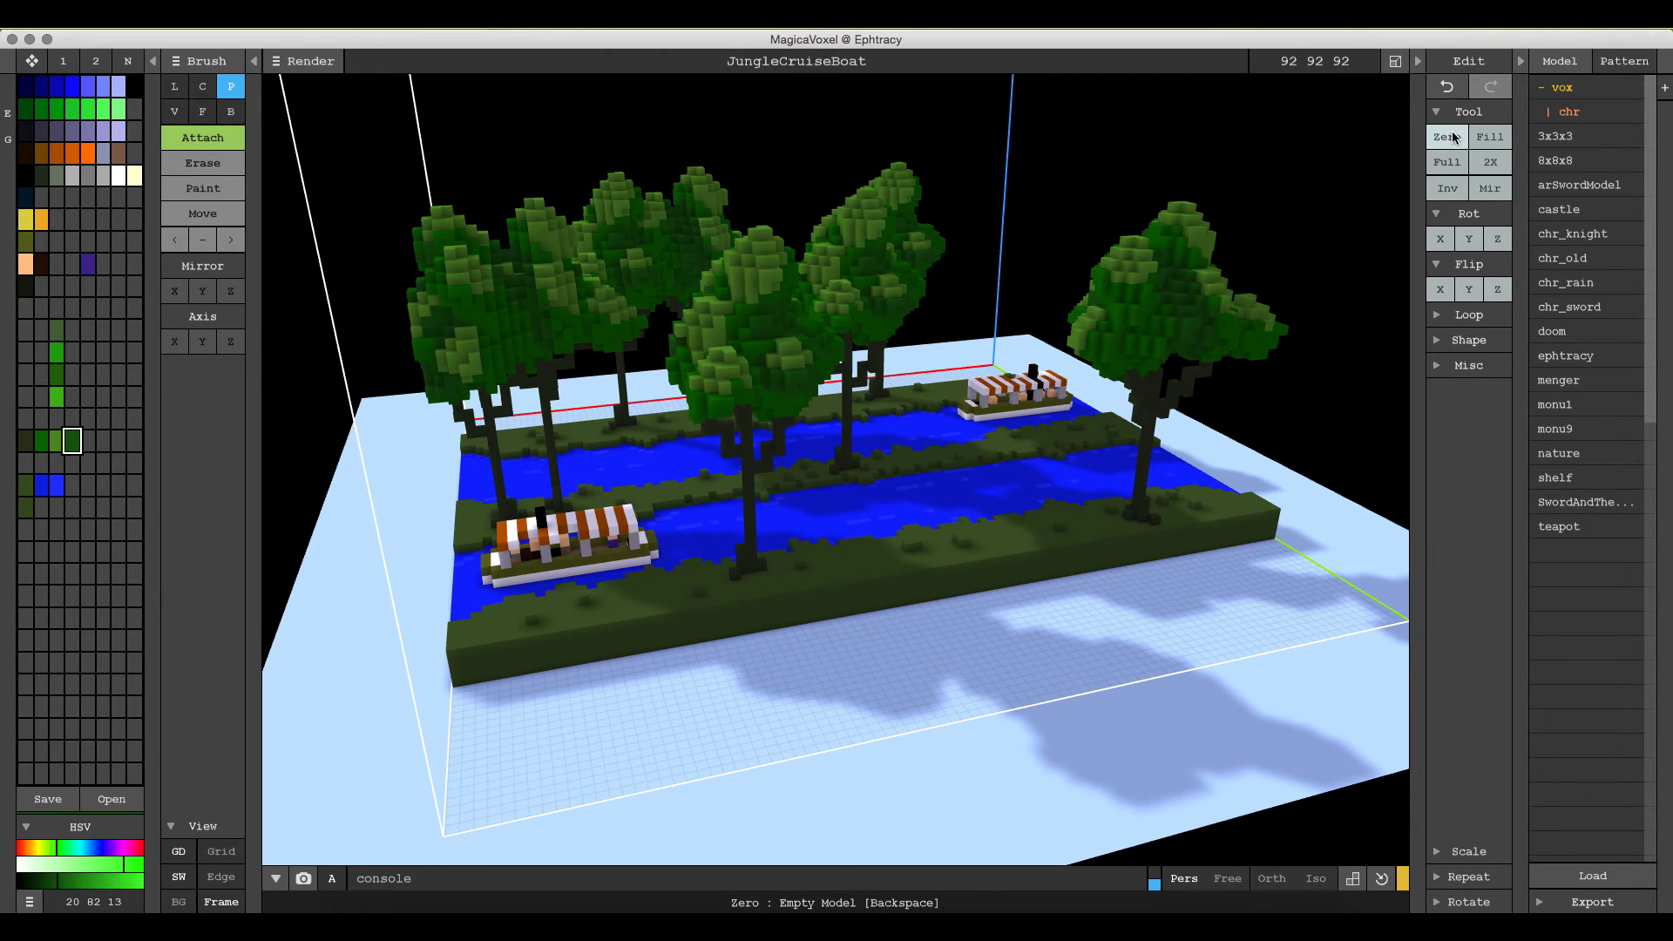
click(158, 27)
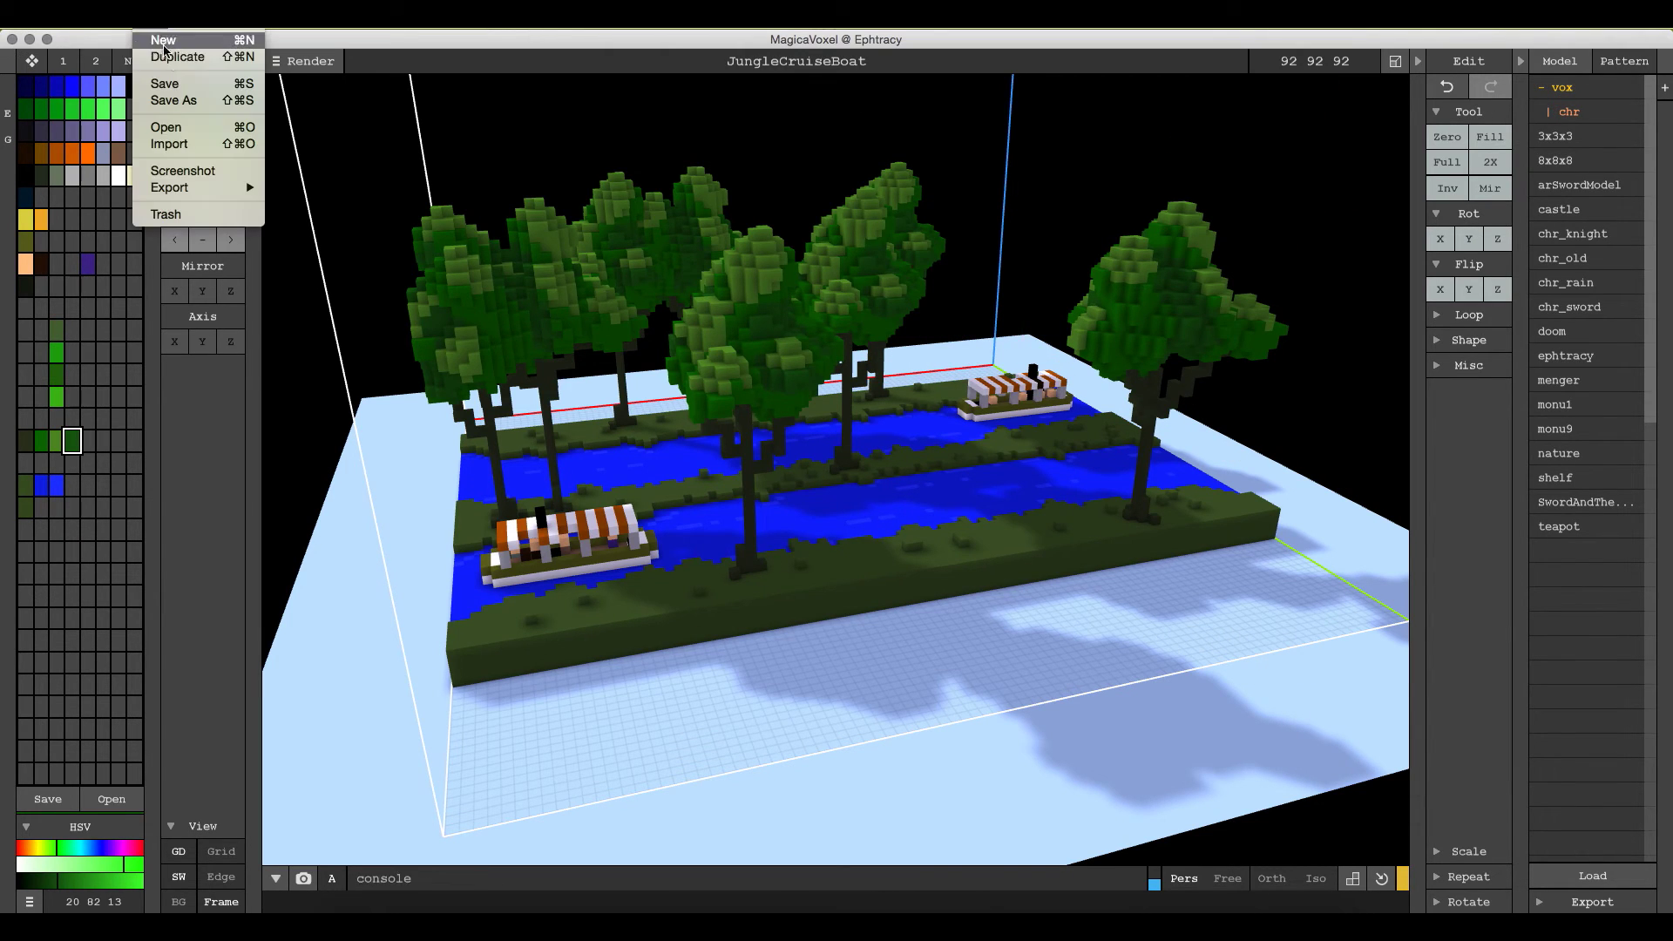
click(174, 130)
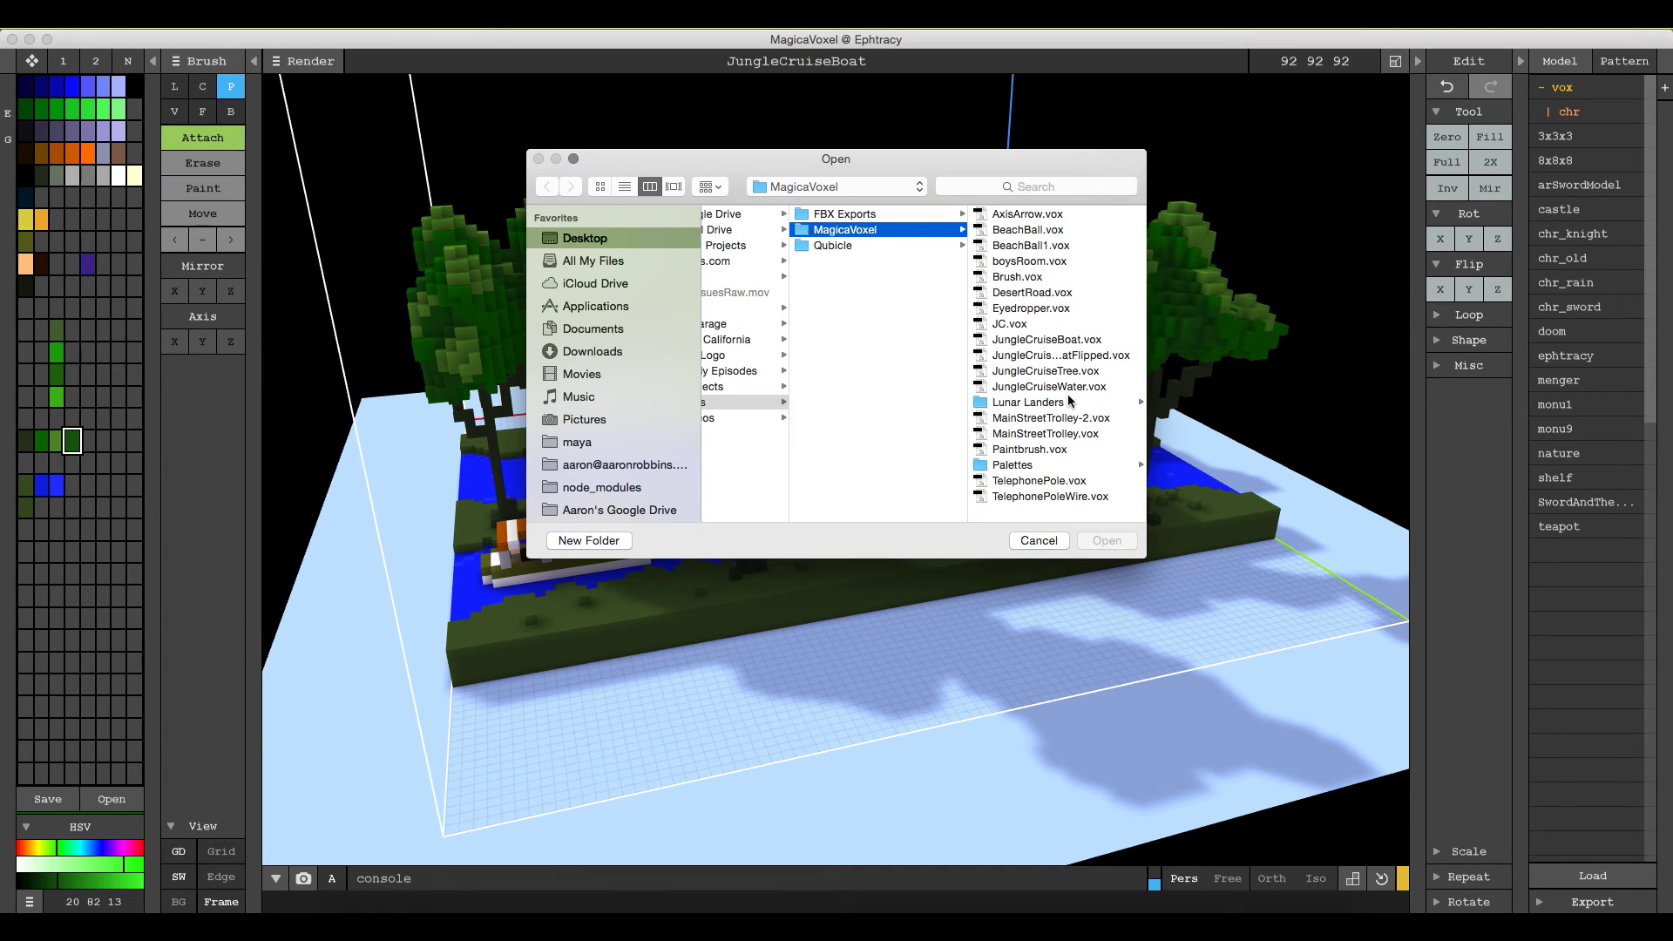
click(1083, 345)
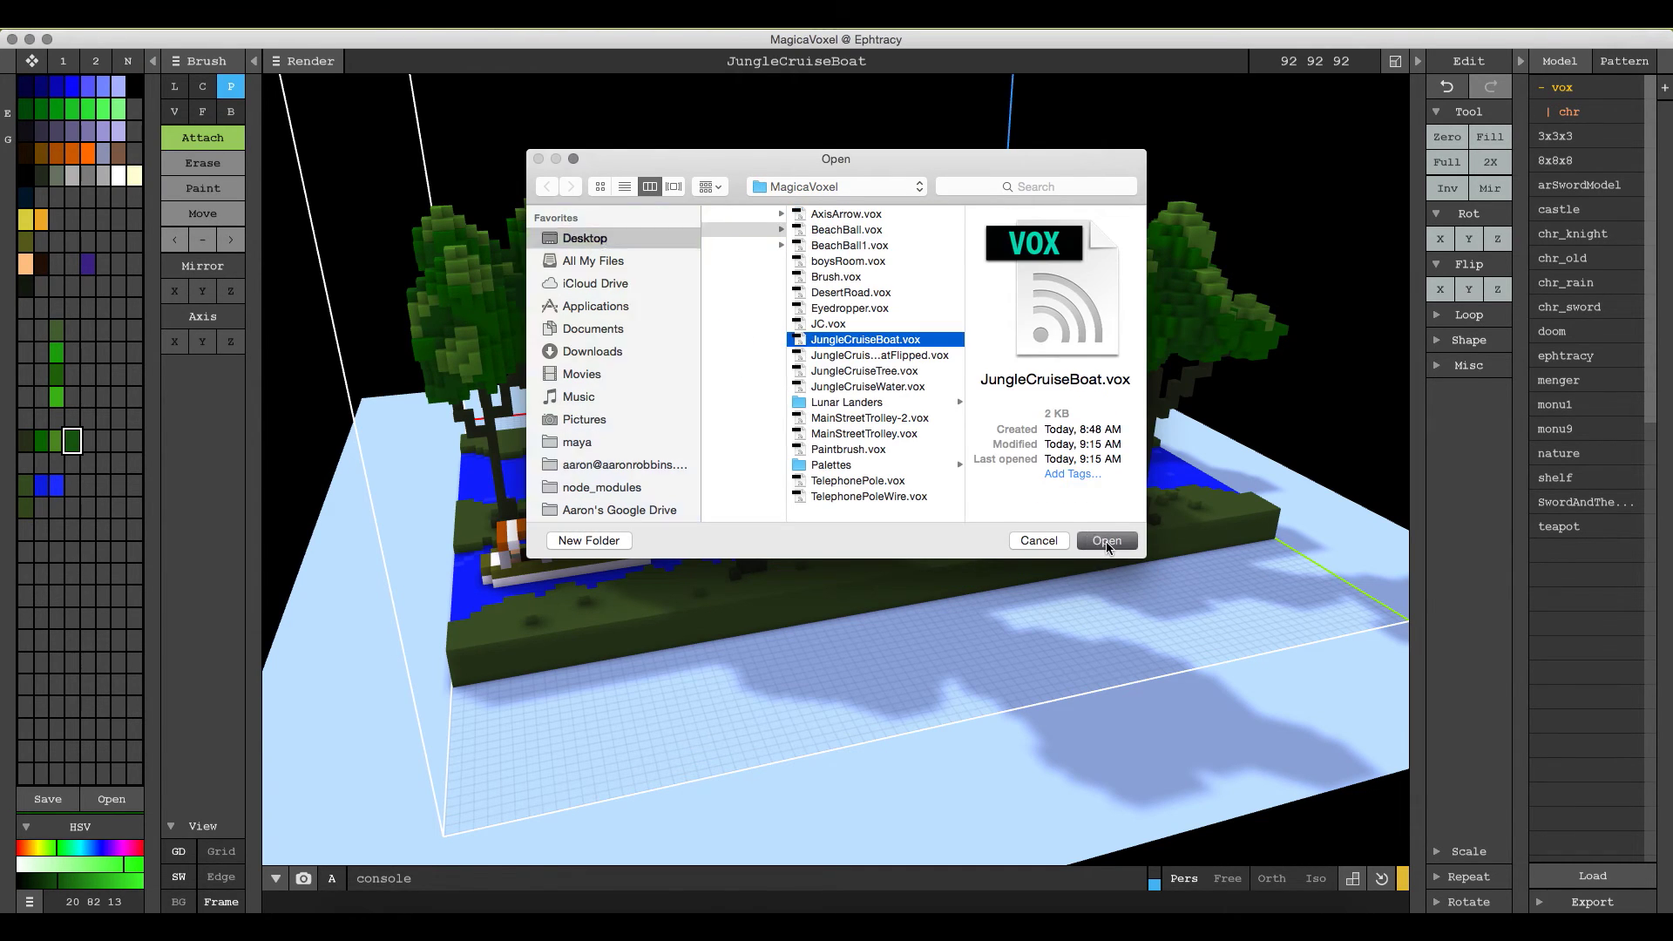
click(1106, 541)
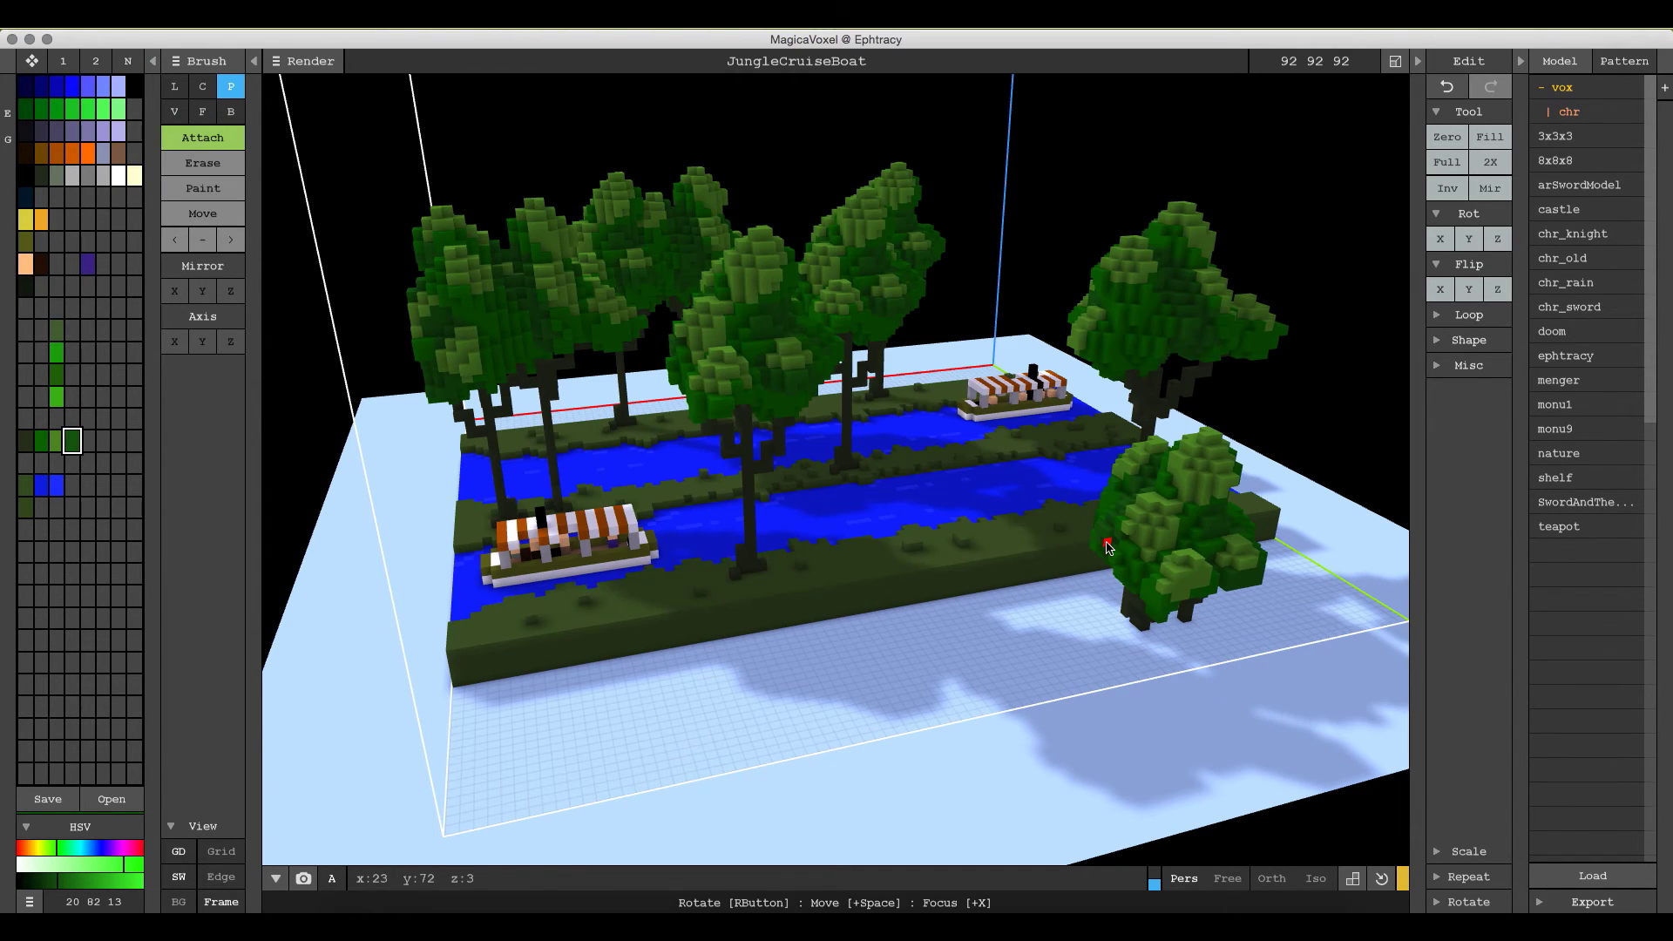
click(1556, 66)
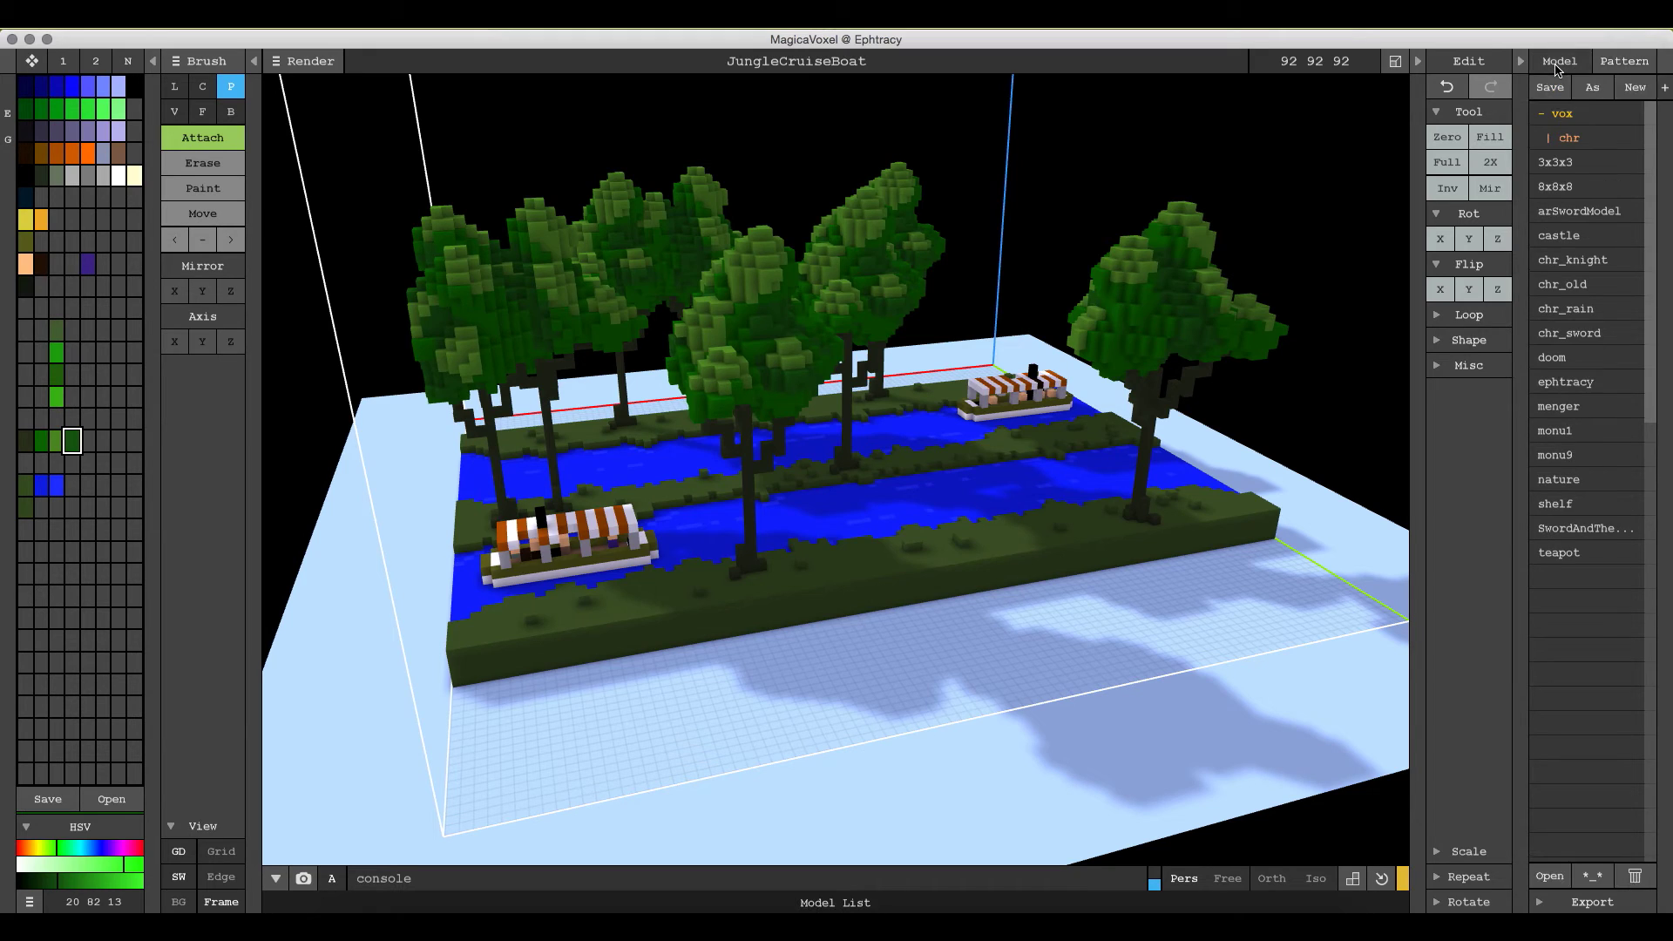
Start a new model and open JungleCruiseBoat.vox, orbiting to face the boat.
click(1637, 88)
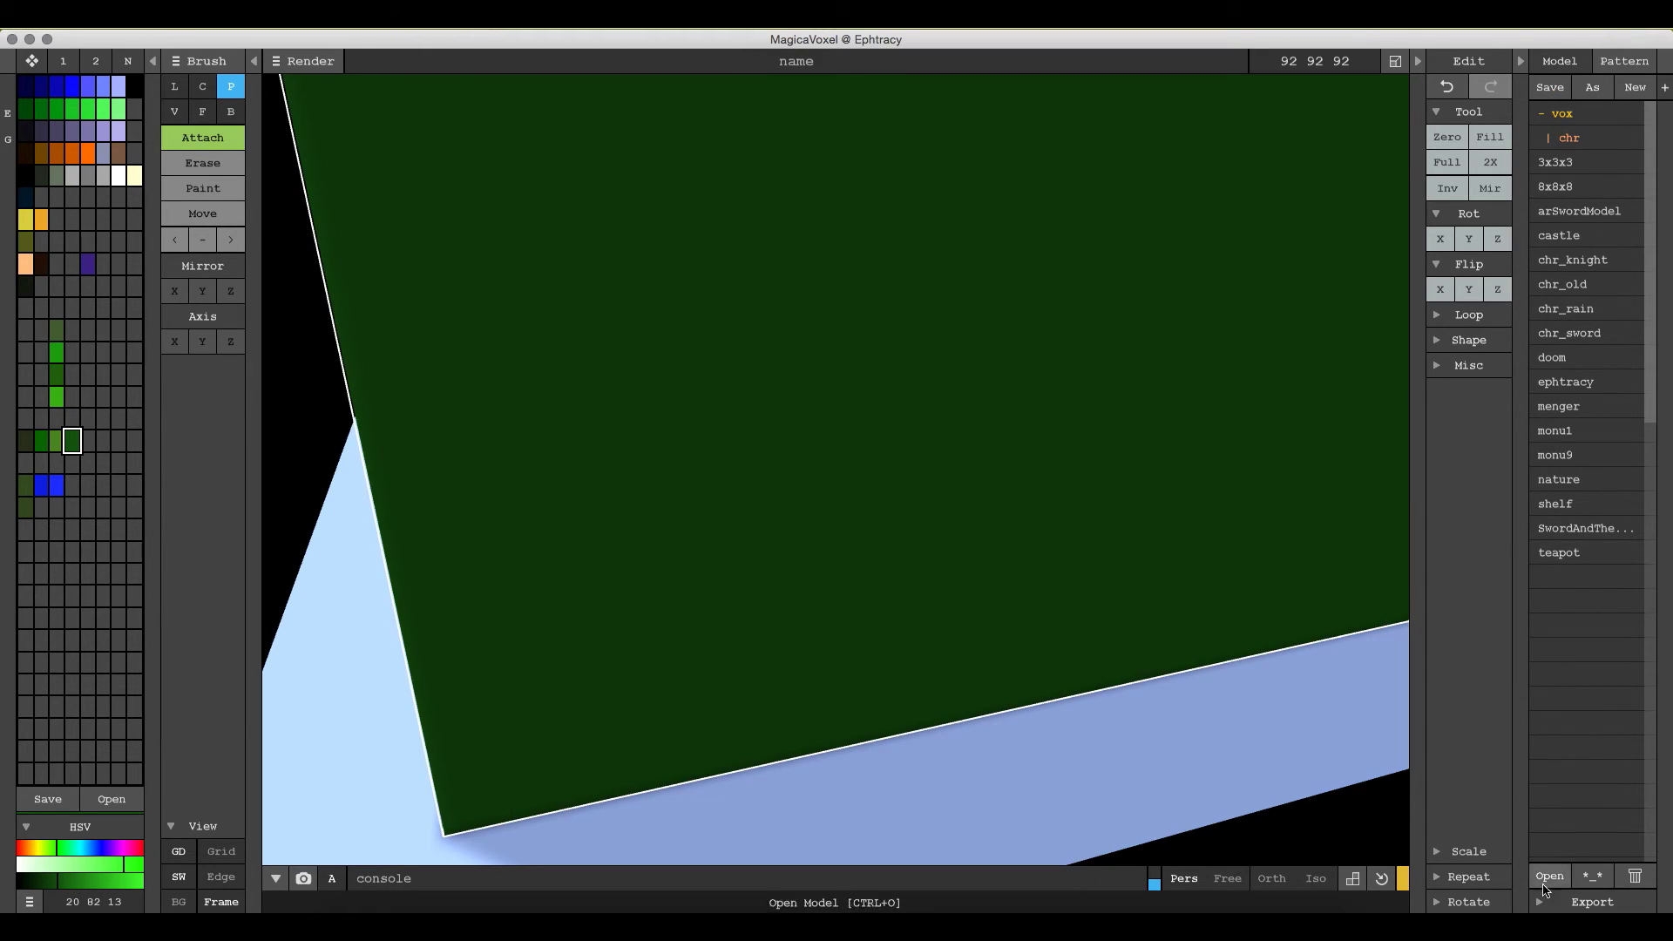
click(1551, 876)
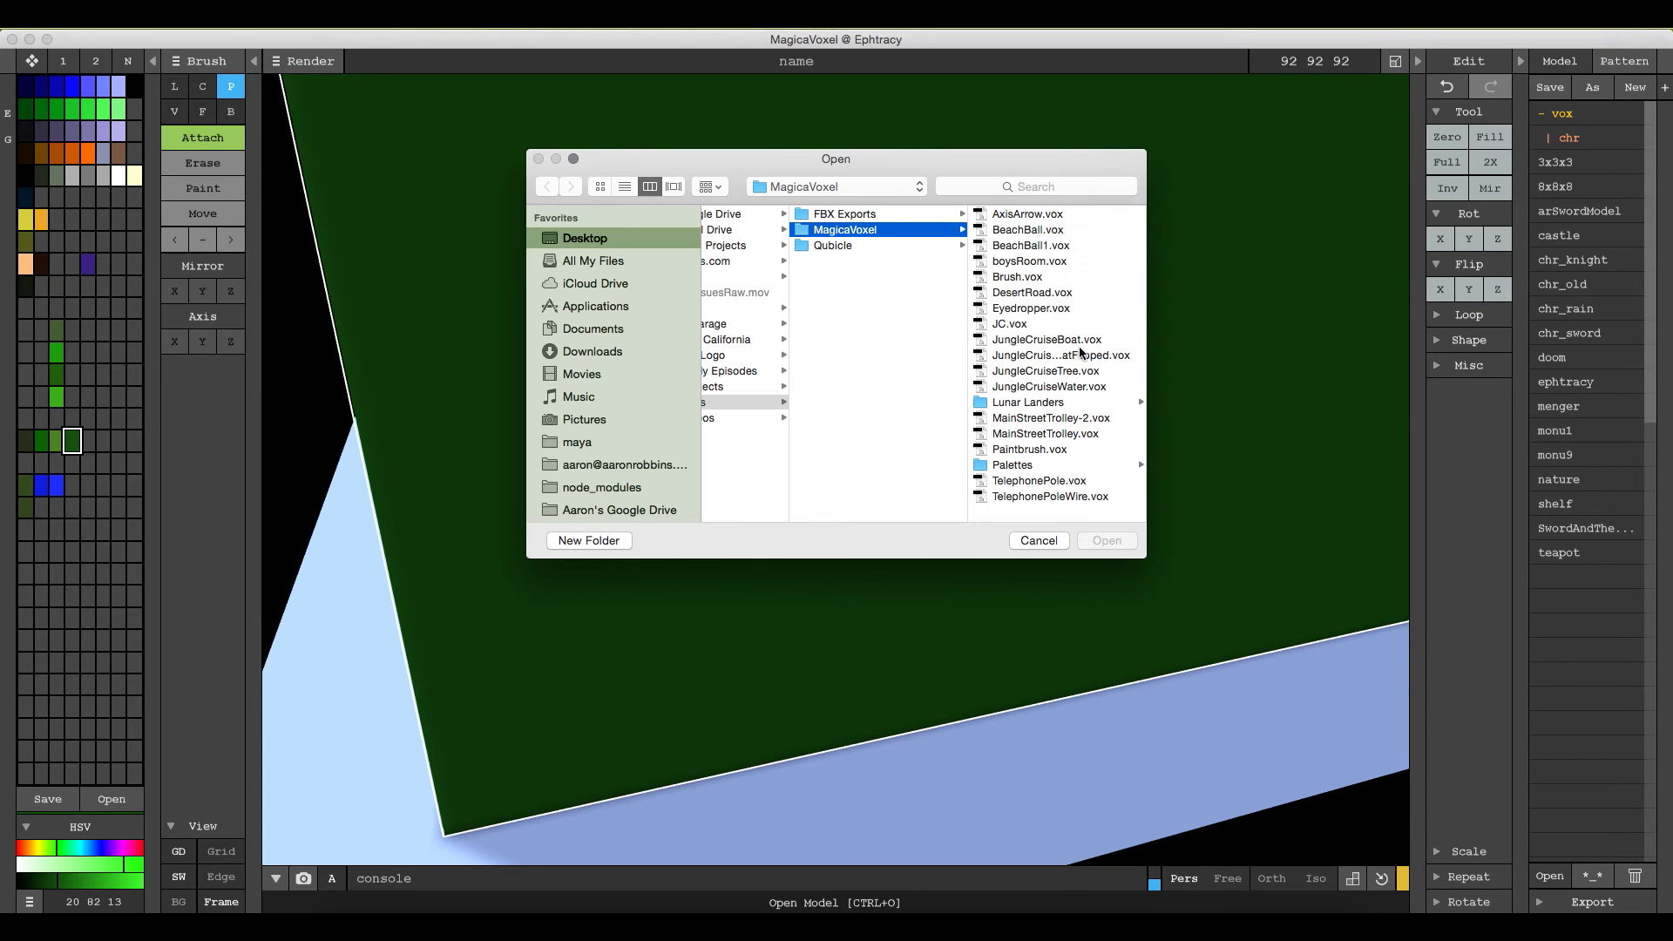
click(1067, 339)
click(1106, 540)
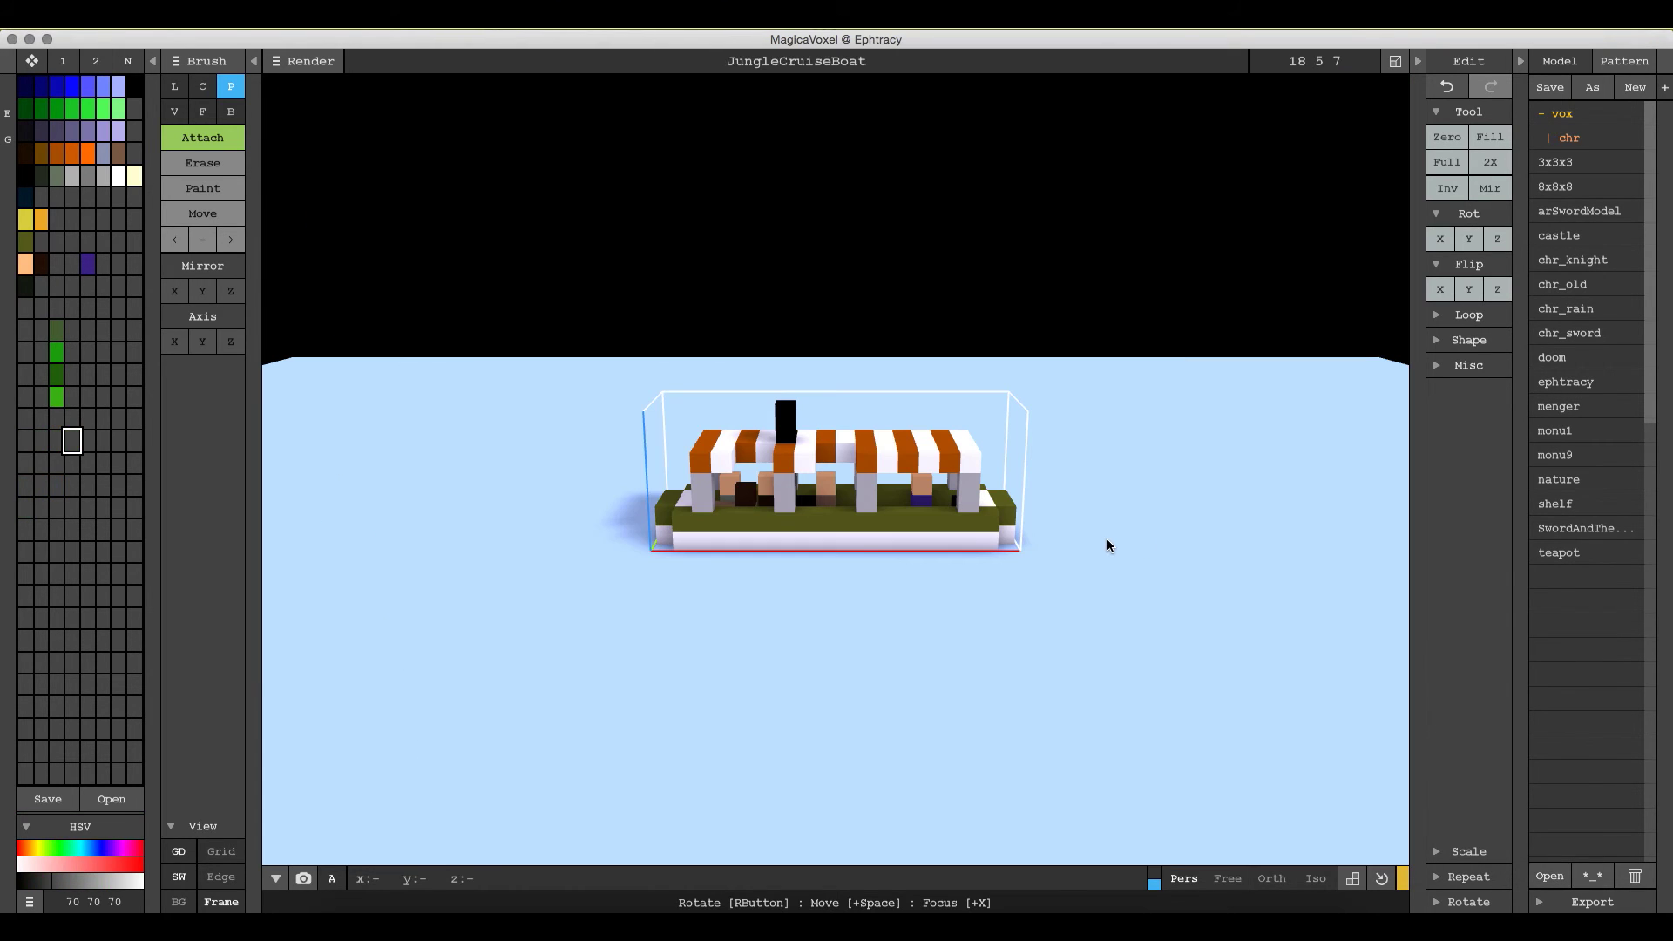
right_drag(1106, 479, 967, 474)
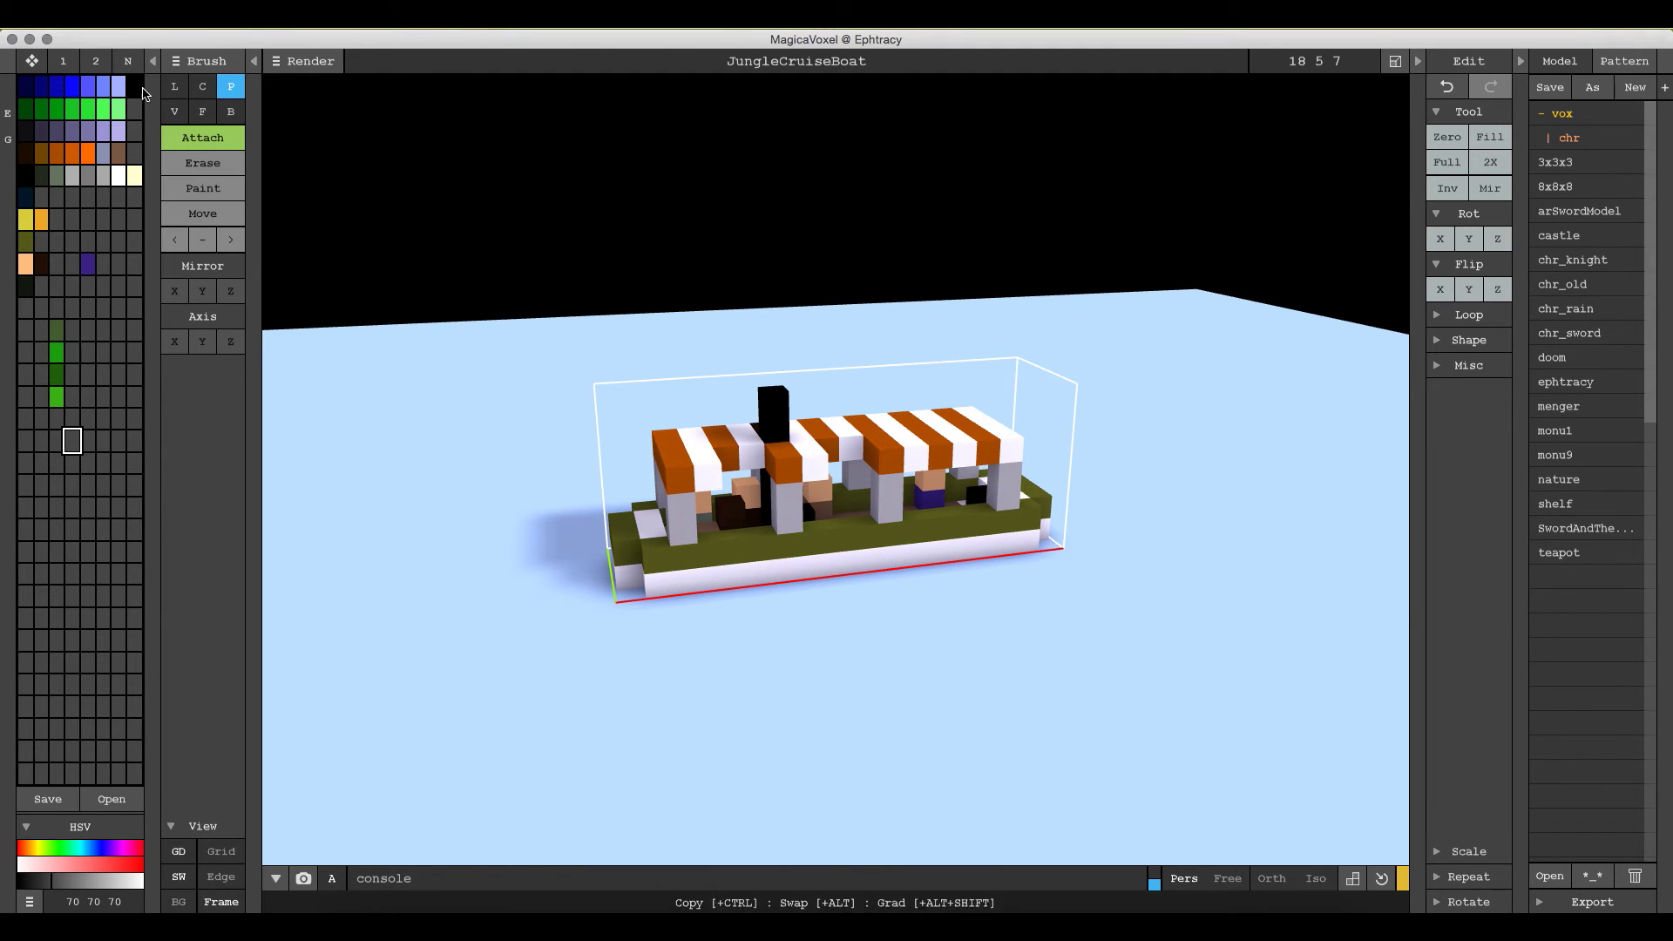
click(175, 112)
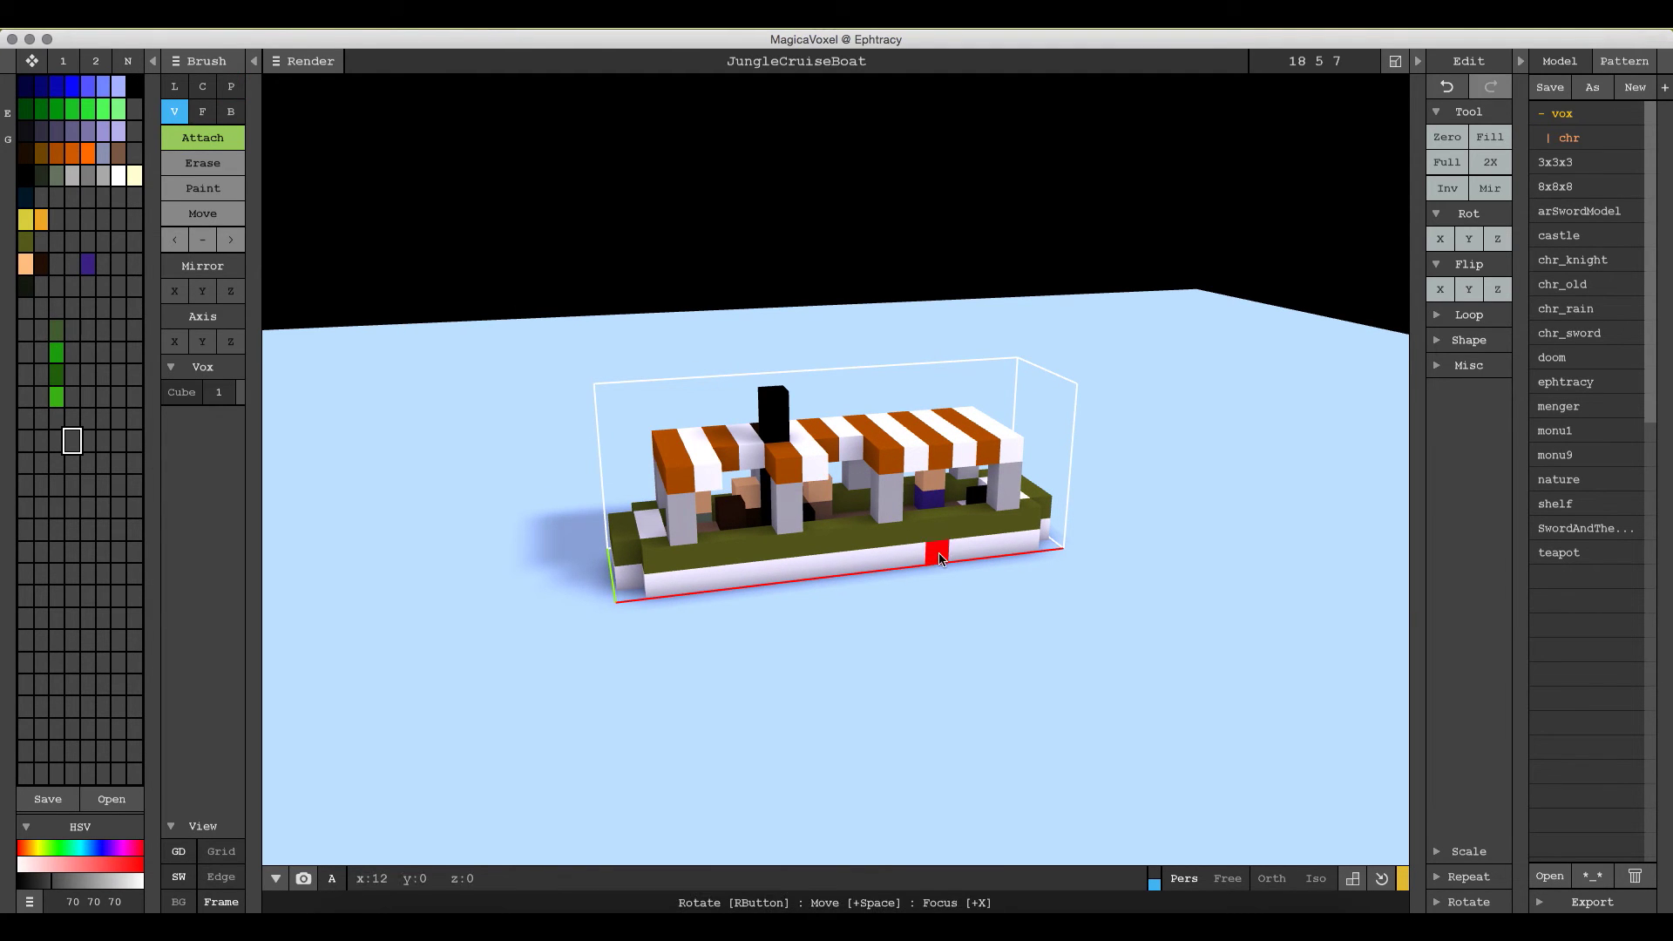
Reverse the boat end-for-end with two Rot Z quarter turns.
mouse_move(938, 557)
right_down()
mouse_move(926, 541)
mouse_move(881, 546)
mouse_move(889, 470)
mouse_move(826, 480)
right_up()
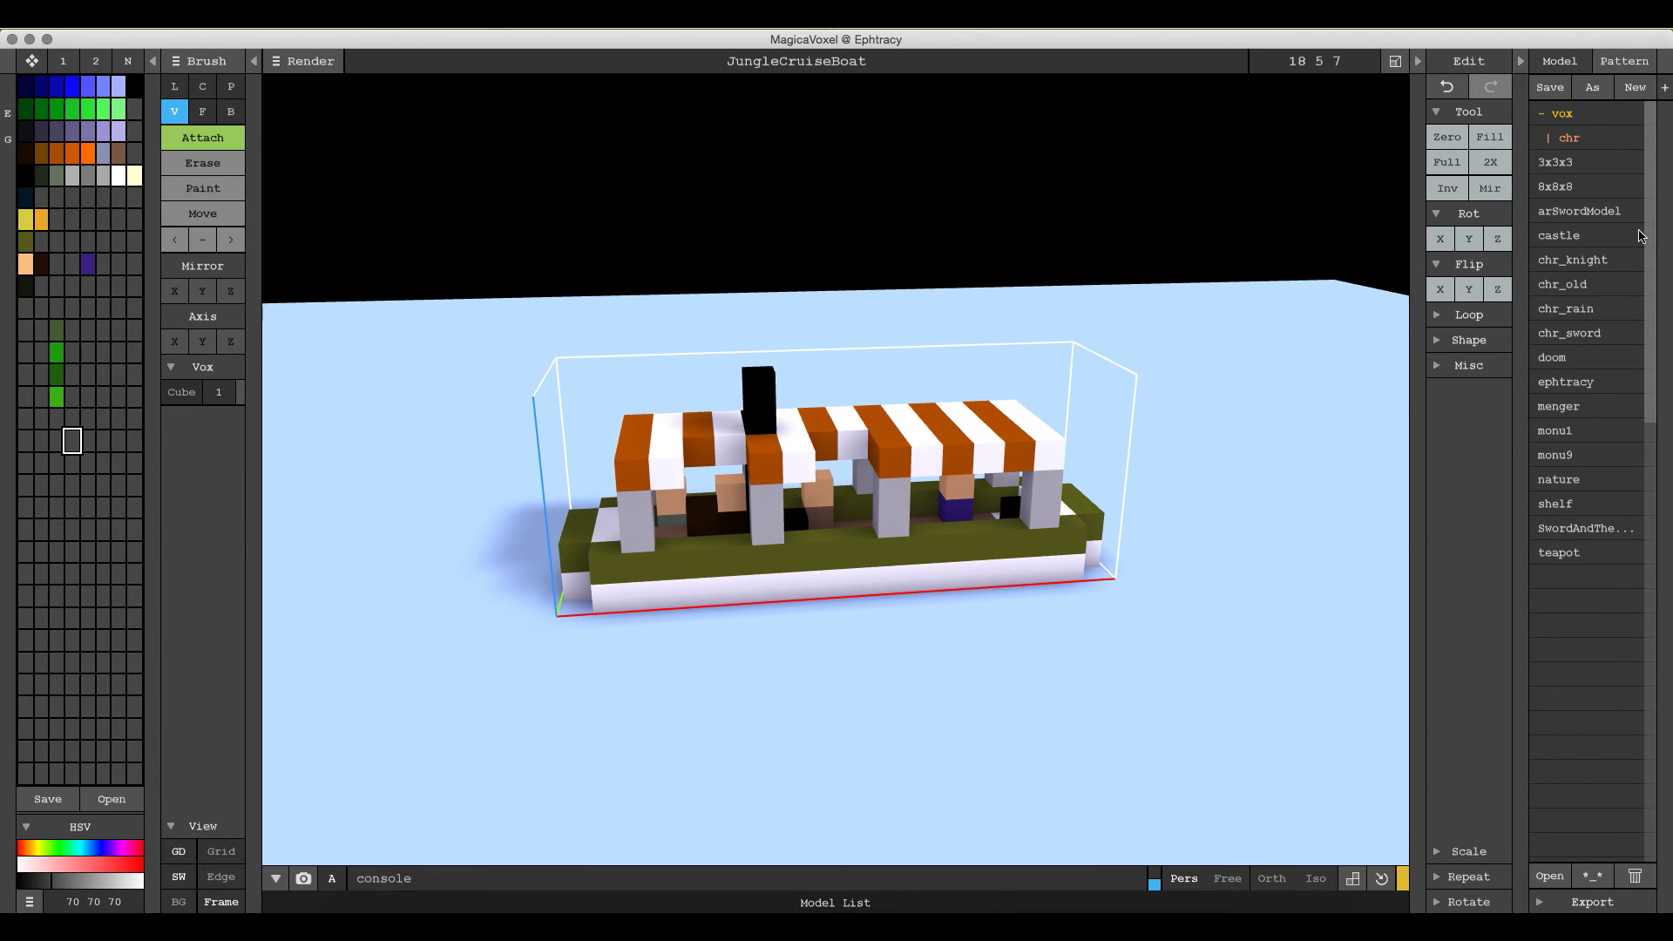
click(1504, 242)
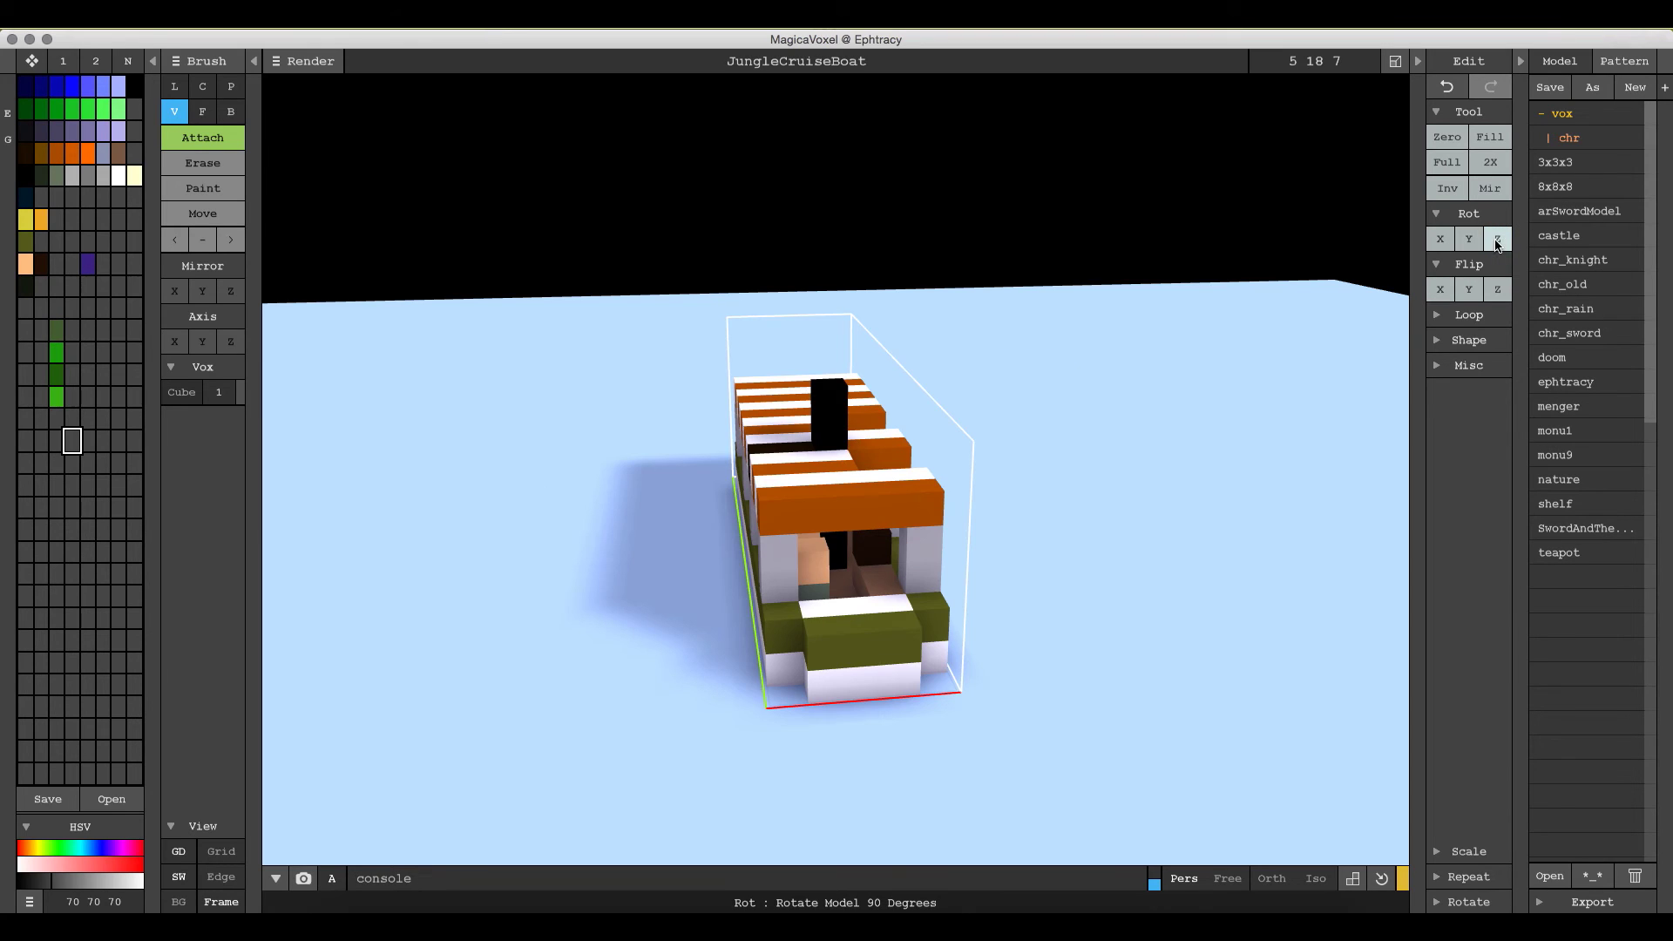
click(1497, 242)
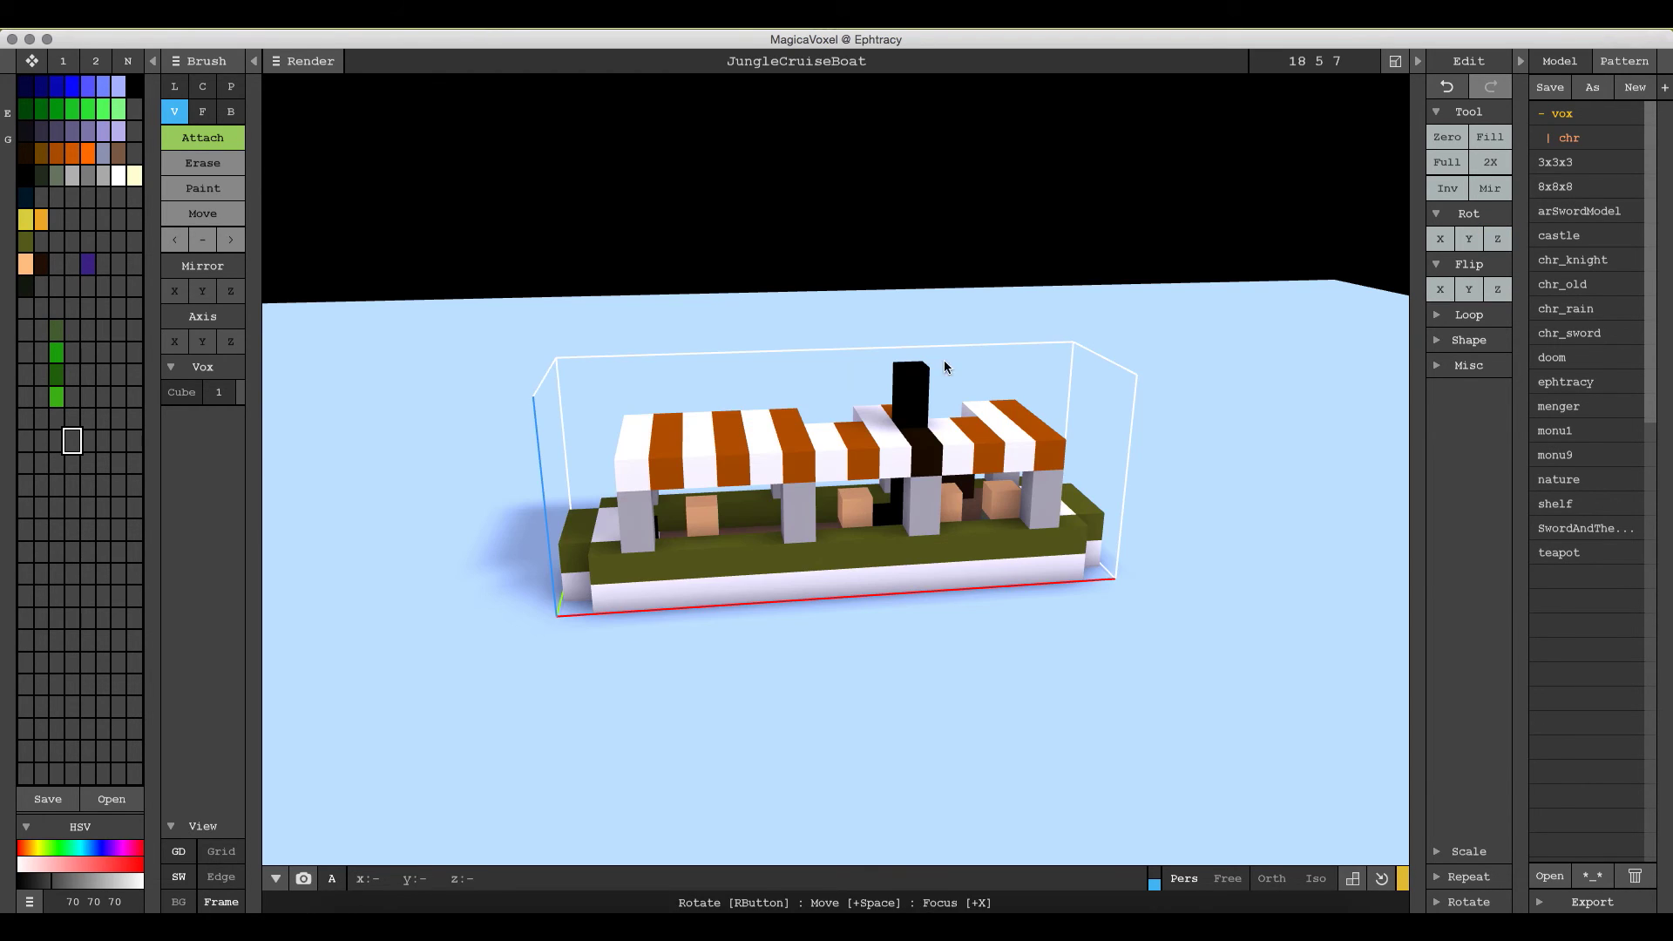
Save it as JungleCruiseBoatFlipped.vox, replacing the existing file.
click(161, 29)
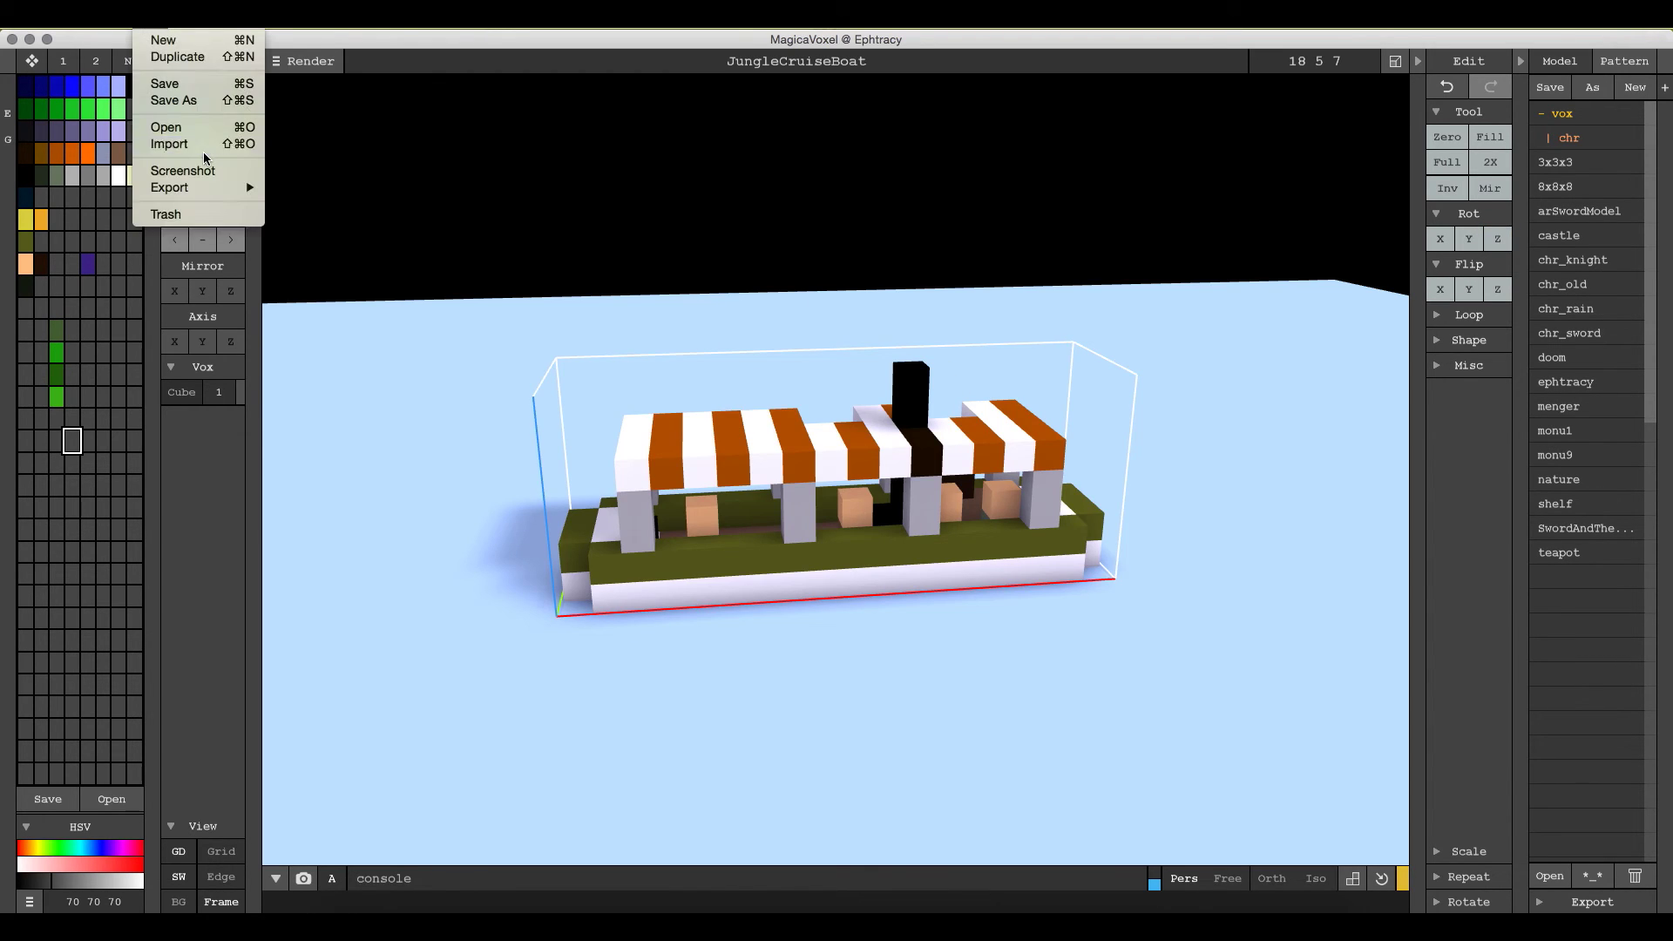
click(192, 102)
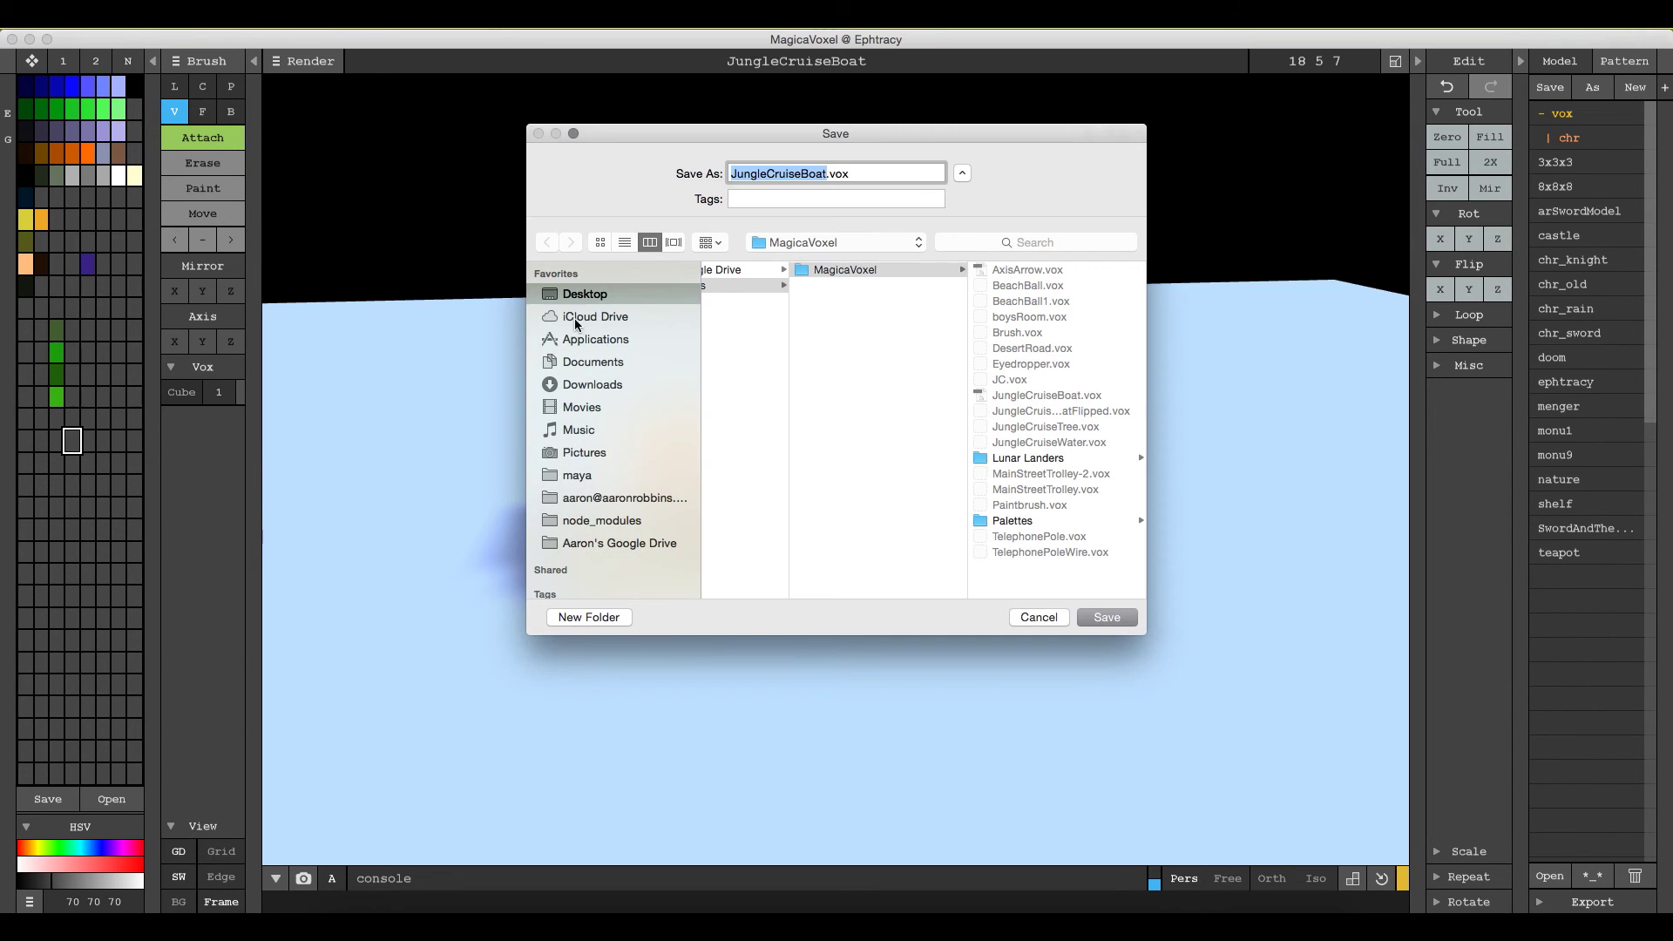
click(1096, 412)
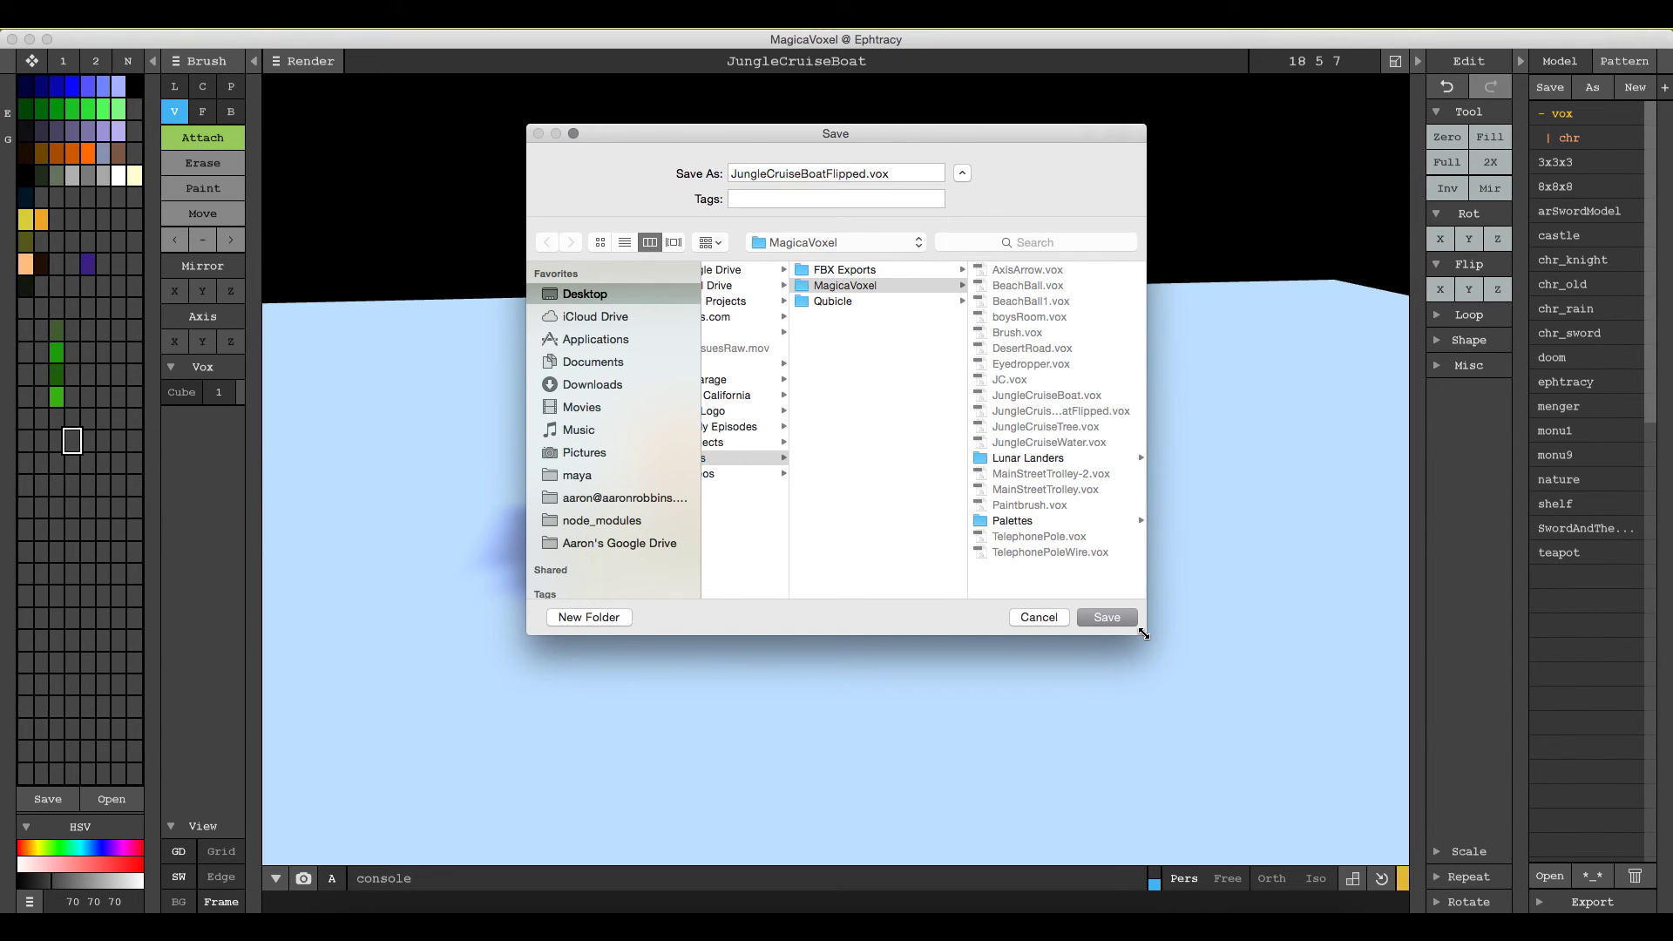
click(1124, 618)
click(979, 249)
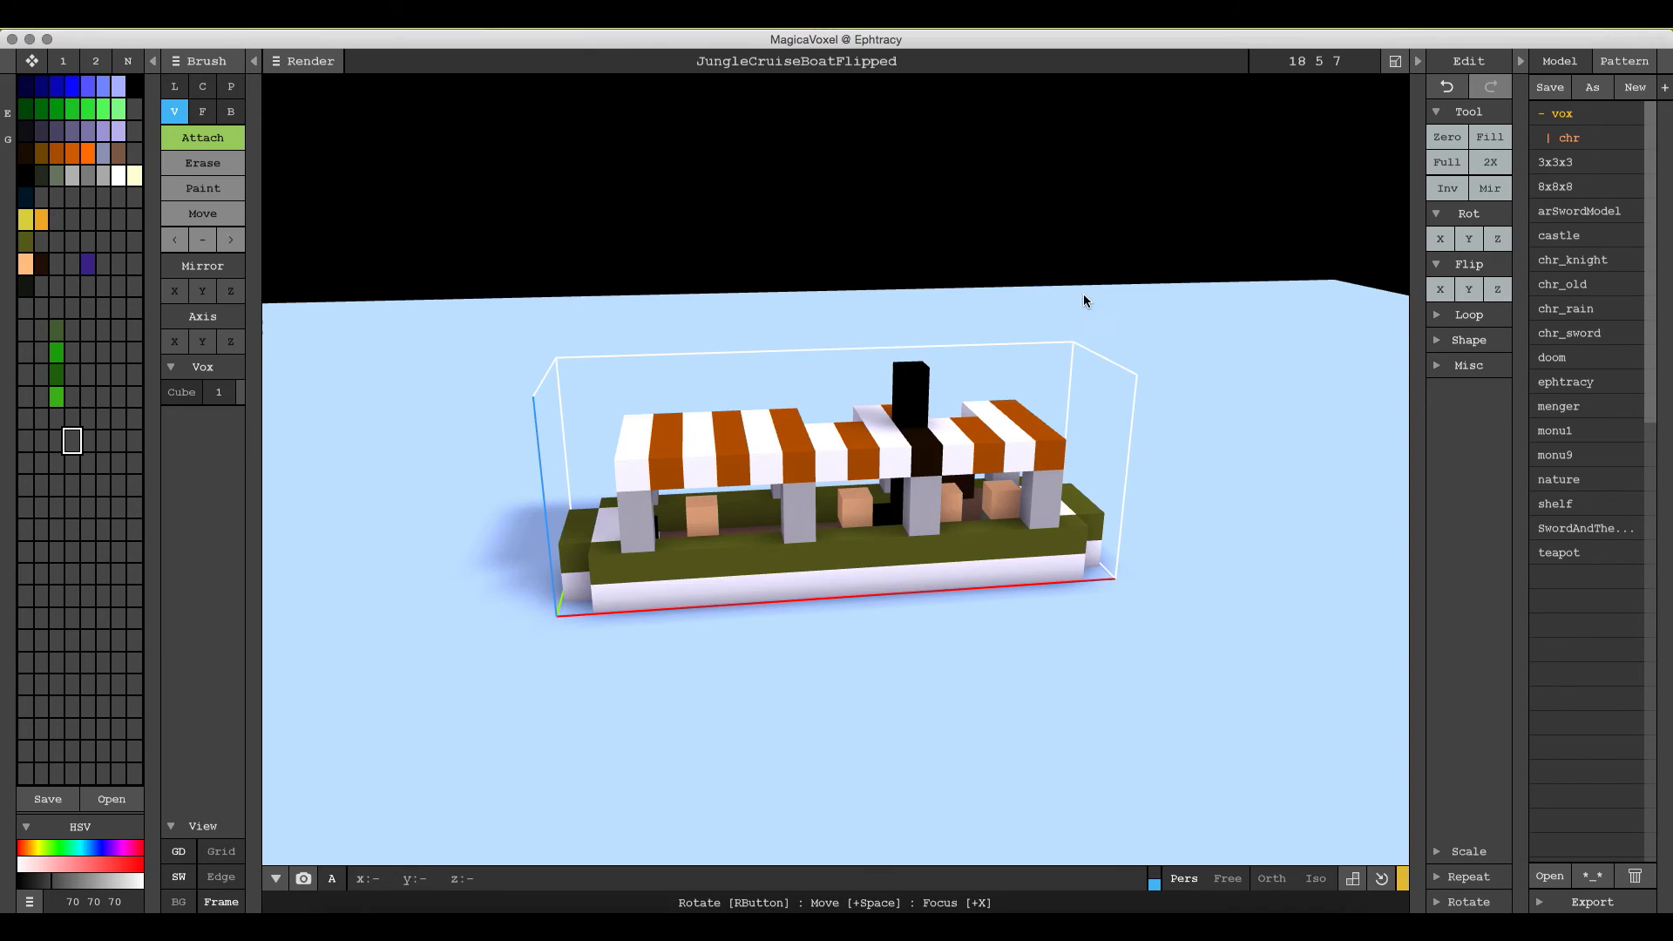
Rotate the boat two more quarter turns after saving.
click(1509, 238)
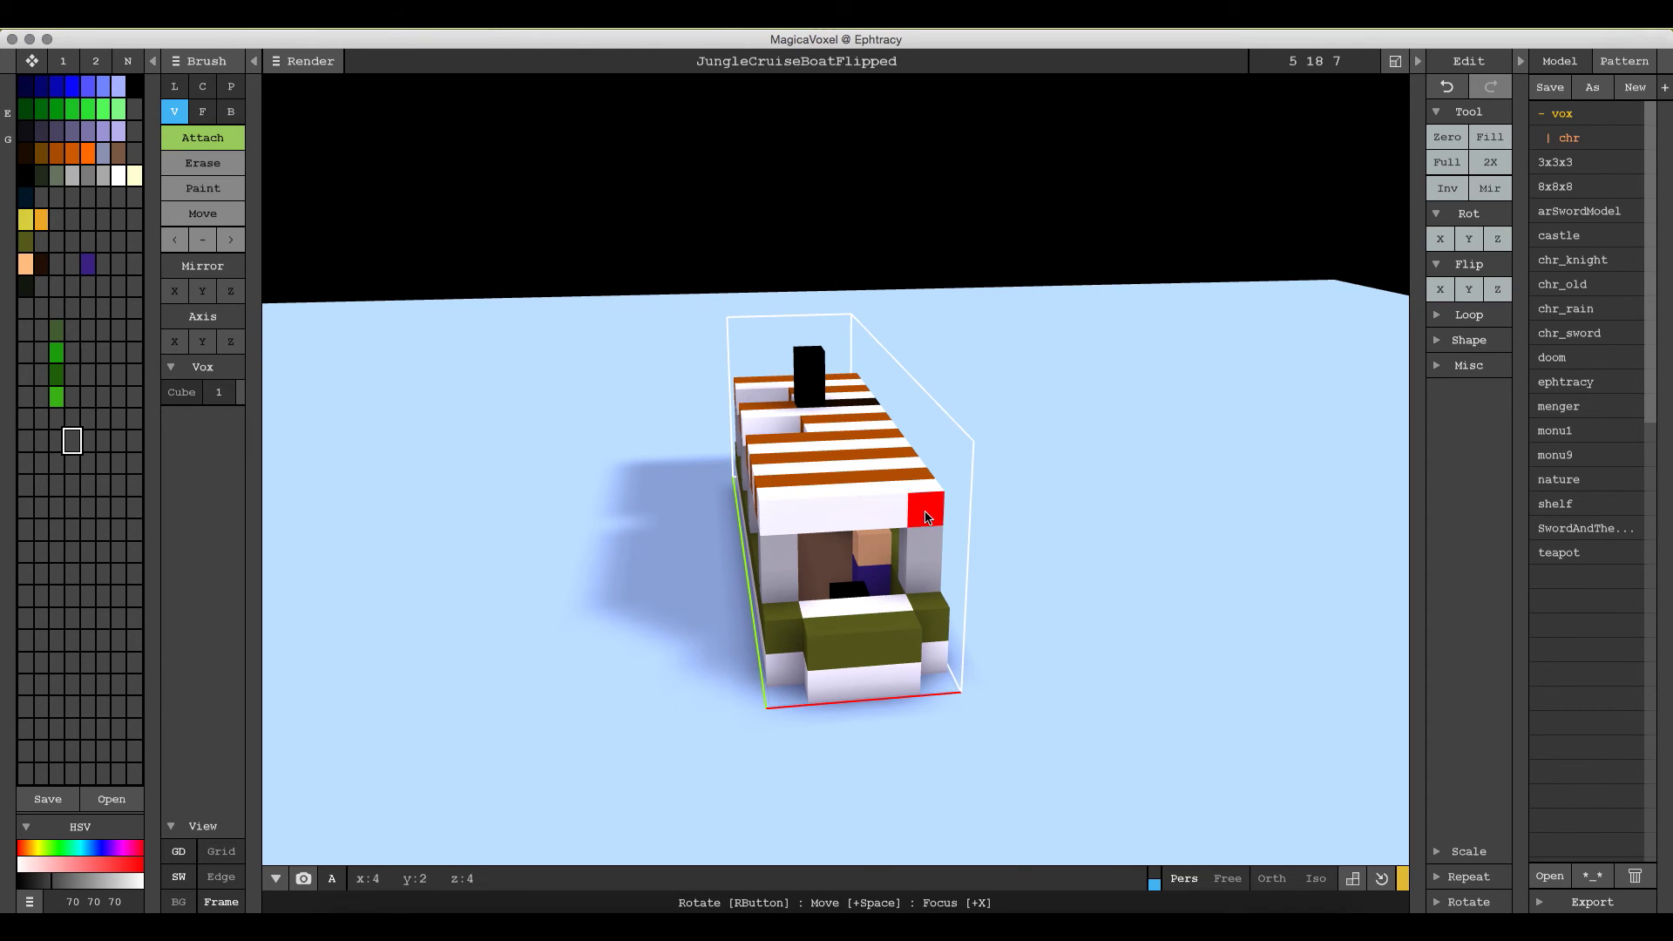
scroll(832, 662, down, 5)
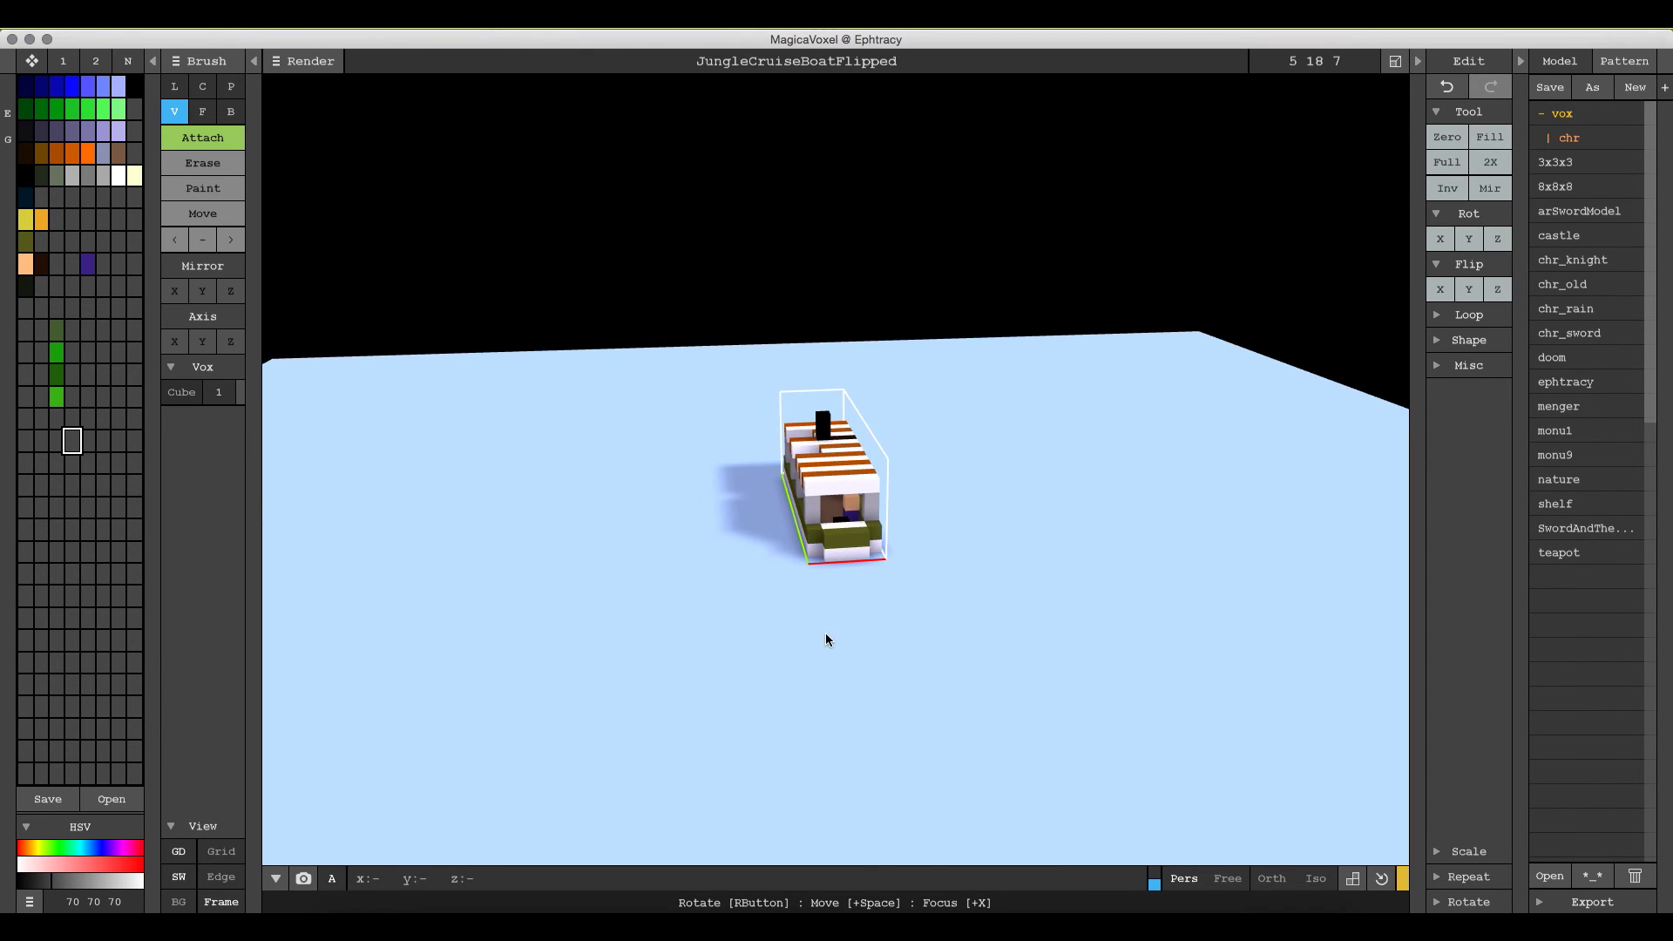
scroll(829, 645, up, 2)
scroll(836, 615, up, 2)
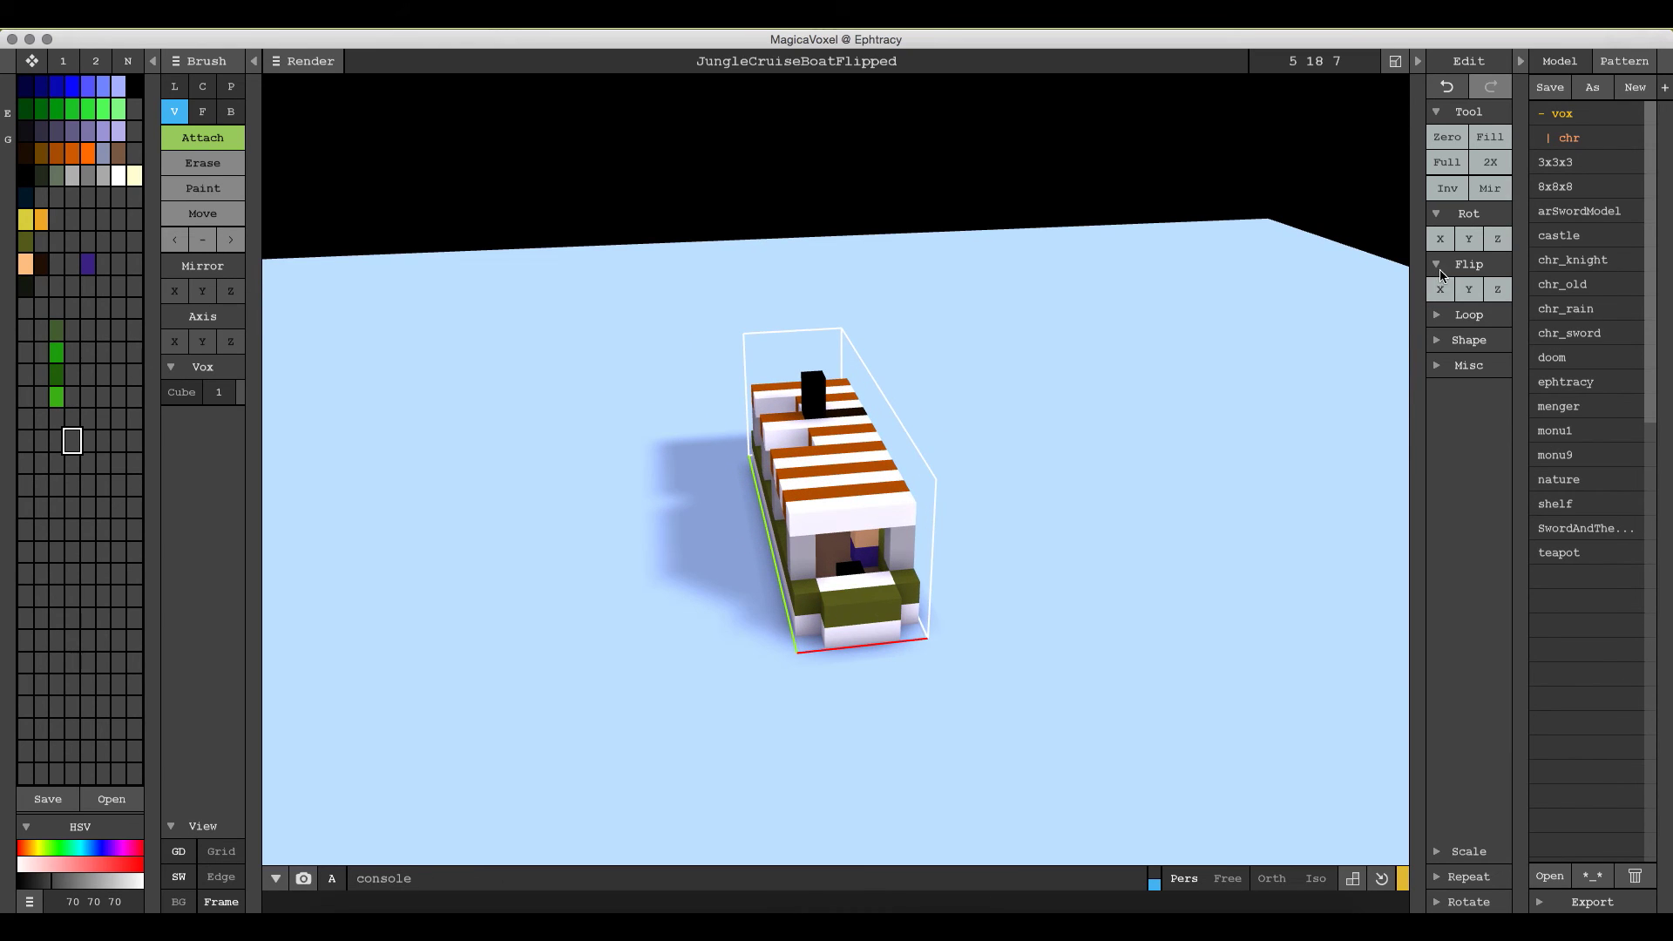
click(1508, 240)
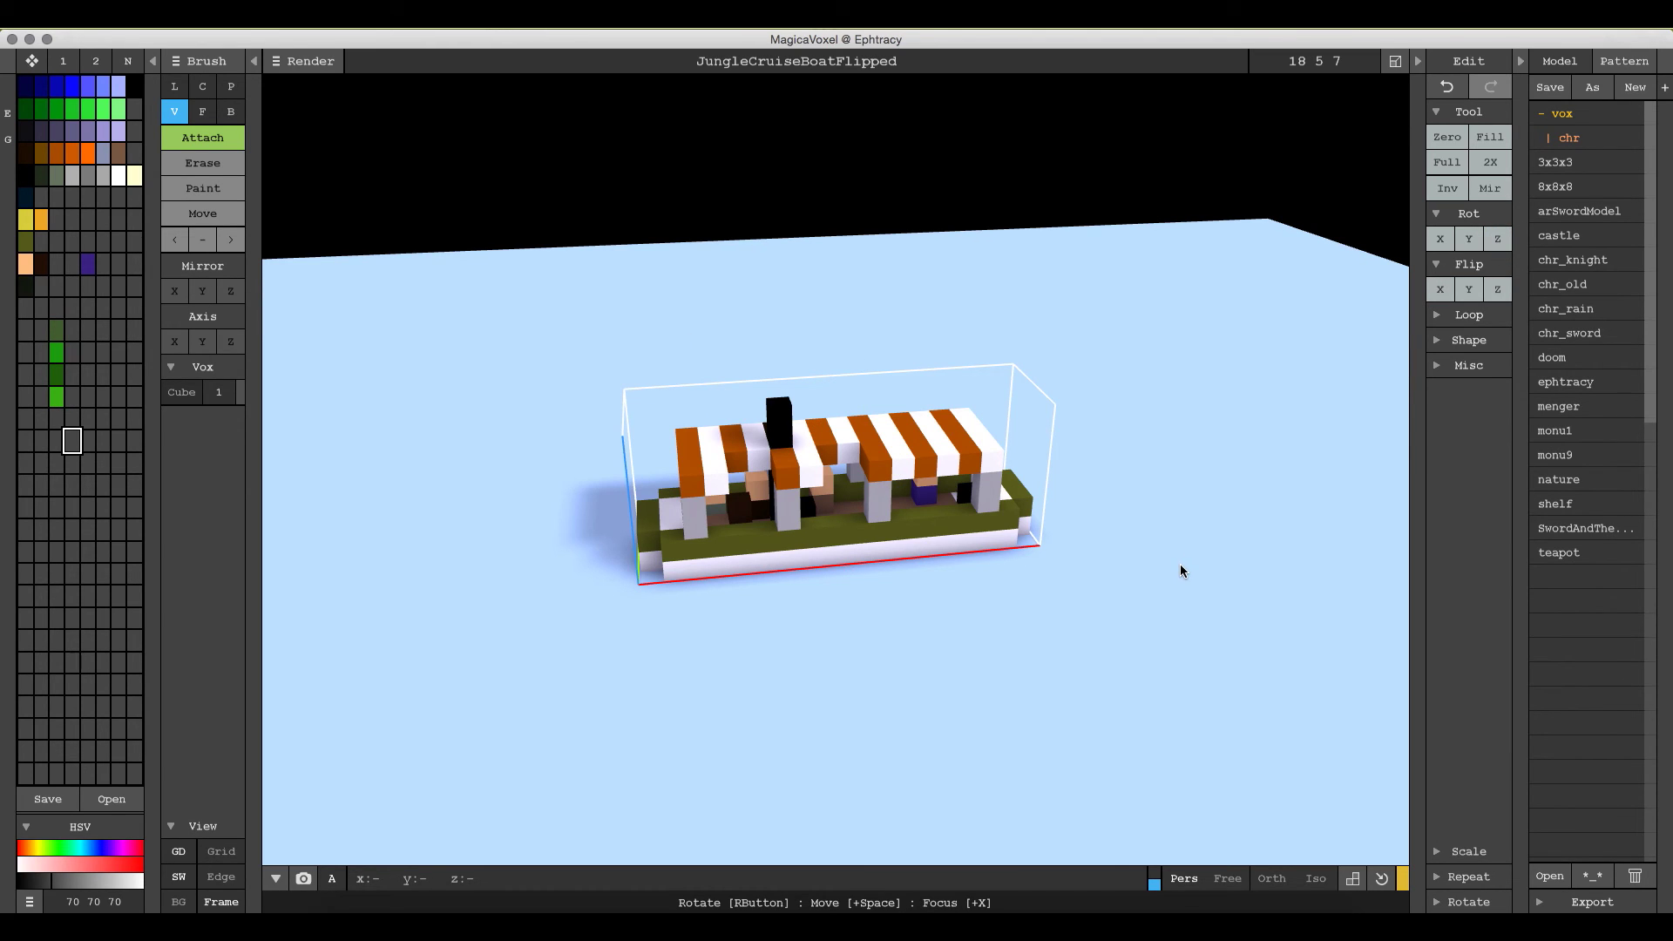
Load JungleCruiseBoatFlipped.vox as the stamping pattern.
click(1631, 63)
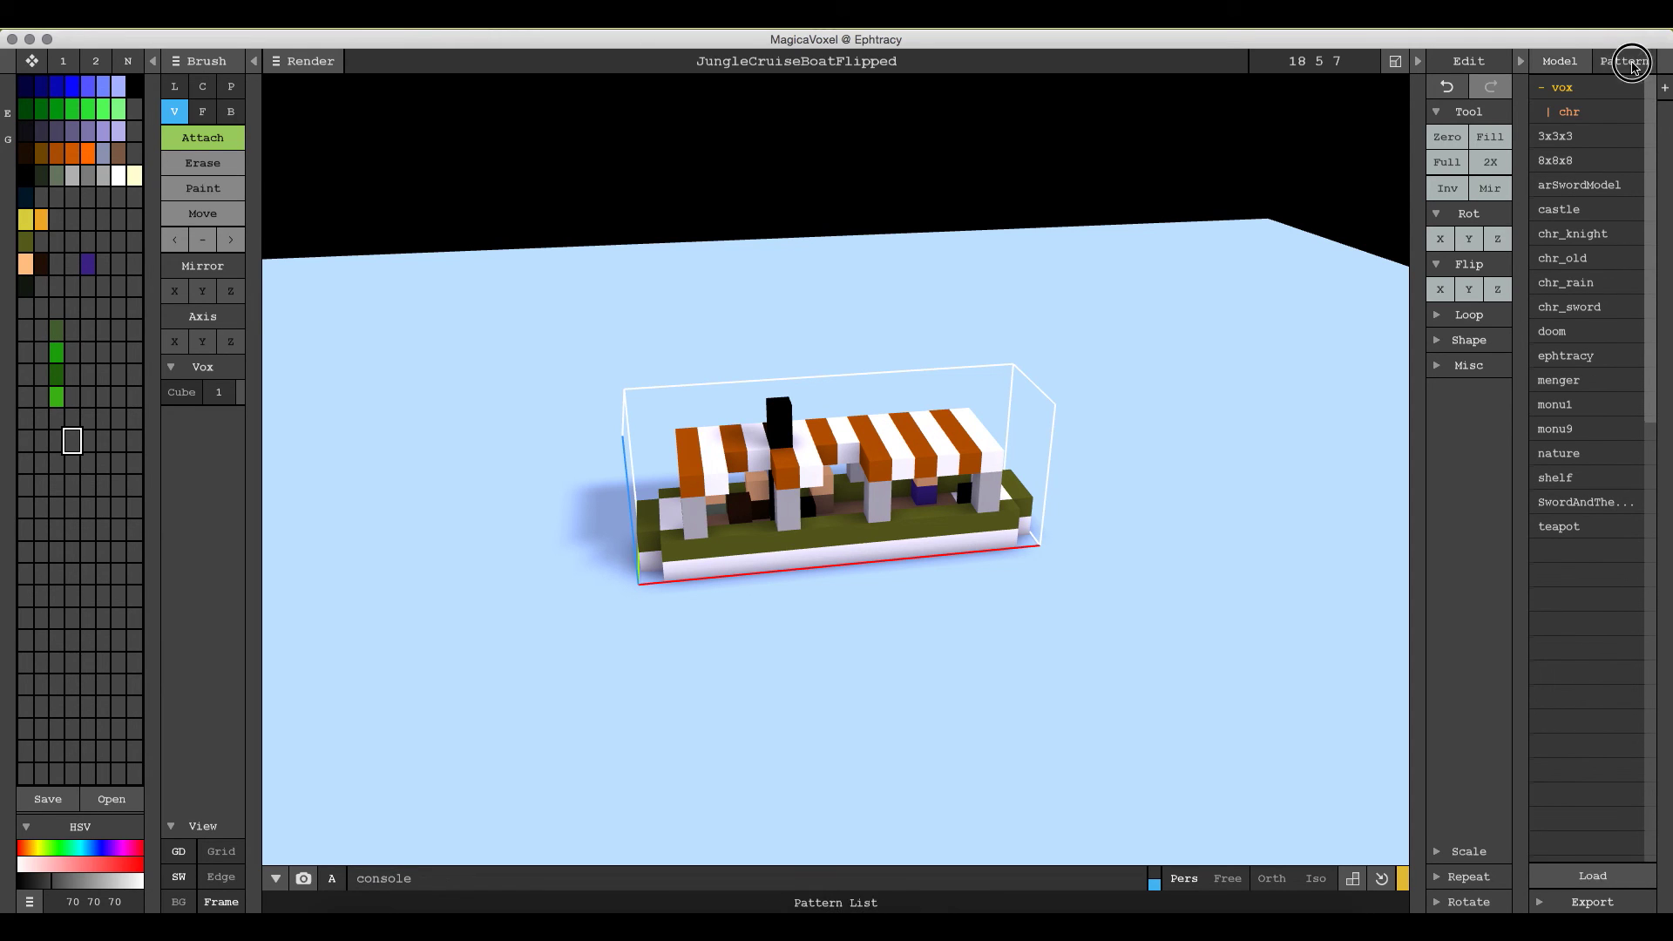
click(1592, 875)
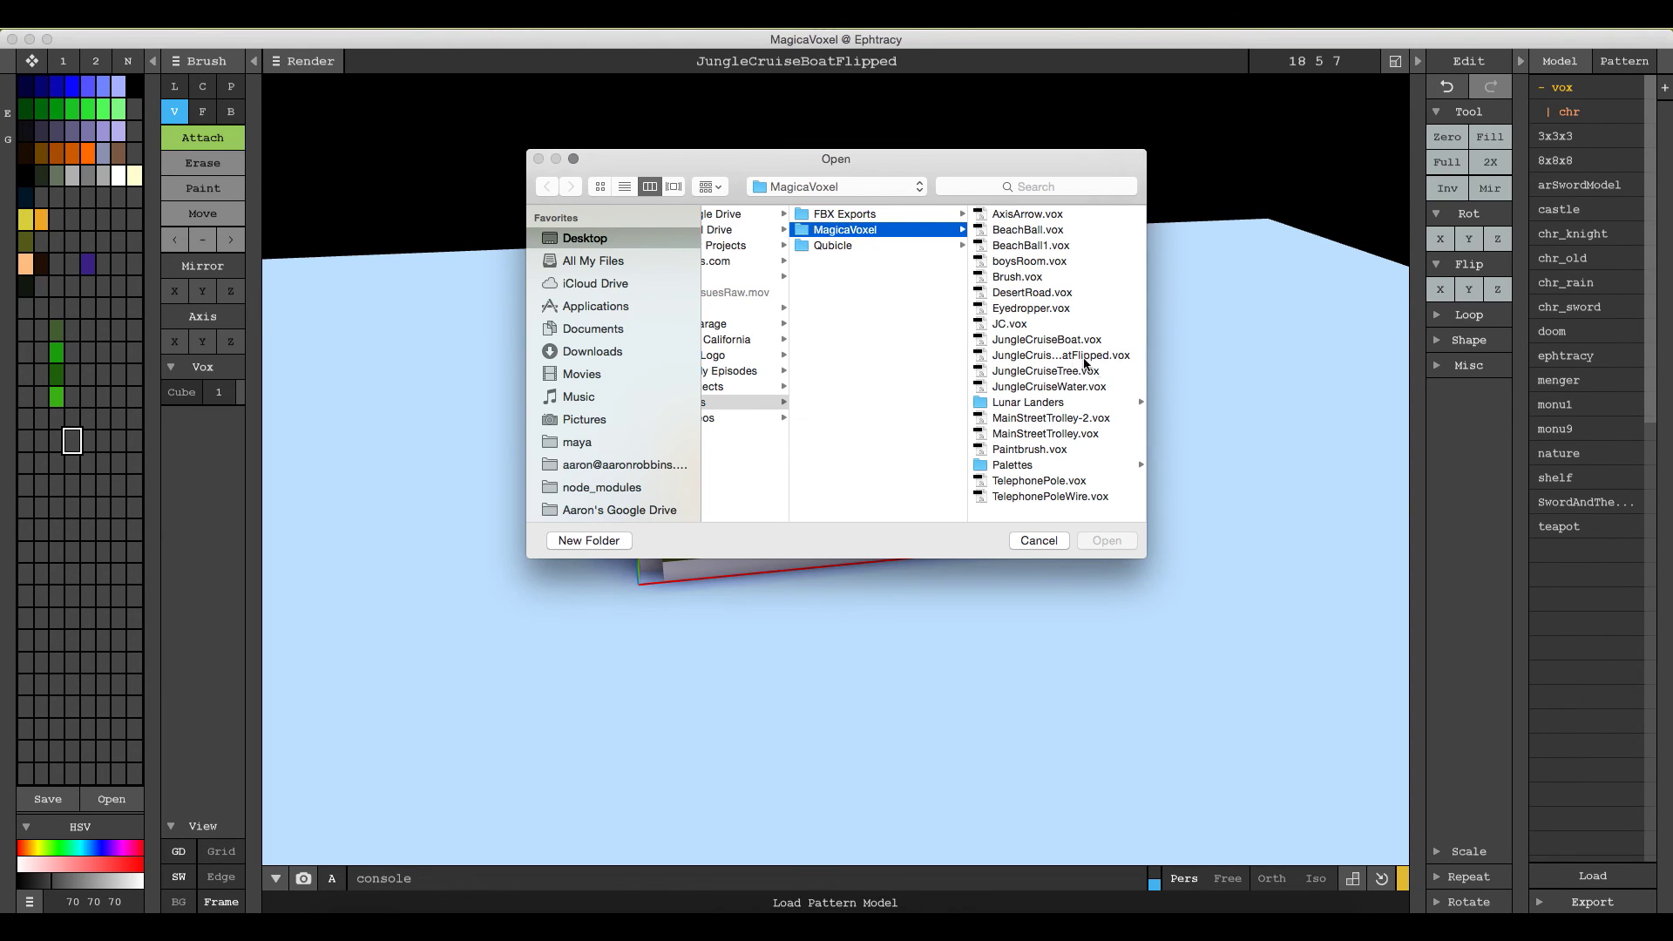
click(1080, 355)
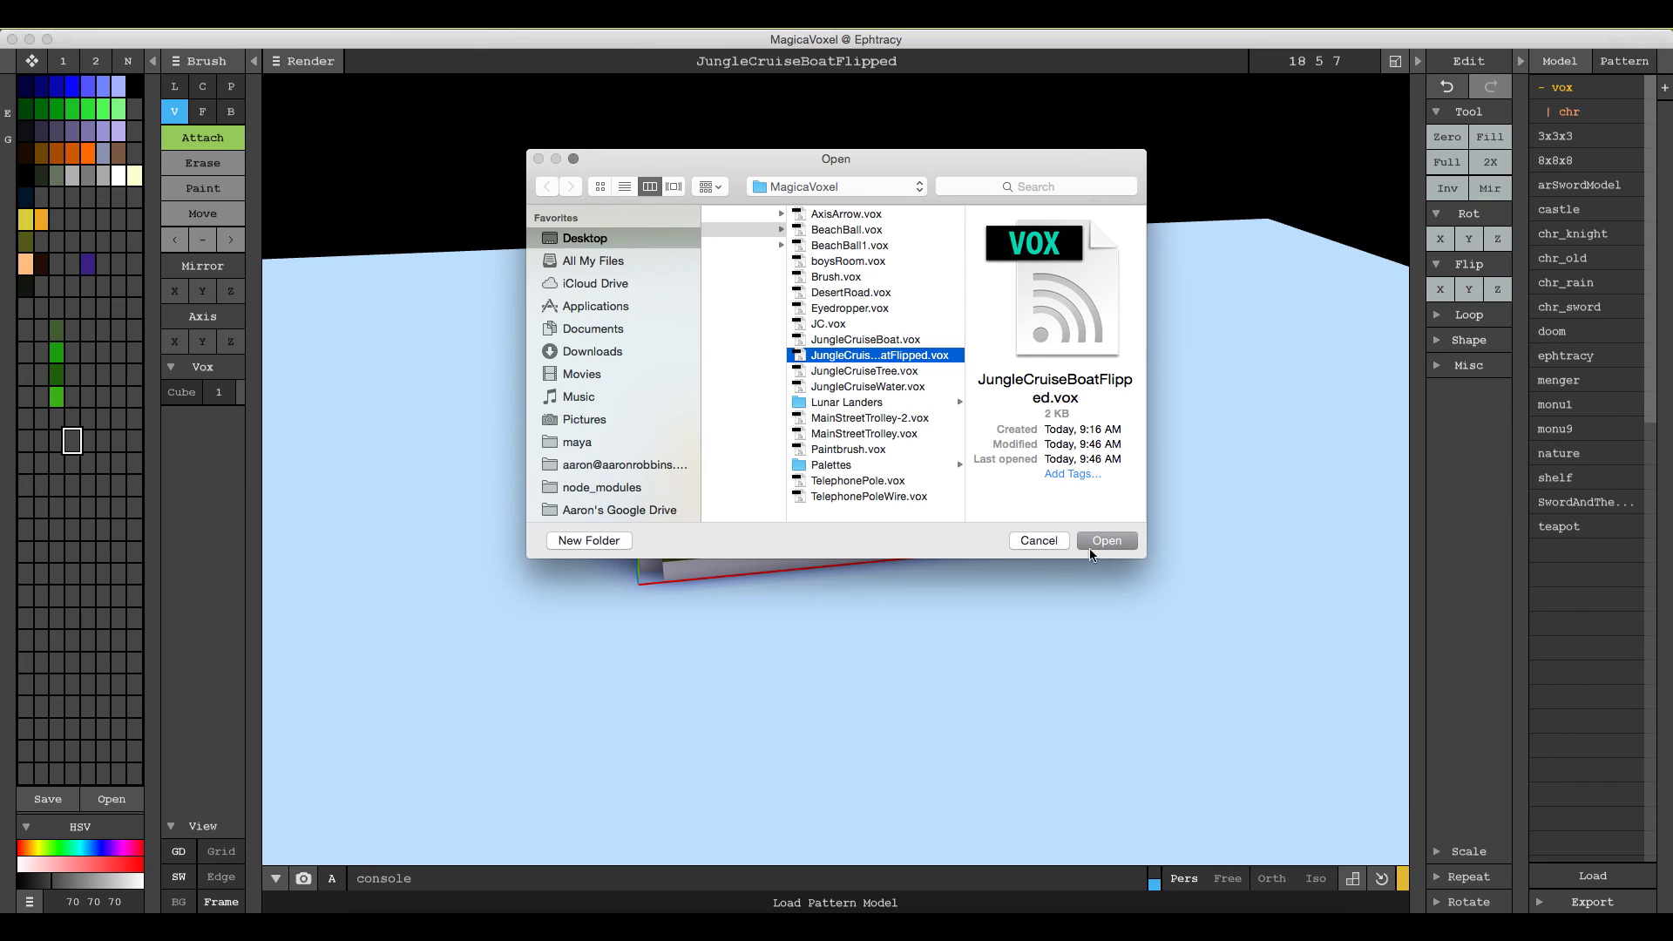
click(1118, 542)
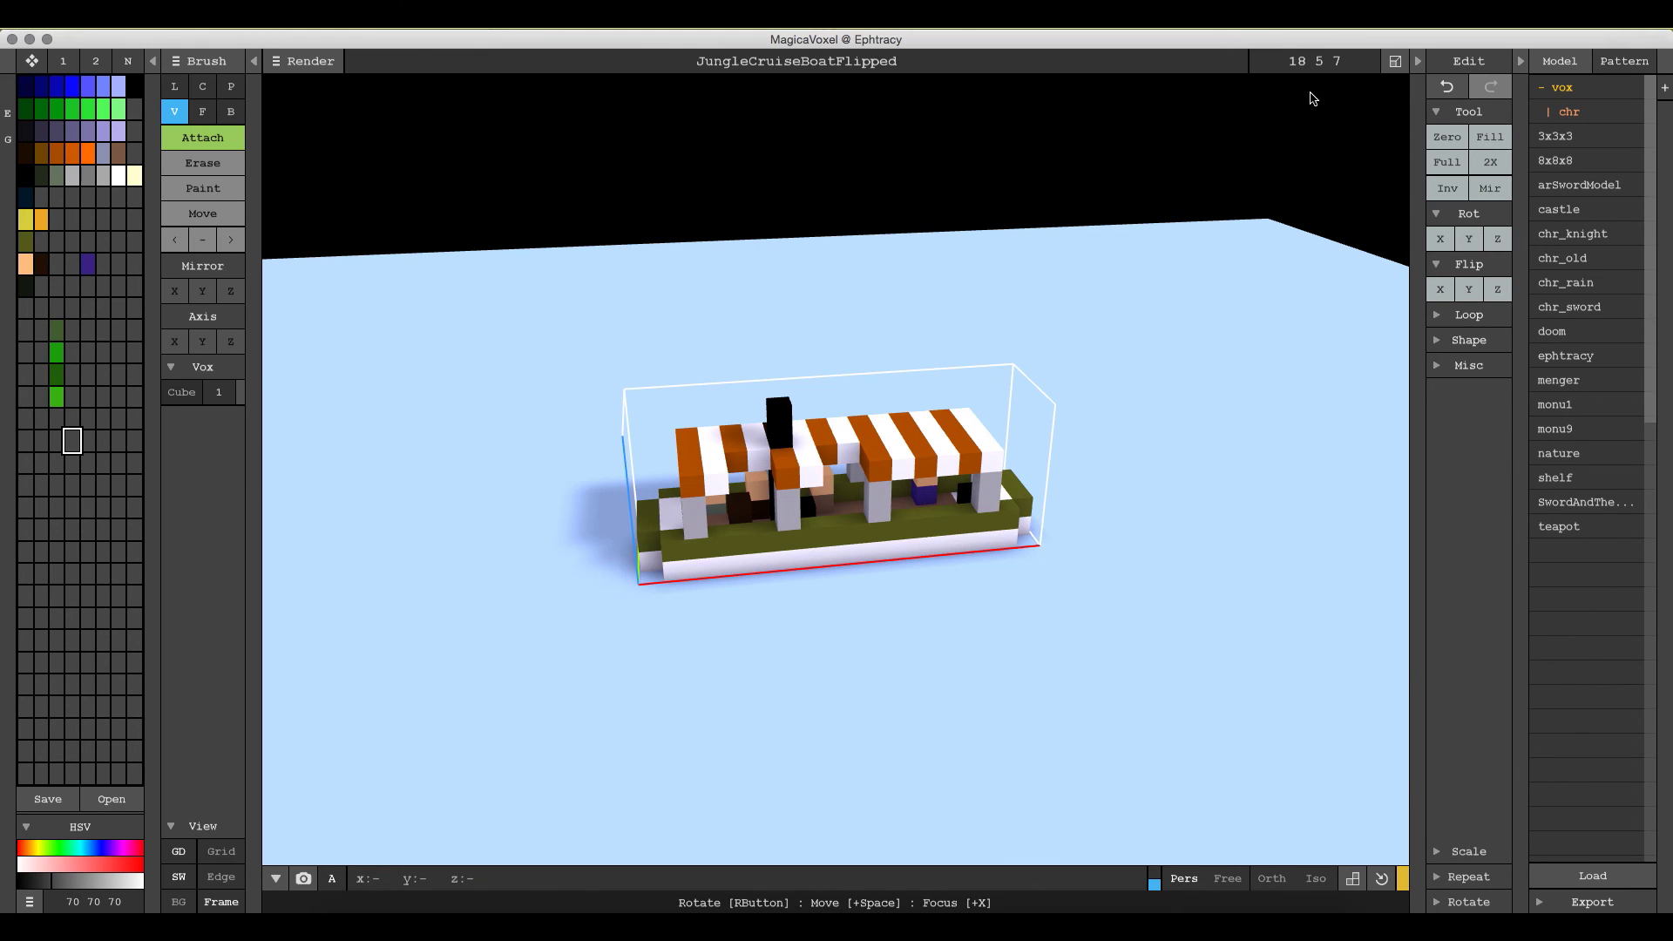
Resize the model to 96 96 96 and stamp a flipped-boat copy beside the original.
click(1313, 61)
text(96 96 96)
key(Return)
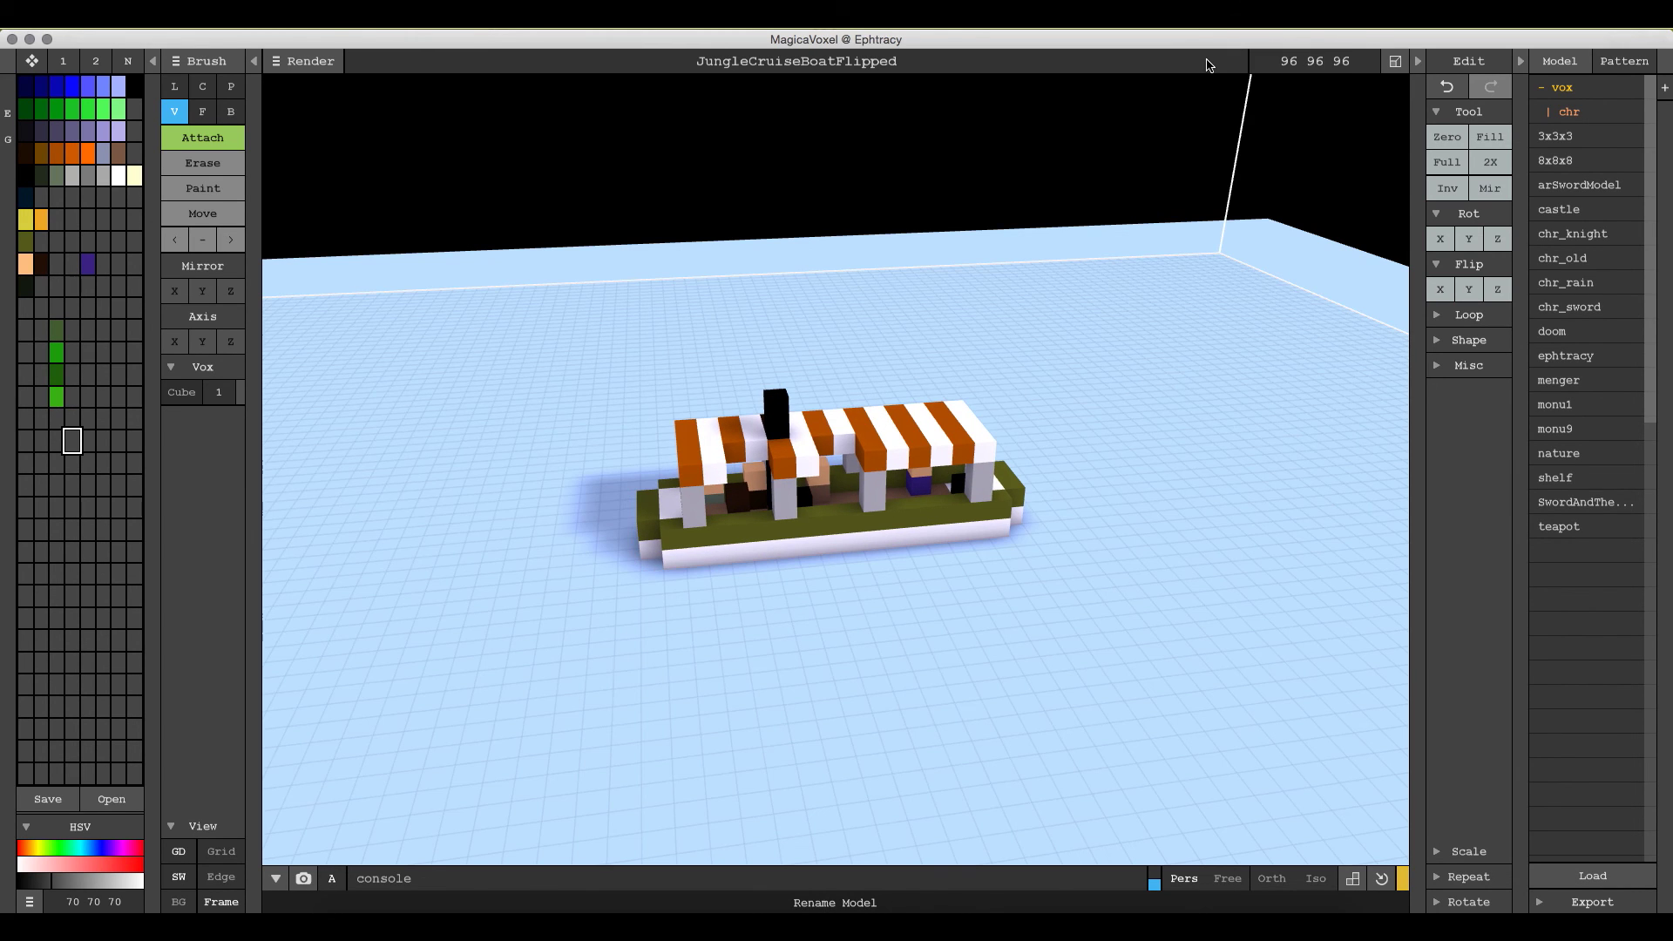
click(230, 86)
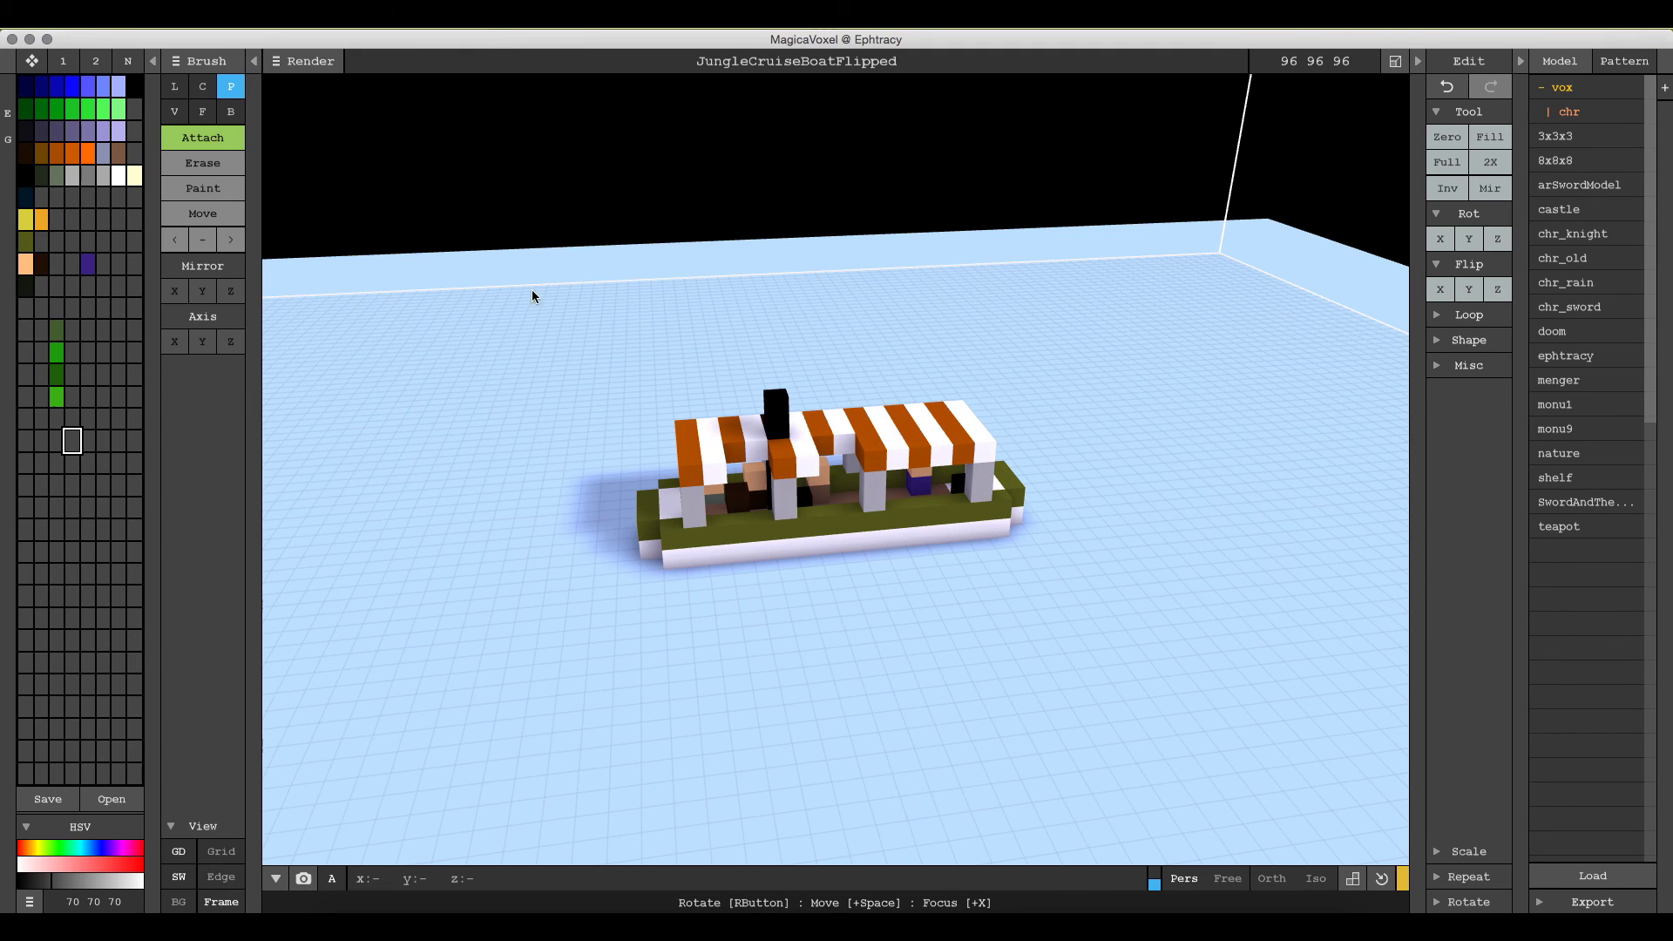
click(884, 629)
Orbit the view to see all three flipped boats standing in a row.
right_drag(880, 657, 1064, 709)
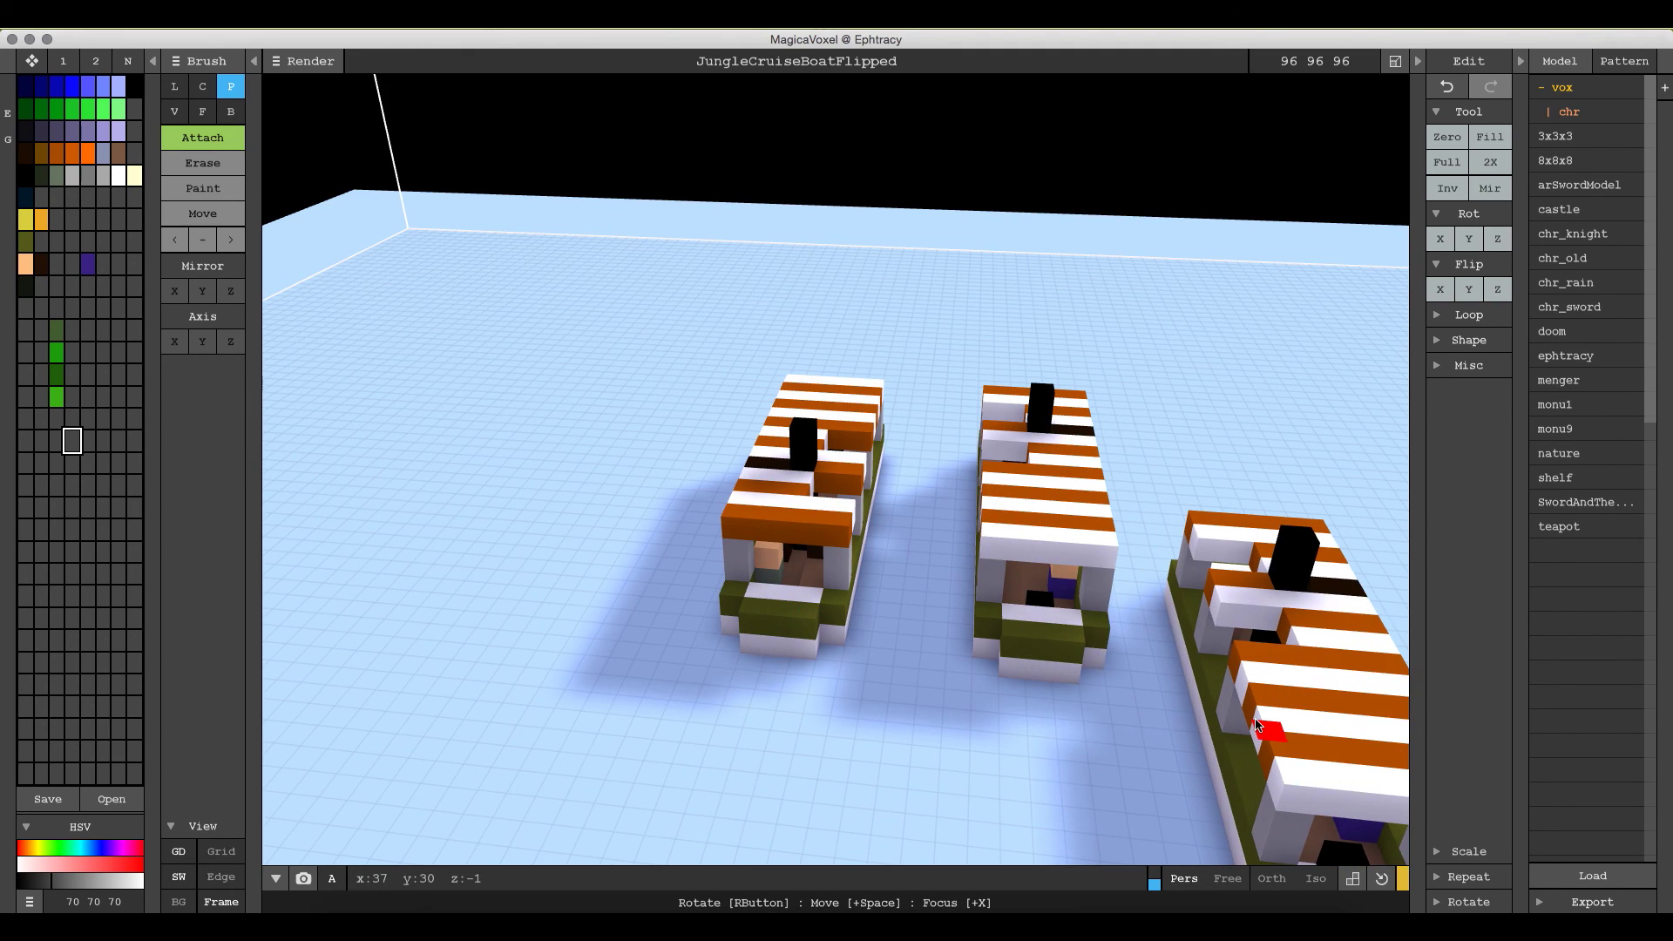
right_drag(1220, 660, 1112, 646)
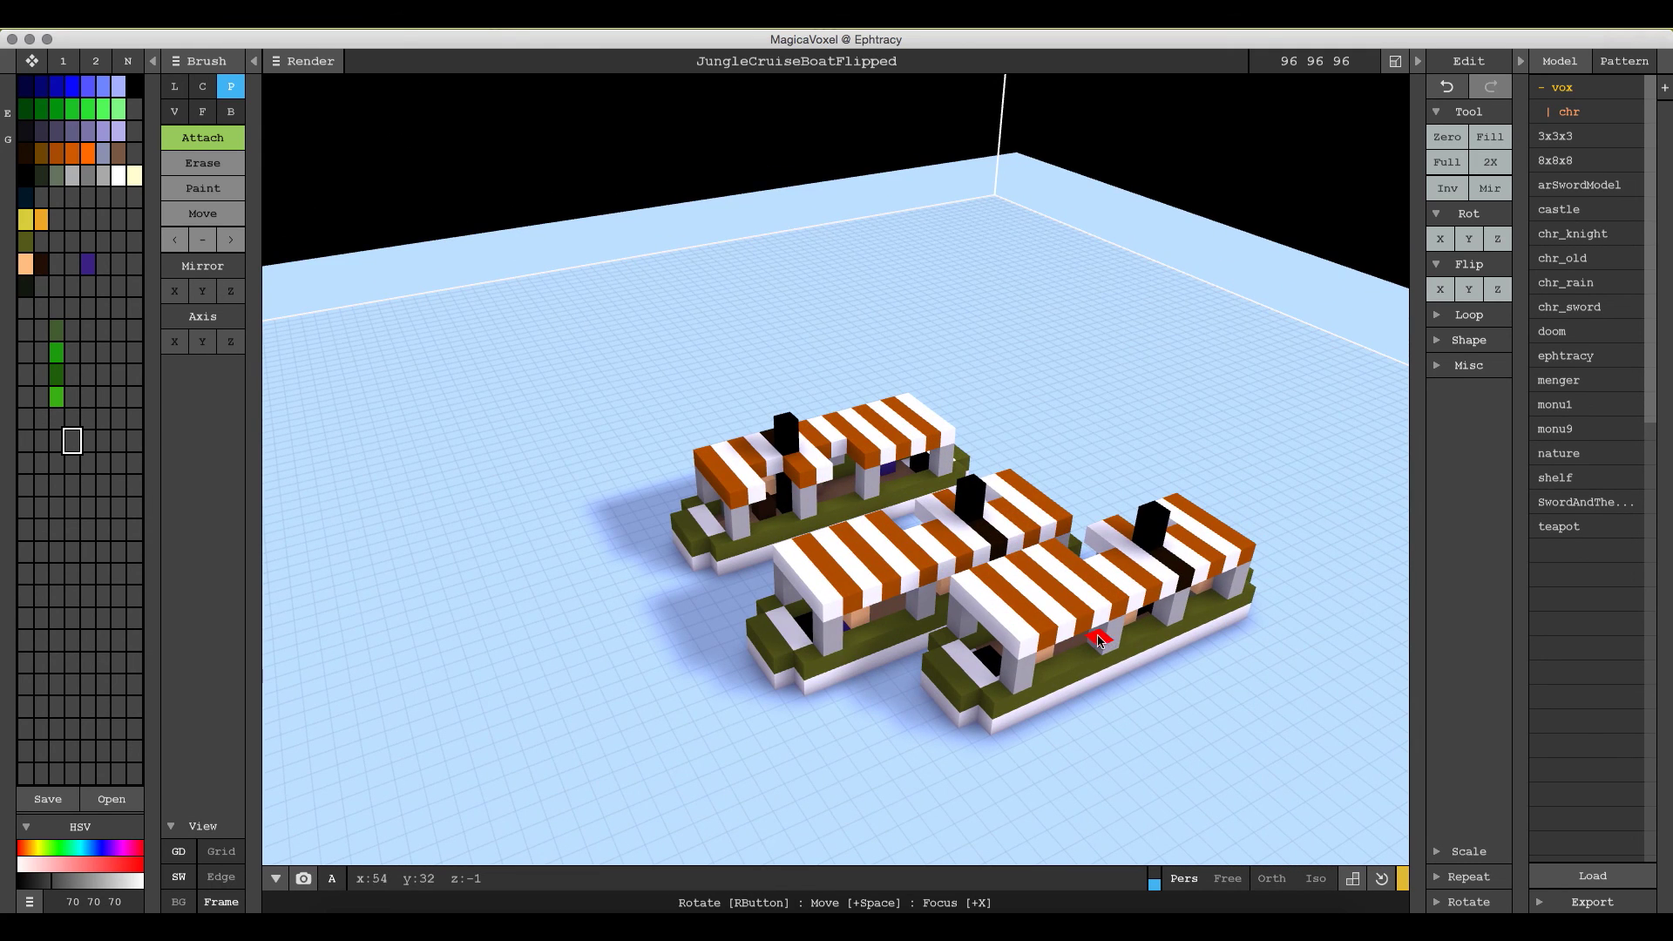